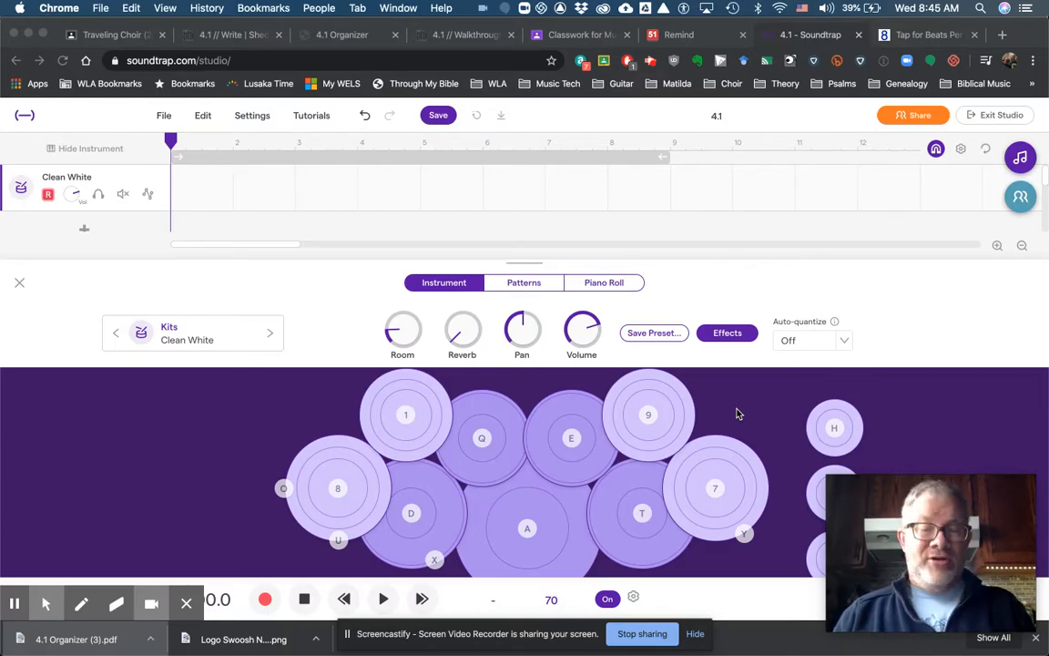
Switch to Visualizer, select Ziggi-HD #1 as the camera, and return to the Soundtrap studio.
{"action": "key", "text": "super+Tab"}
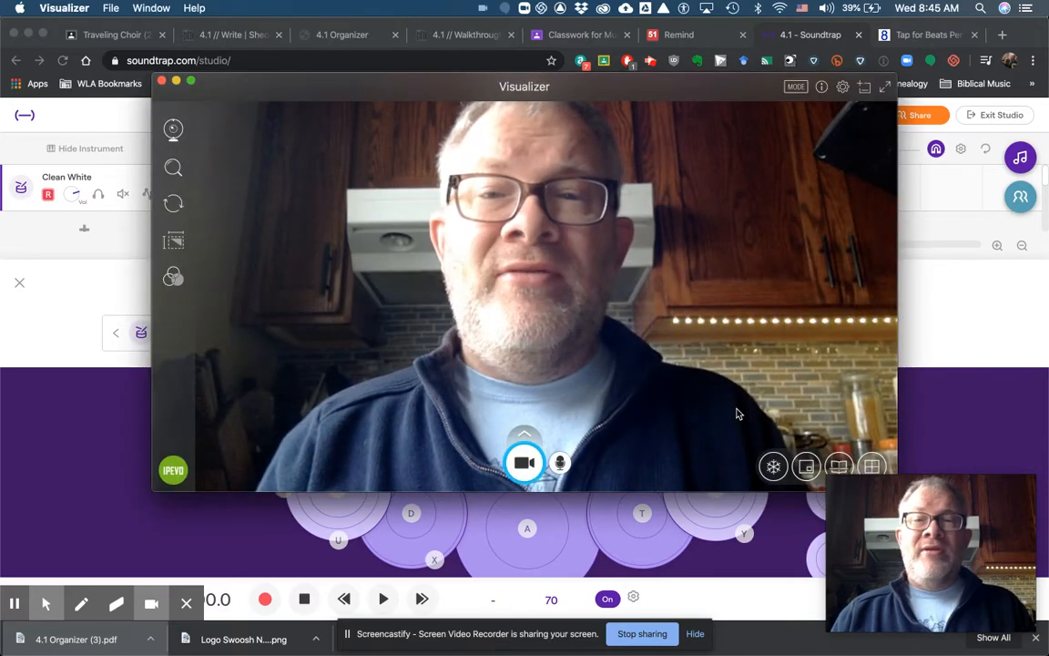
{"action": "left_click", "coordinate": [173, 129]}
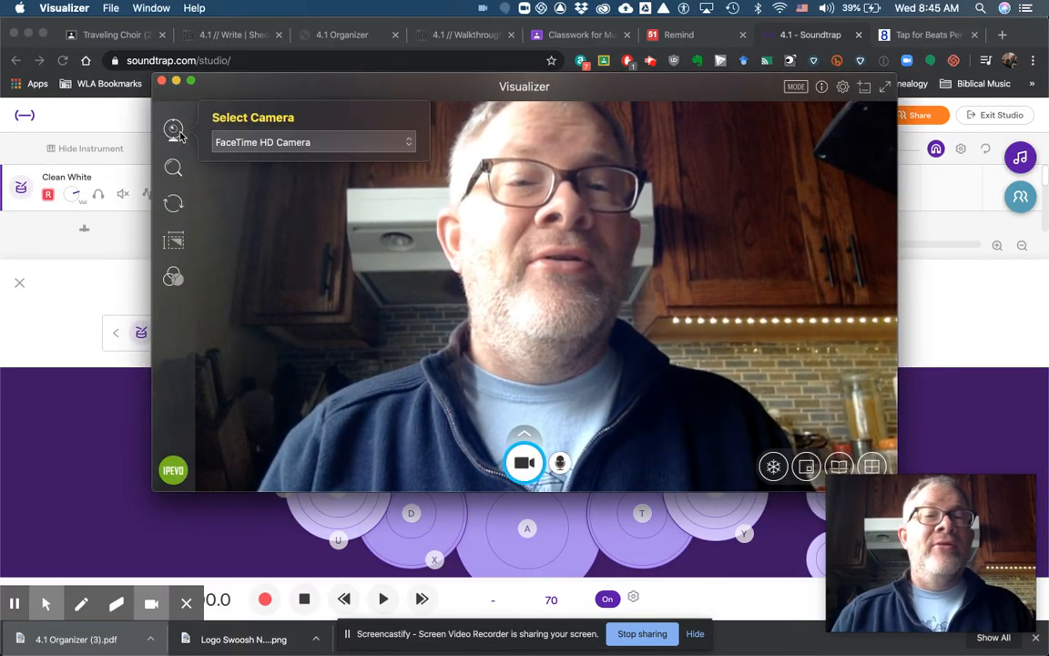
{"action": "left_click", "coordinate": [258, 143]}
{"action": "left_click", "coordinate": [266, 156]}
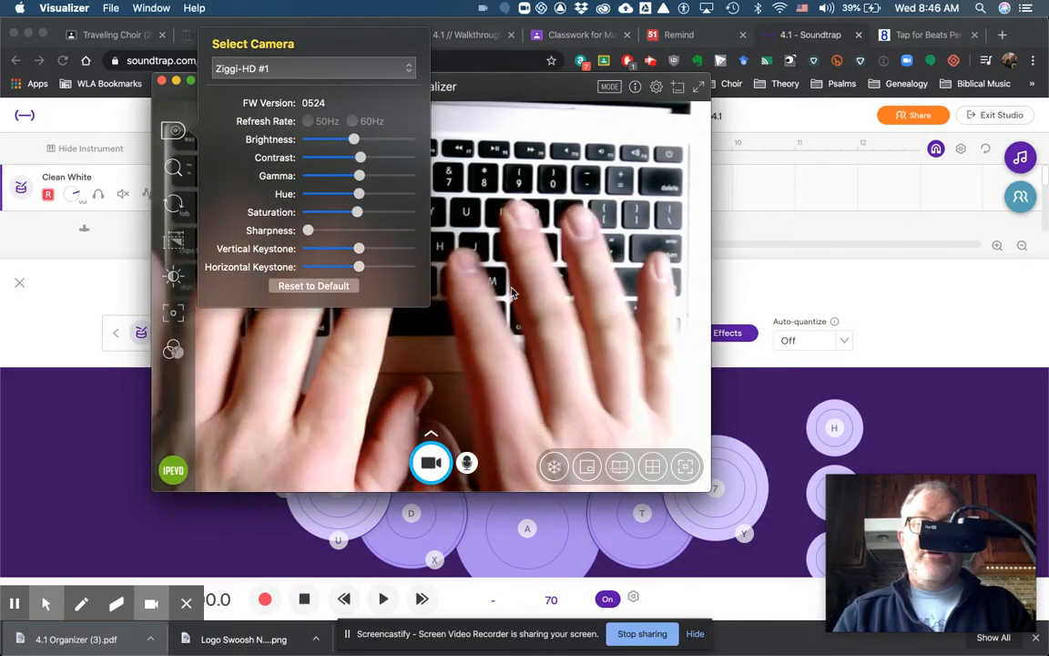
{"action": "left_click", "coordinate": [829, 296]}
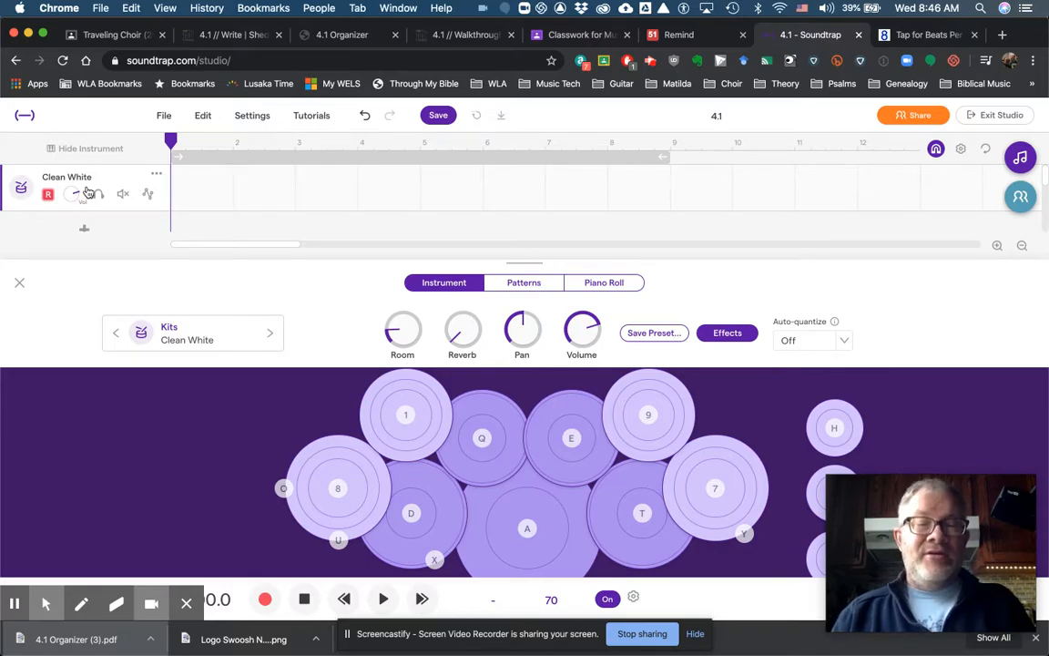
Check the camera view in Visualizer, then play a practice groove in Soundtrap on the Clean White kit's A, D and U pads.
{"action": "key", "text": "super+Tab"}
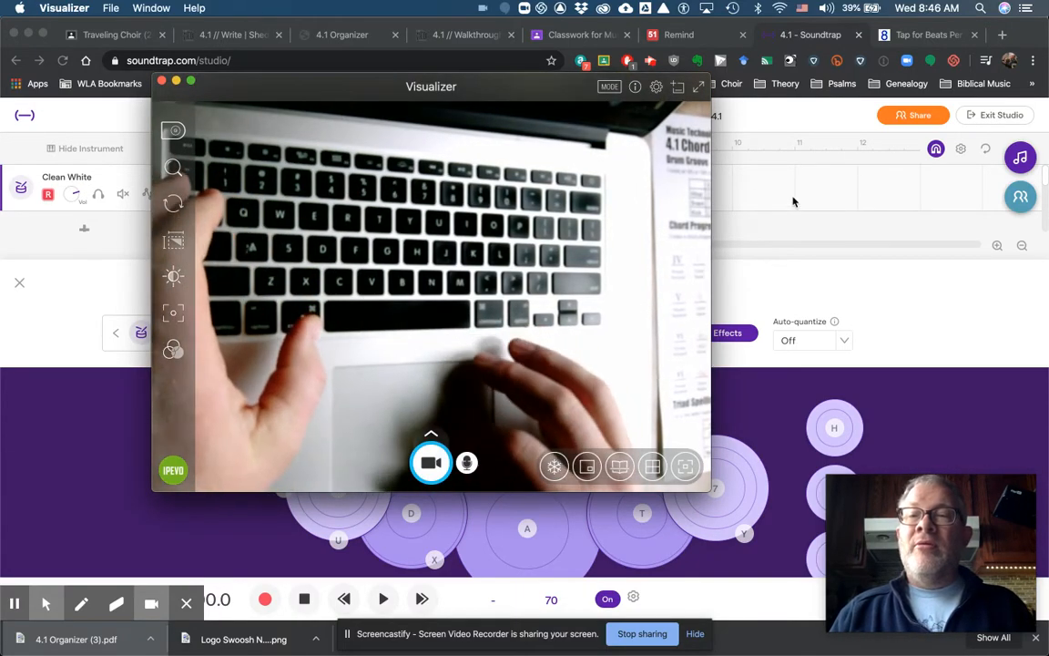
{"action": "left_click", "coordinate": [792, 204]}
{"action": "key", "text": "a"}
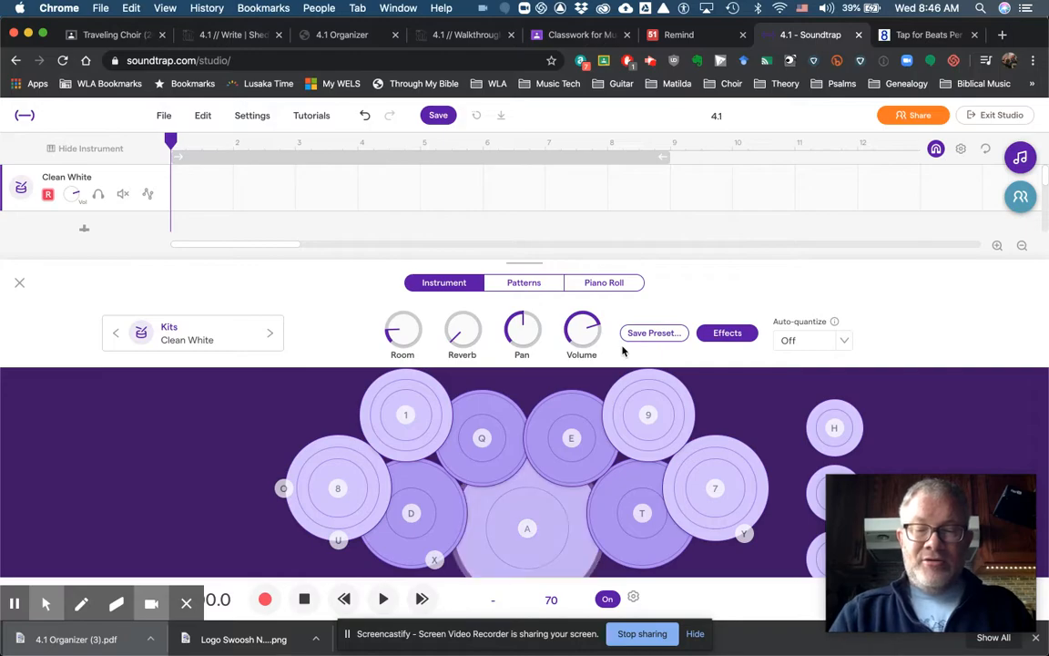
{"action": "key", "text": "a"}
{"action": "key", "text": "u"}
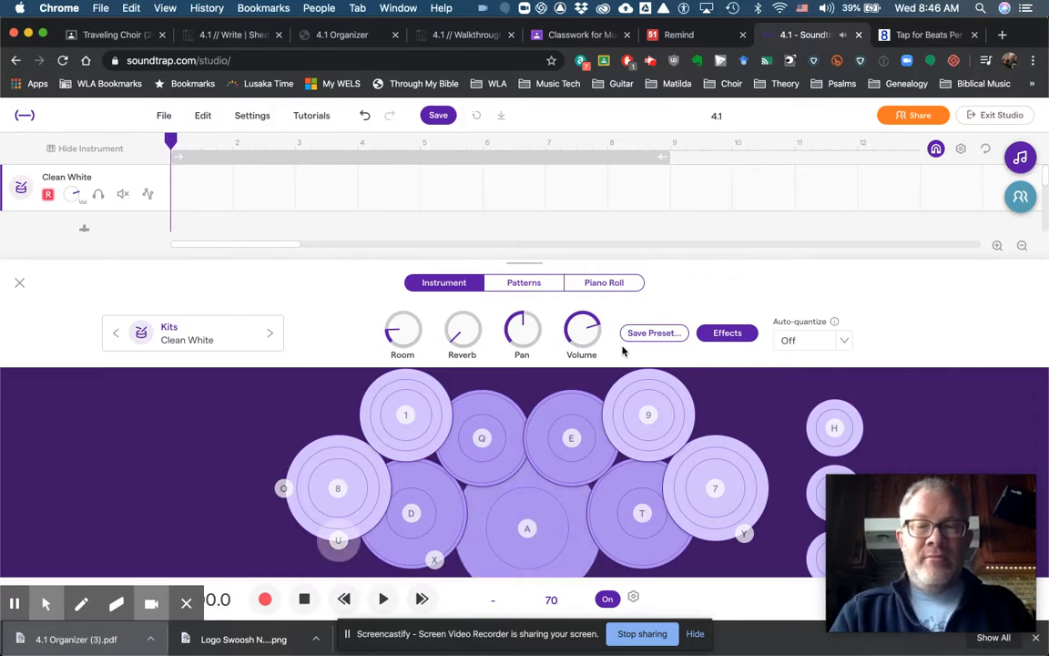
{"action": "key", "text": "a"}
{"action": "key", "text": "d"}
{"action": "key", "text": "u"}
{"action": "key", "text": "d"}
{"action": "key", "text": "a"}
{"action": "key", "text": "u"}
{"action": "key", "text": "a"}
{"action": "key", "text": "d"}
{"action": "key", "text": "a"}
{"action": "key", "text": "a"}
{"action": "key", "text": "d"}
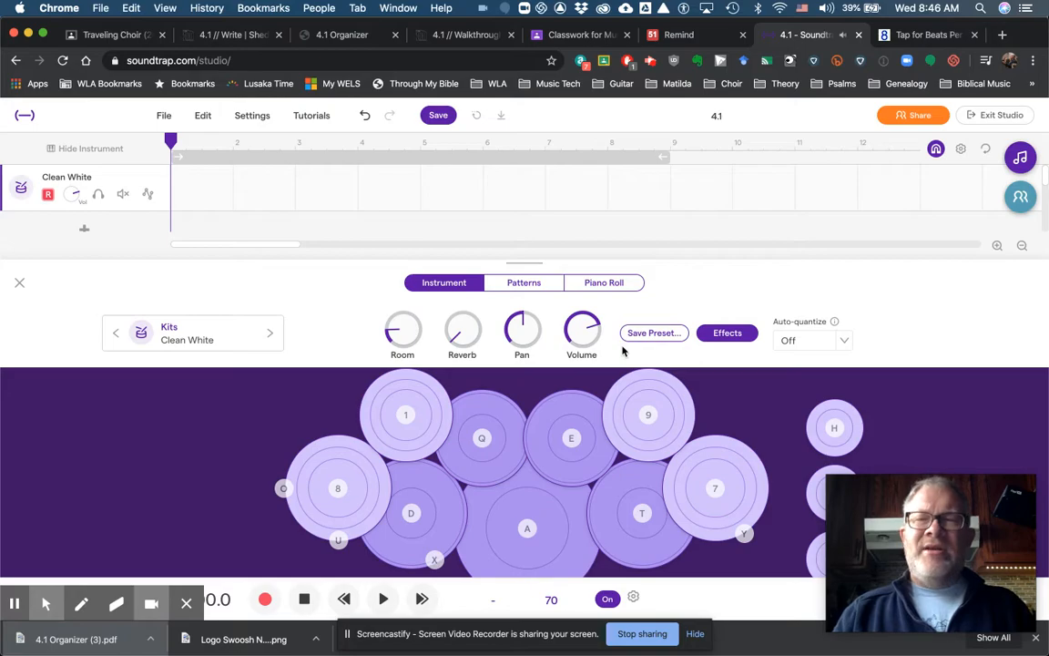
Bring up the Tap for Beats Per Minute page and turn on Do Not Disturb for system notifications.
{"action": "left_click", "coordinate": [928, 34]}
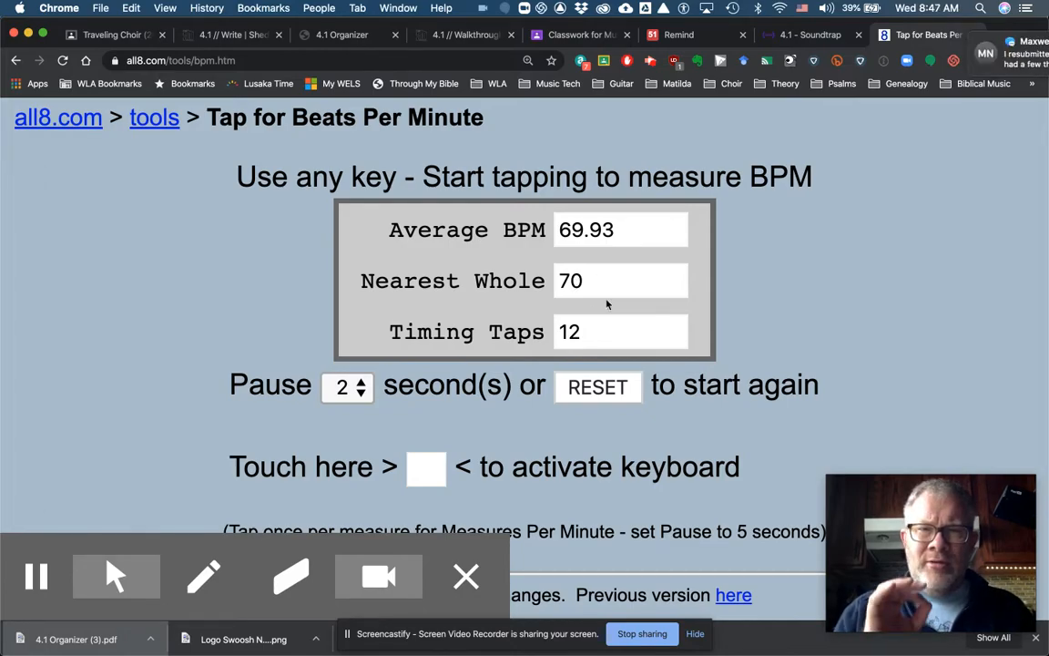
{"action": "mouse_move", "coordinate": [995, 62]}
{"action": "left_click", "coordinate": [1024, 10]}
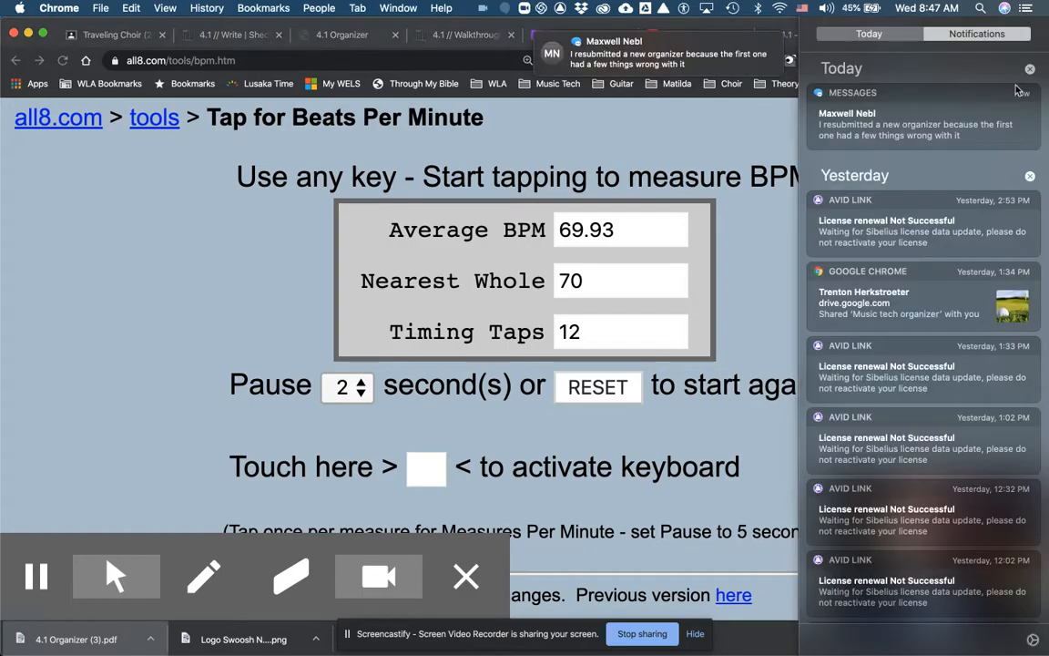
{"action": "scroll", "coordinate": [991, 116], "scroll_direction": "up", "scroll_amount": 3}
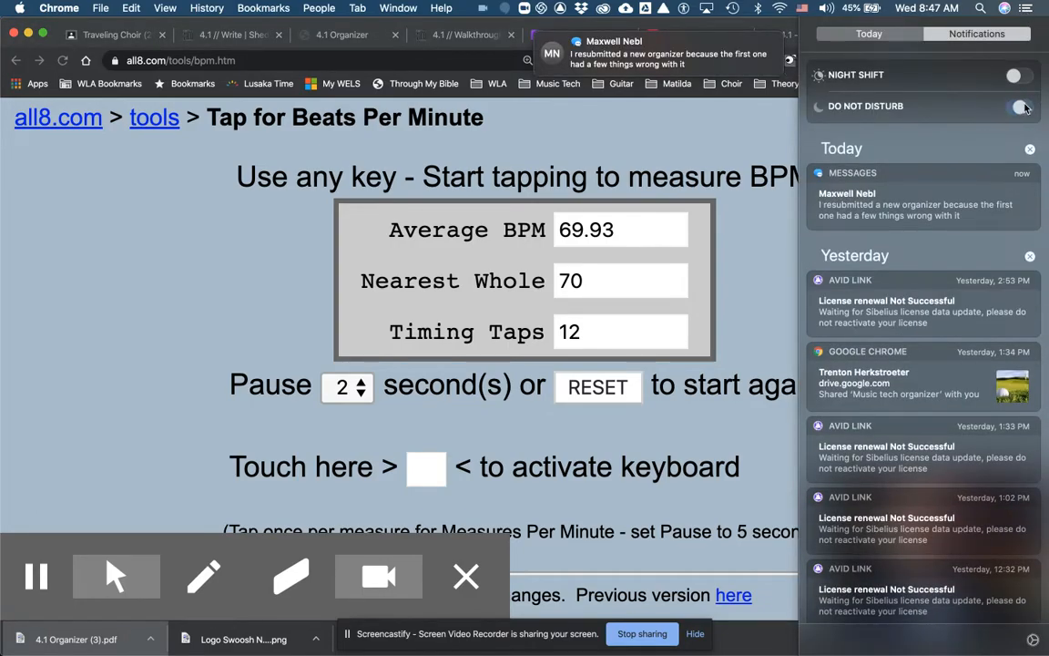
{"action": "left_click", "coordinate": [1019, 107]}
{"action": "left_click", "coordinate": [1032, 7]}
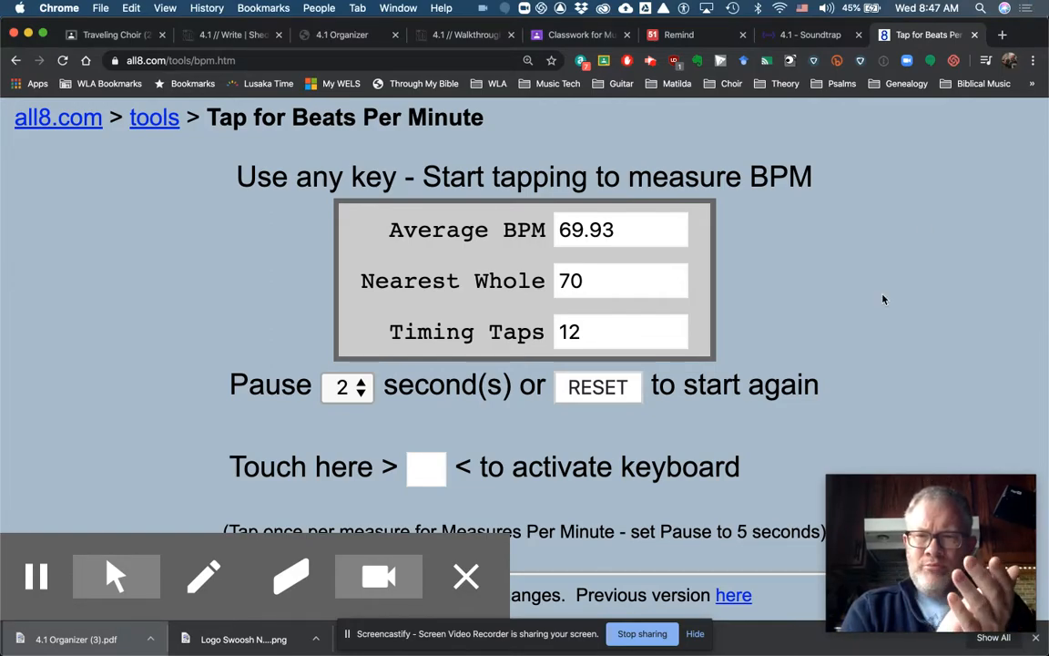
Tap a steady series of nine beats on the BPM counter to measure the groove's tempo.
{"action": "key", "text": "space"}
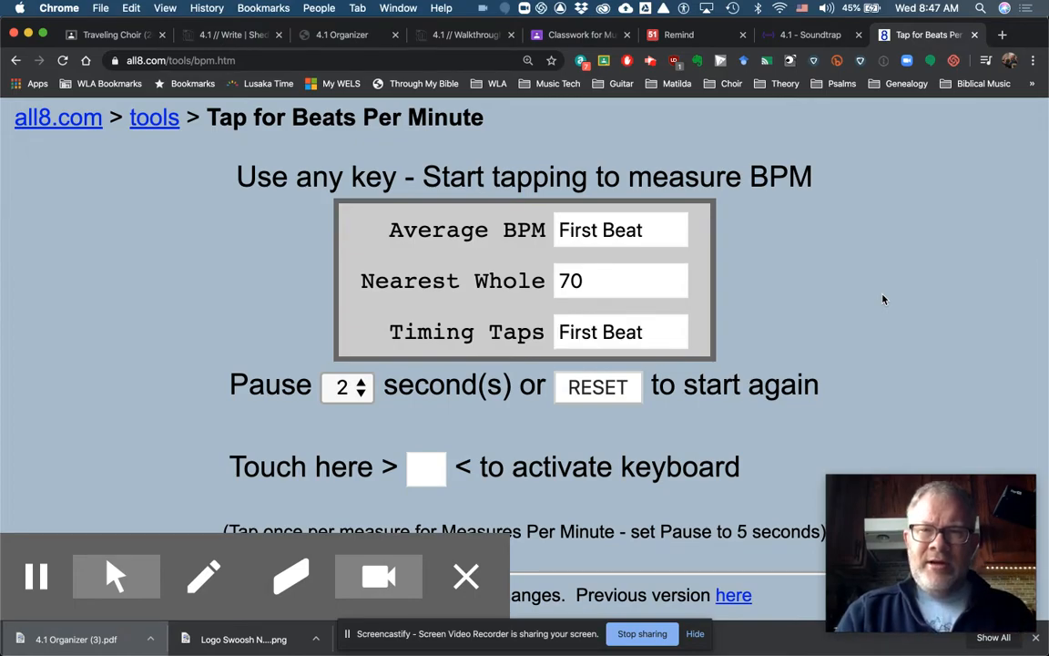
{"action": "key", "text": "space"}
{"action": "key", "text": "space"}
{"action": "key", "text": "space"}
{"action": "key", "text": "space"}
{"action": "key", "text": "space"}
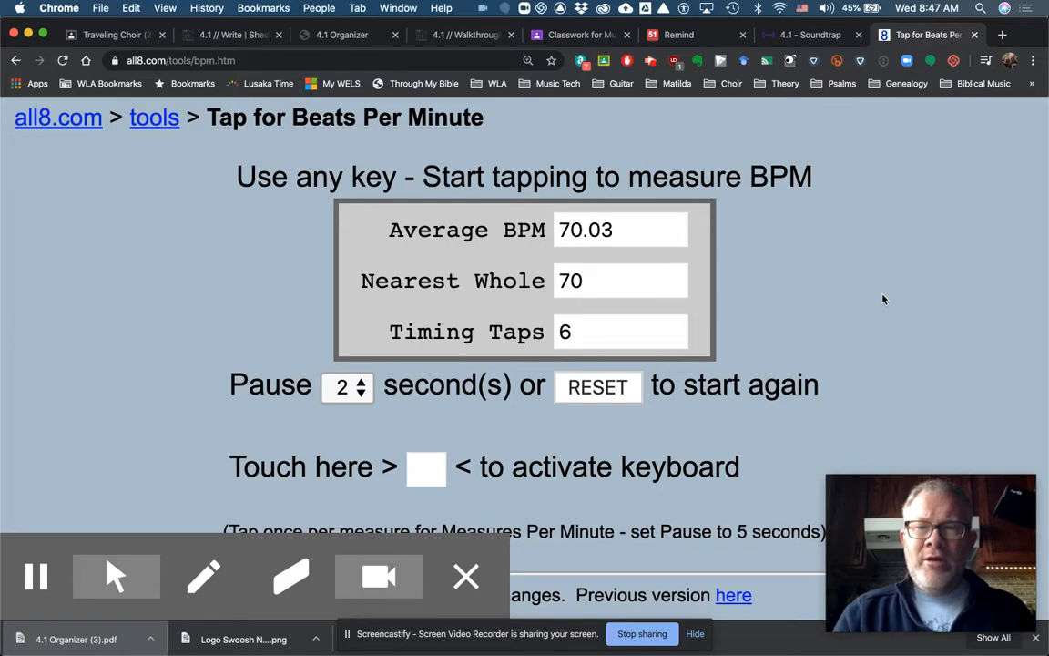
{"action": "key", "text": "space"}
{"action": "key", "text": "space"}
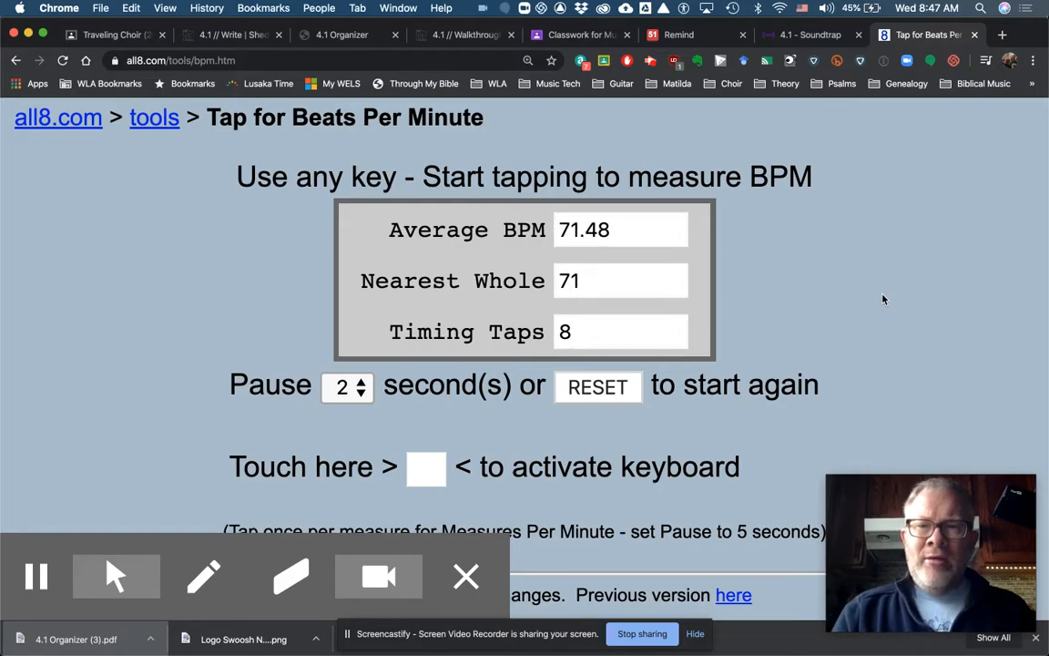
{"action": "key", "text": "space"}
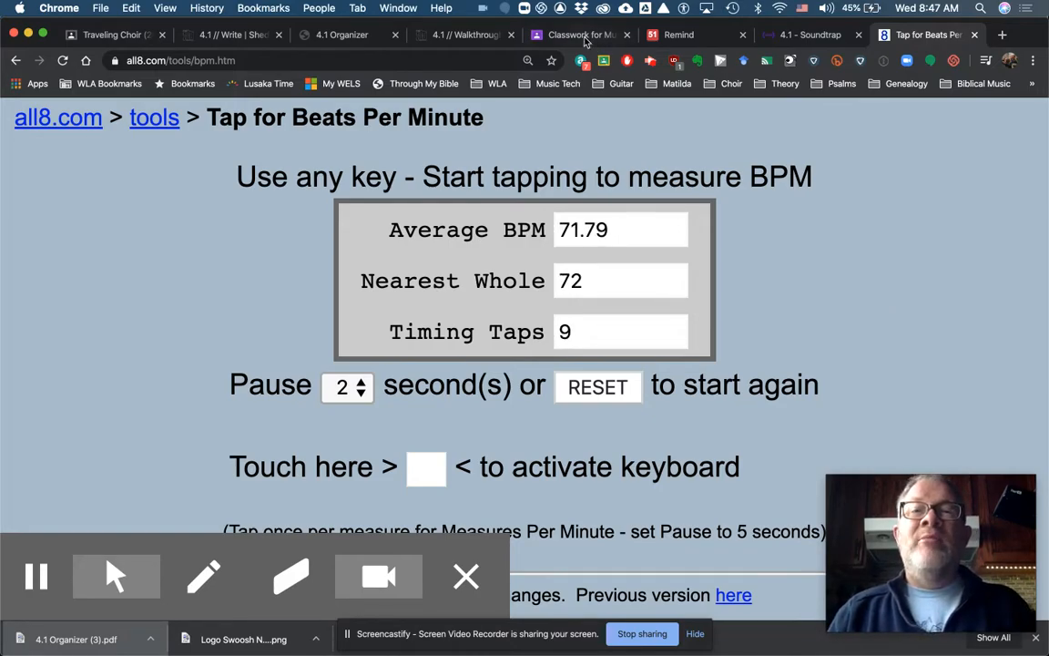
Return to the 4.1 Soundtrap project, try the A and D pads, and increase the Clean White kit's Reverb.
{"action": "left_click", "coordinate": [802, 39]}
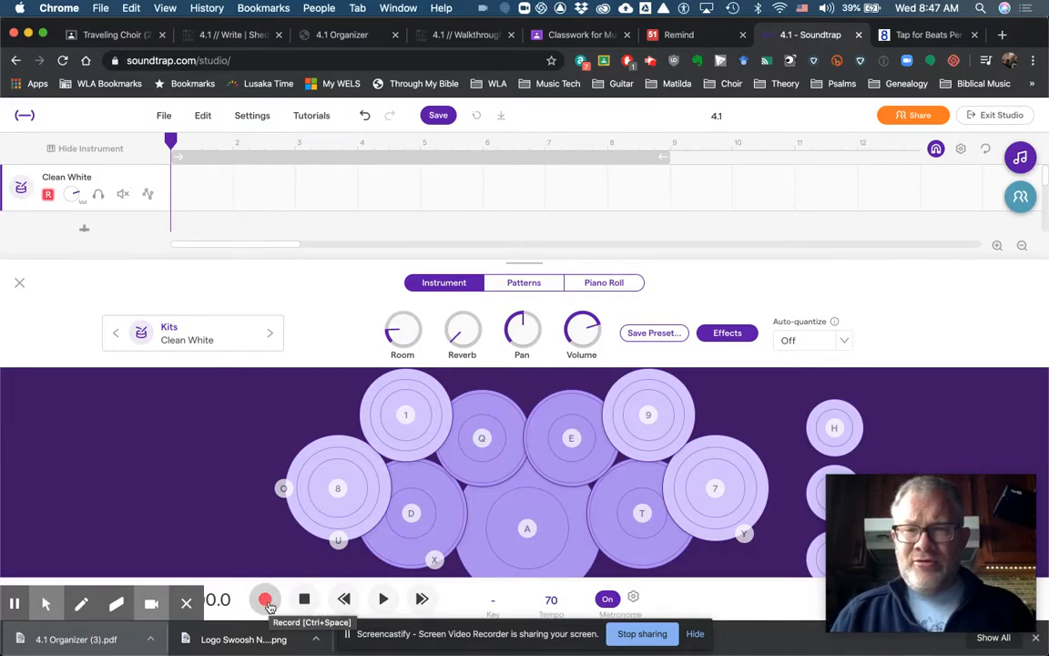
{"action": "key", "text": "a"}
{"action": "key", "text": "d"}
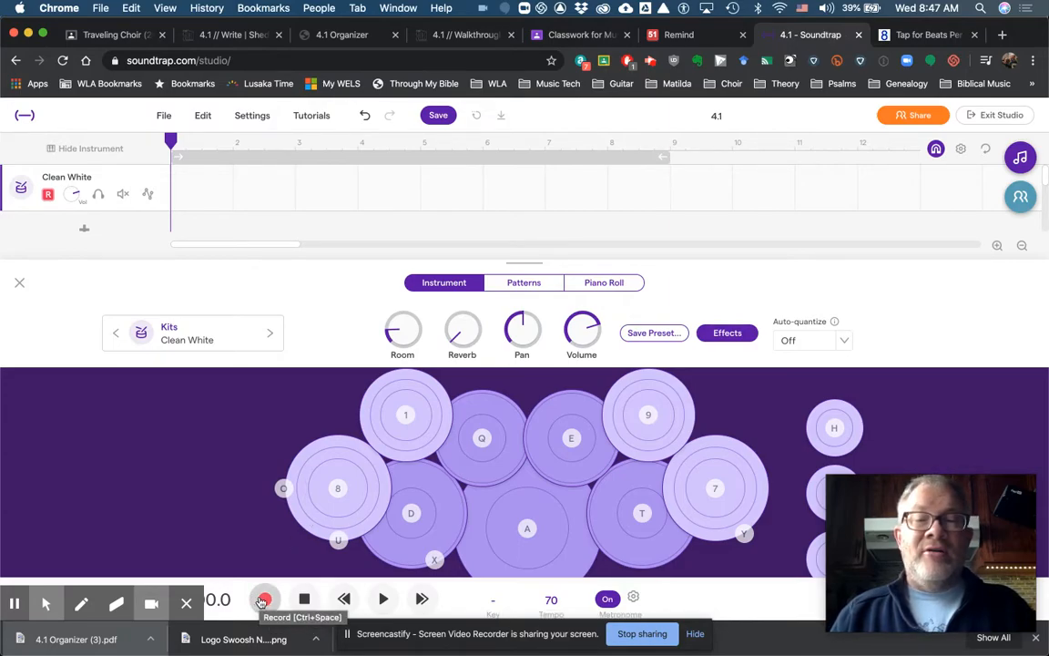
{"action": "left_click_drag", "start_coordinate": [468, 340], "coordinate": [462, 284]}
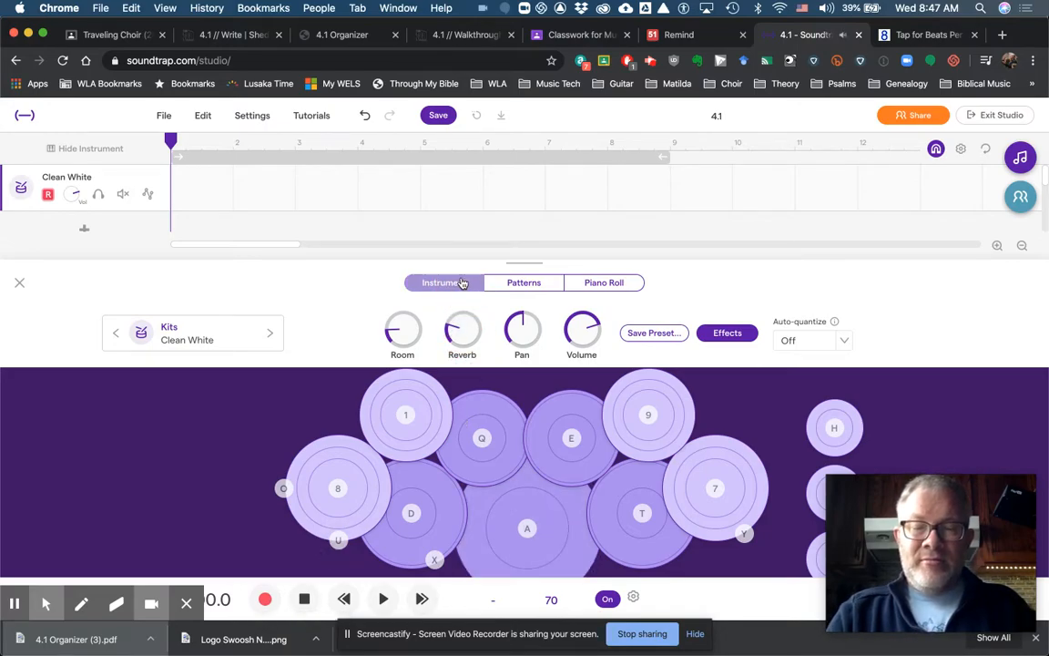
Play a drum groove on the kit's A, D, U and O pads to hear the added reverb.
{"action": "key", "text": "u"}
{"action": "key", "text": "d"}
{"action": "key", "text": "a"}
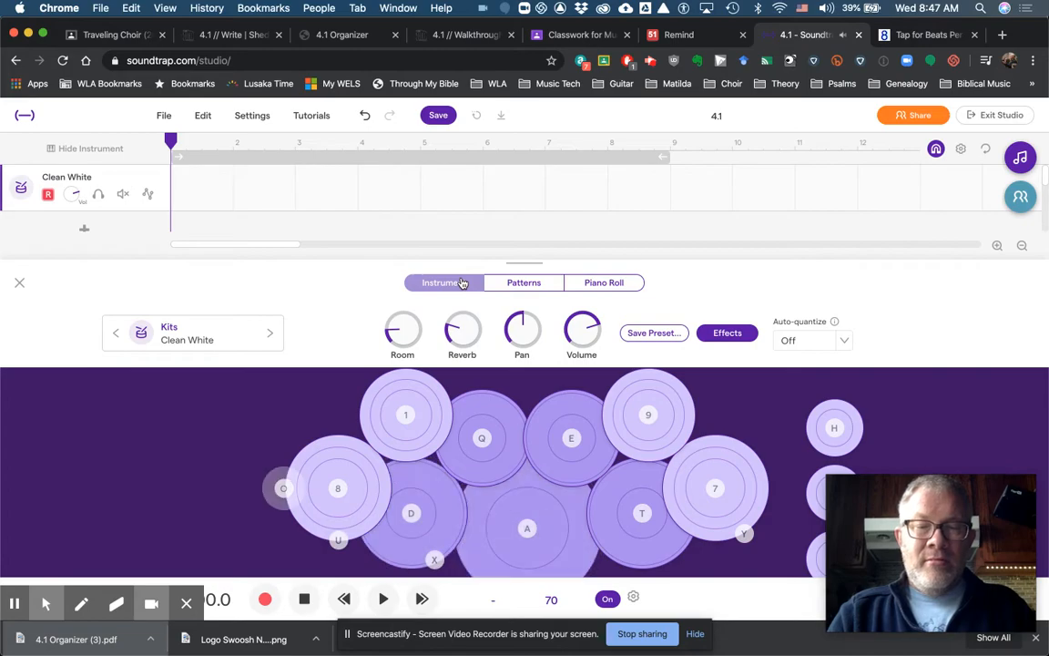
{"action": "key", "text": "u"}
{"action": "key", "text": "d"}
{"action": "key", "text": "a"}
{"action": "key", "text": "u"}
{"action": "key", "text": "d"}
{"action": "key", "text": "u"}
{"action": "key", "text": "a"}
{"action": "key", "text": "d"}
{"action": "key", "text": "o"}
{"action": "key", "text": "a"}
{"action": "key", "text": "o"}
{"action": "key", "text": "d"}
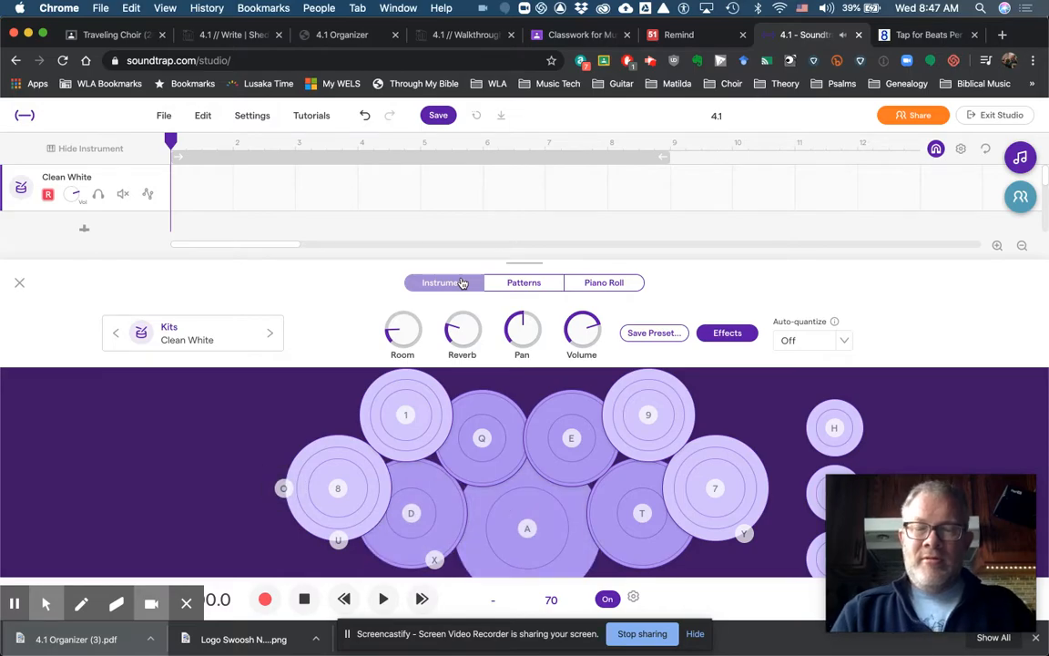
{"action": "key", "text": "u"}
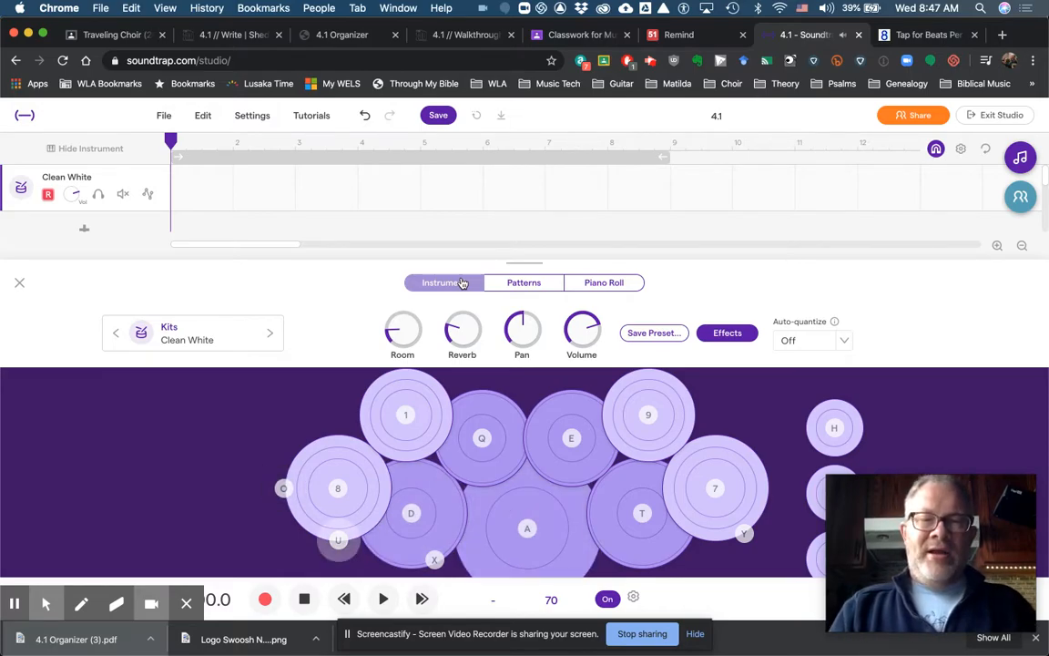
{"action": "key", "text": "u"}
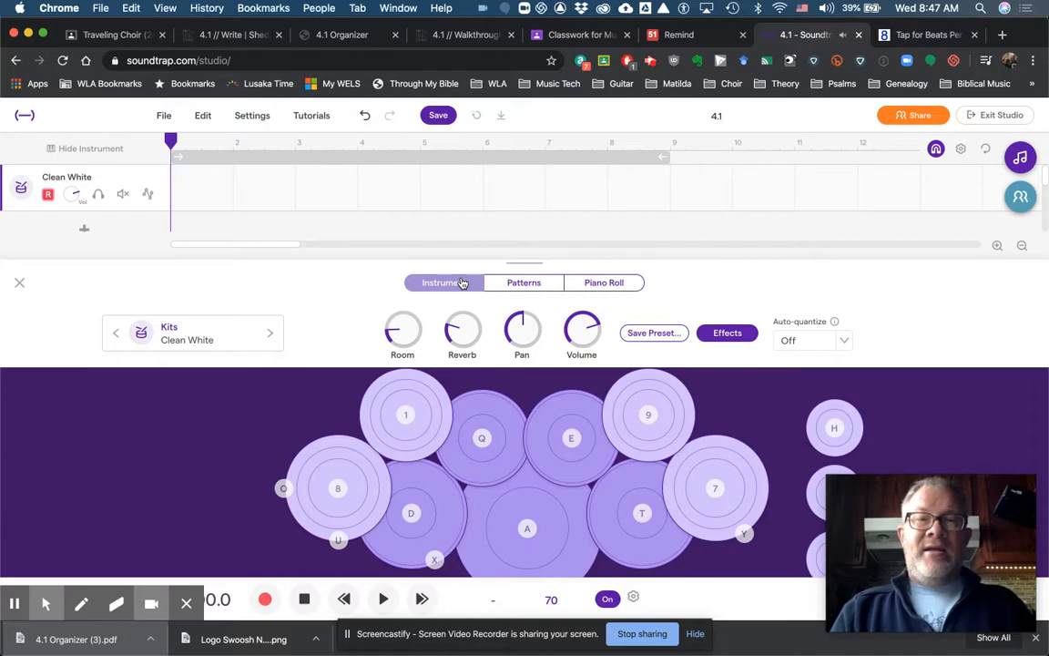
Move the Visualizer window aside and narrow the Soundtrap browser window to free space for the camera view.
{"action": "key", "text": "super+Tab"}
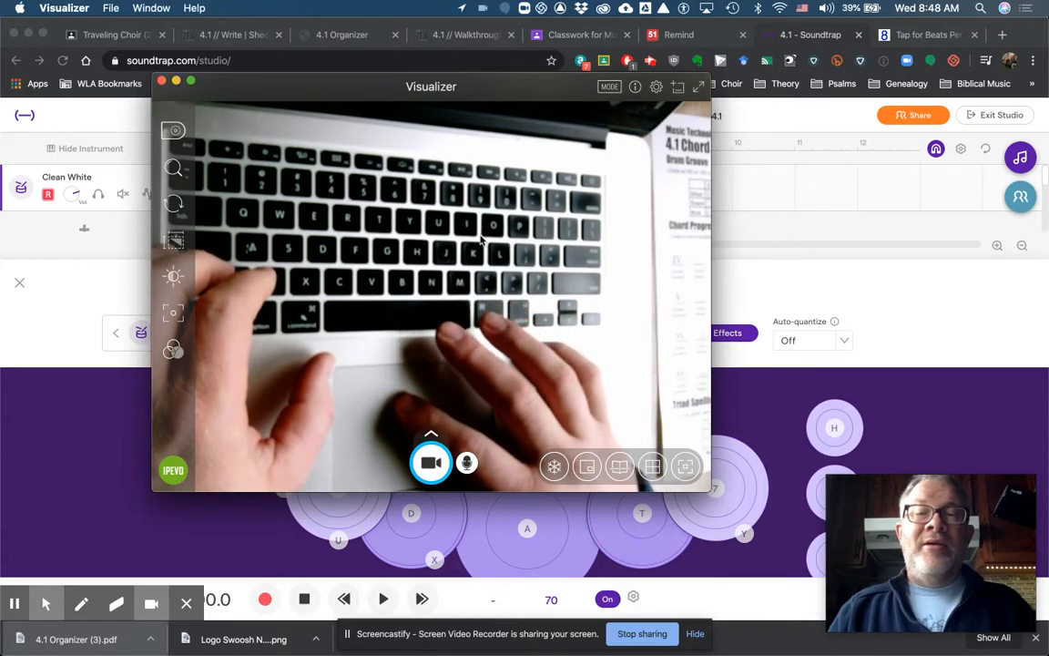
{"action": "left_click_drag", "start_coordinate": [549, 86], "coordinate": [903, 68]}
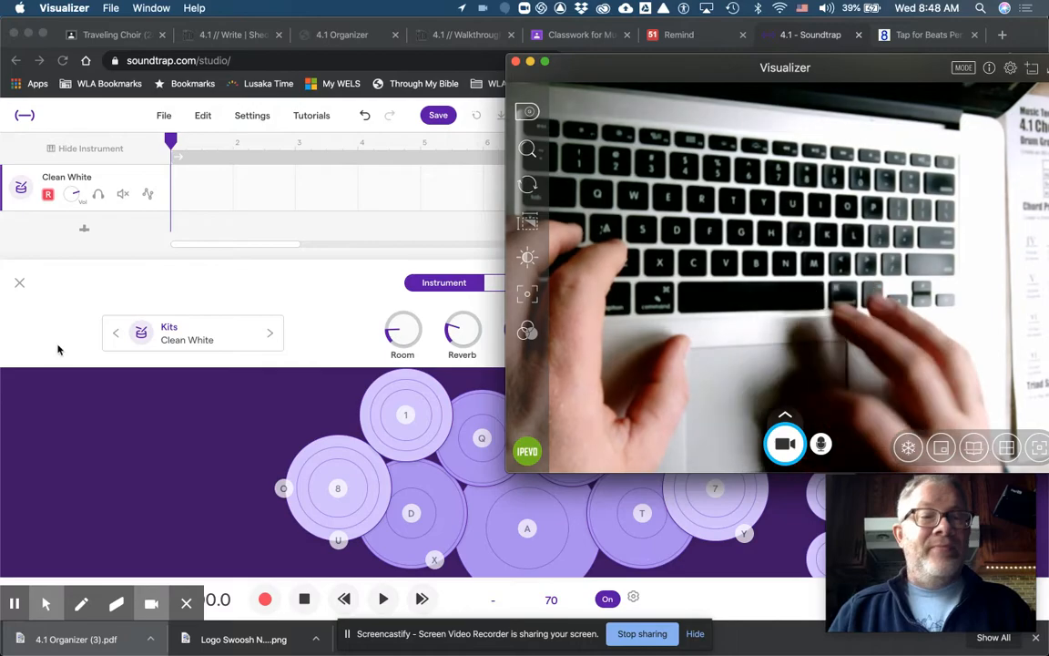
{"action": "left_click_drag", "start_coordinate": [0, 311], "coordinate": [274, 328]}
Shrink the Visualizer window and place it beside Soundtrap with the keyboard view showing, then bring Soundtrap to the front.
{"action": "key", "text": "super+Tab"}
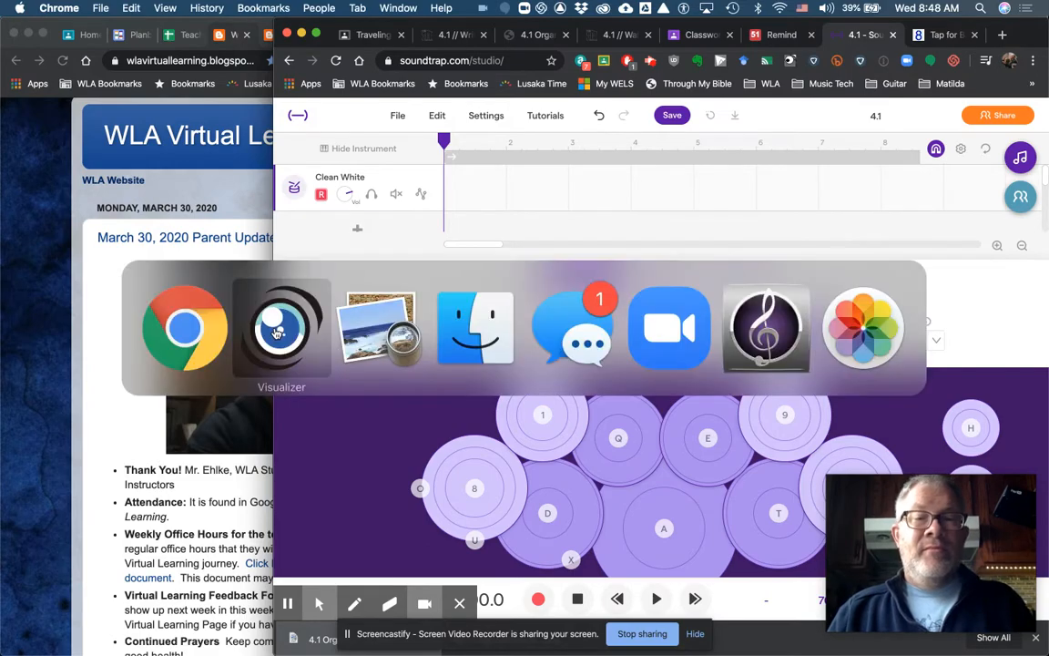
{"action": "left_click_drag", "start_coordinate": [914, 79], "coordinate": [413, 88]}
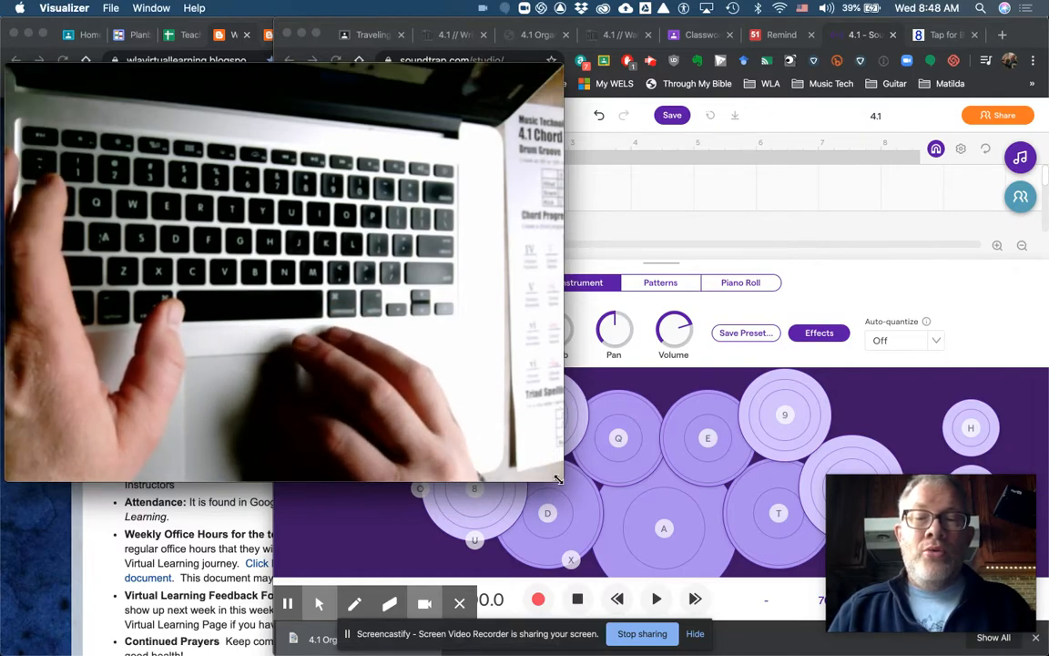
{"action": "left_click_drag", "start_coordinate": [565, 480], "coordinate": [480, 419]}
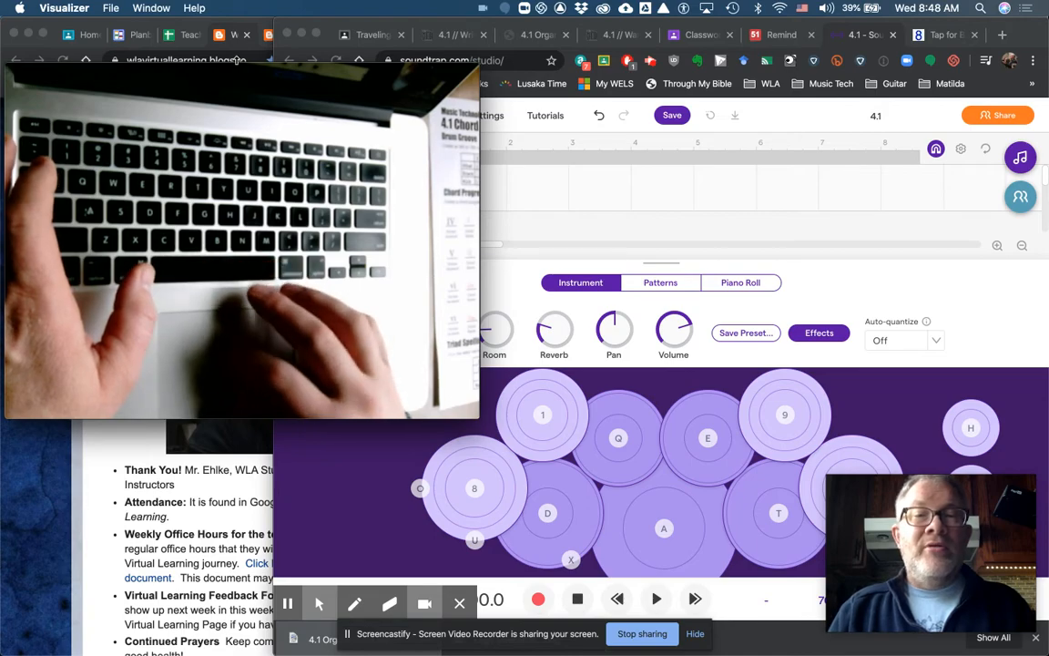
{"action": "left_click_drag", "start_coordinate": [358, 95], "coordinate": [227, 87]}
{"action": "left_click", "coordinate": [588, 209]}
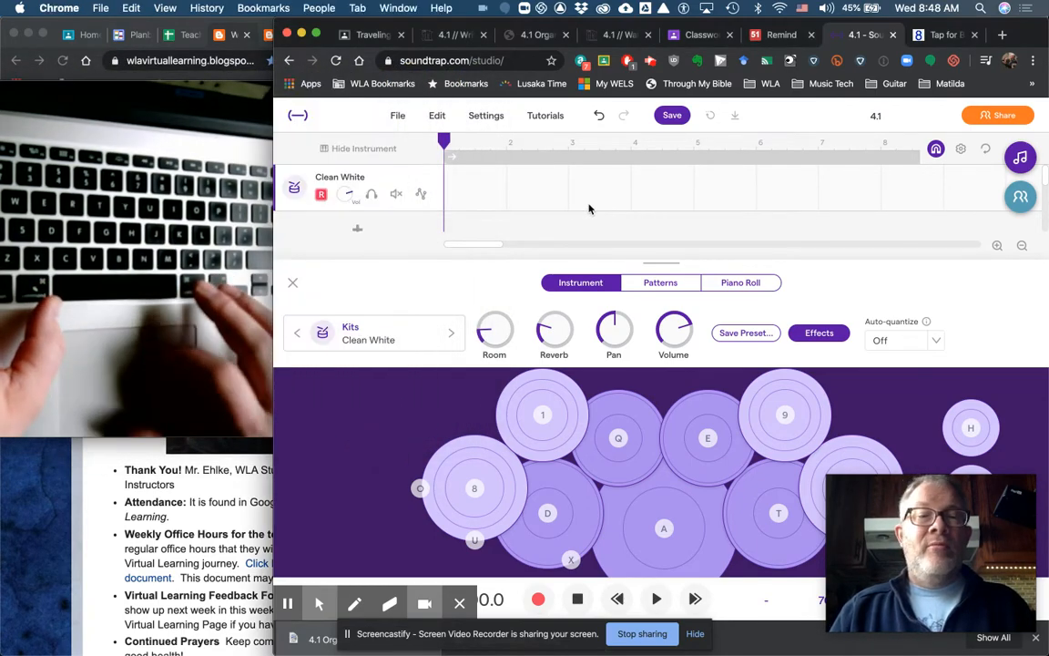
Audition the Clean White kit's O, Q and 8 pads one after another.
{"action": "key", "text": "o"}
{"action": "key", "text": "q"}
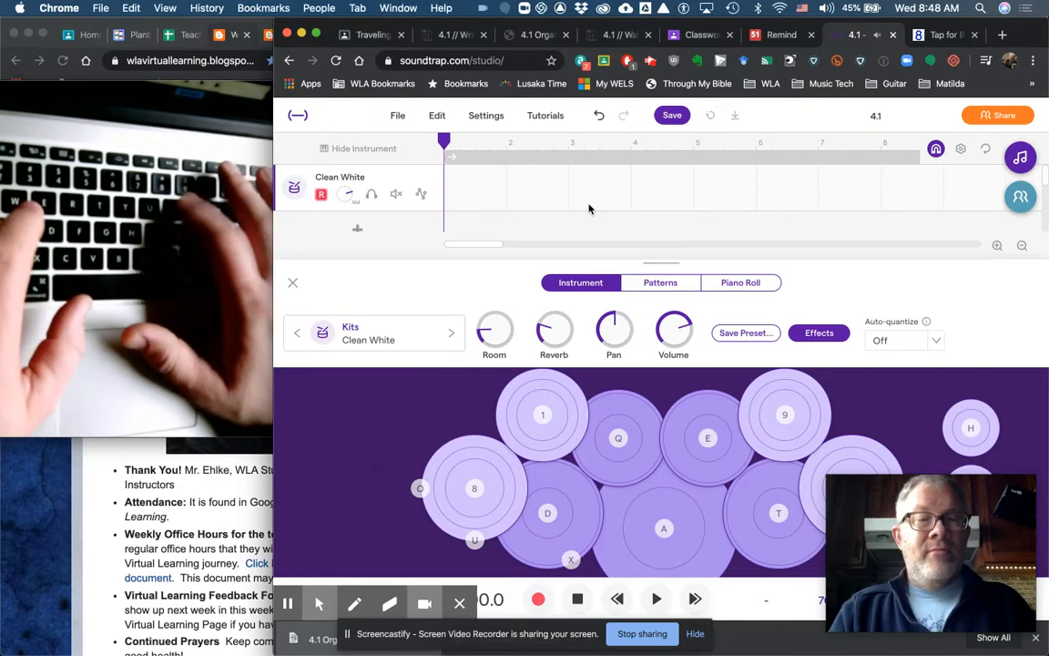
{"action": "key", "text": "q"}
{"action": "key", "text": "8"}
{"action": "key", "text": "o"}
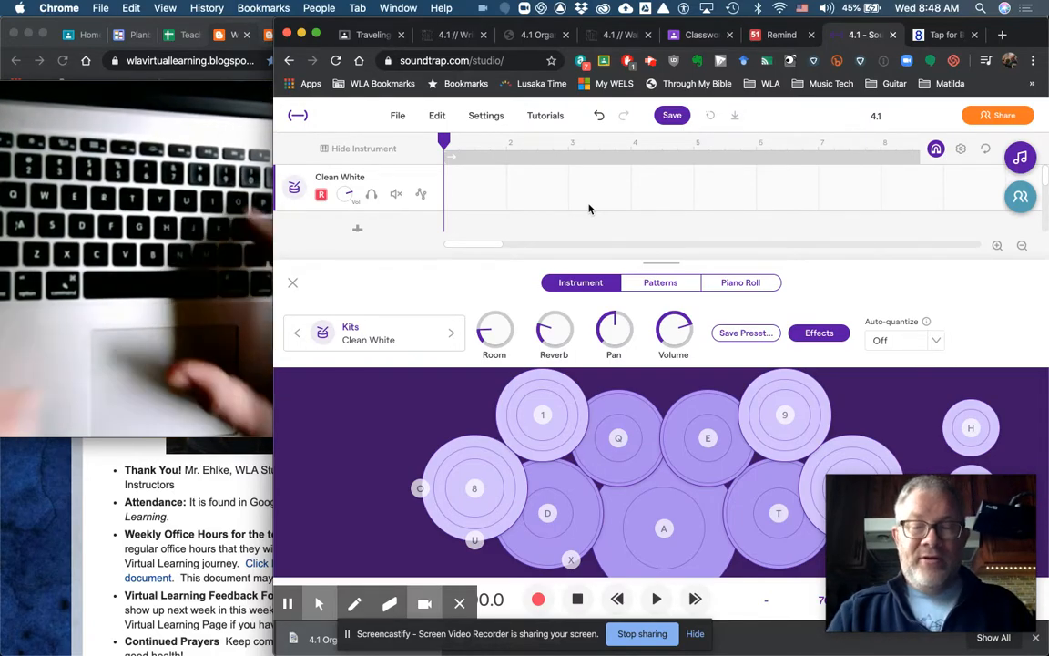
Play the drum groove on the A, D, U and O pads with the keyboard camera view alongside.
{"action": "key", "text": "a"}
{"action": "key", "text": "o"}
{"action": "key", "text": "d"}
{"action": "key", "text": "a"}
{"action": "key", "text": "u"}
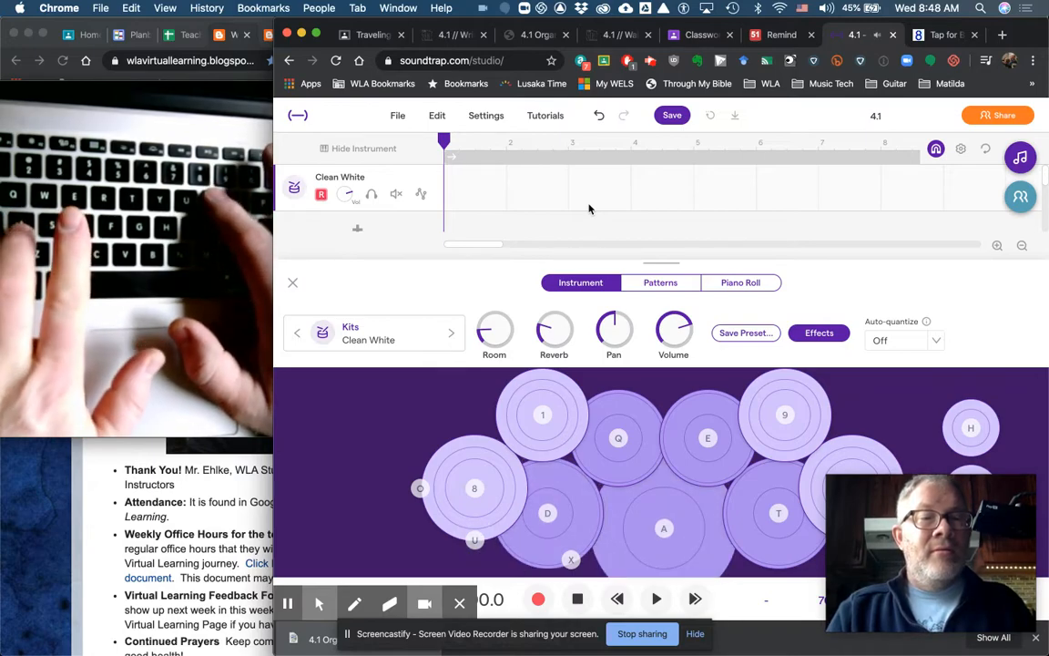
{"action": "key", "text": "a"}
{"action": "key", "text": "u"}
{"action": "key", "text": "d"}
{"action": "key", "text": "u"}
{"action": "key", "text": "d"}
{"action": "key", "text": "u"}
{"action": "key", "text": "a"}
{"action": "key", "text": "u"}
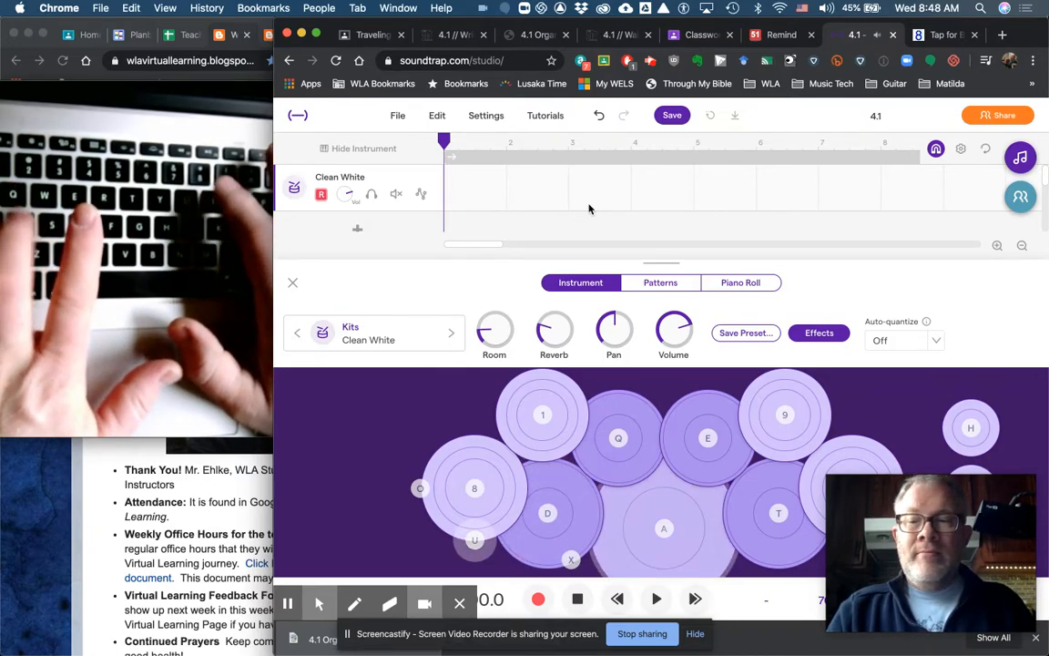
{"action": "key", "text": "d"}
{"action": "key", "text": "a"}
{"action": "key", "text": "u"}
{"action": "key", "text": "a"}
{"action": "key", "text": "u"}
{"action": "key", "text": "d"}
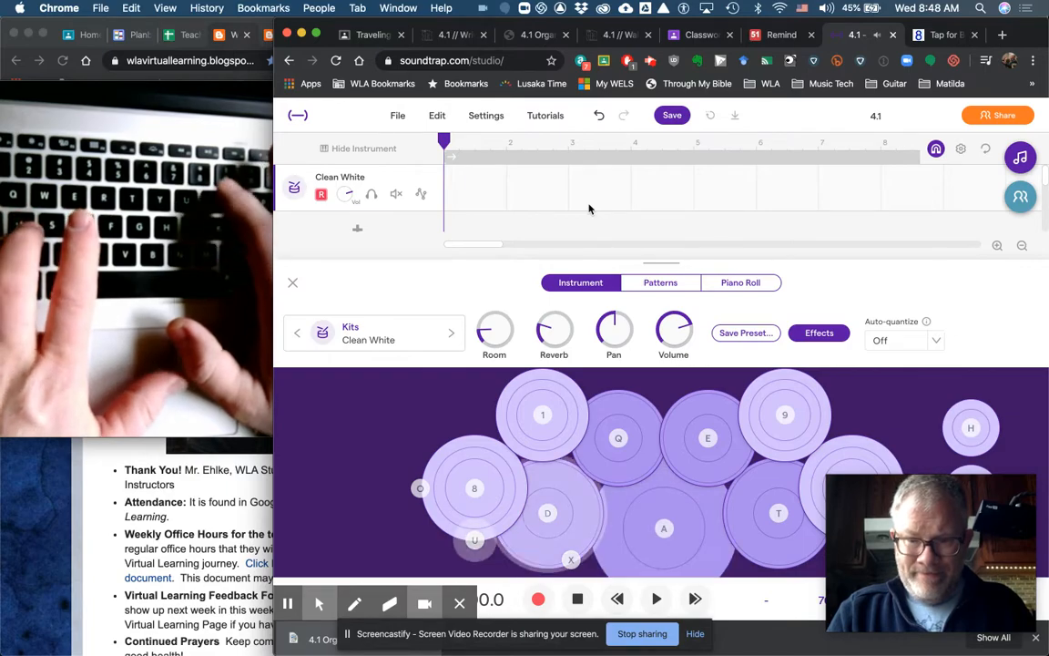
{"action": "key", "text": "u"}
{"action": "key", "text": "u"}
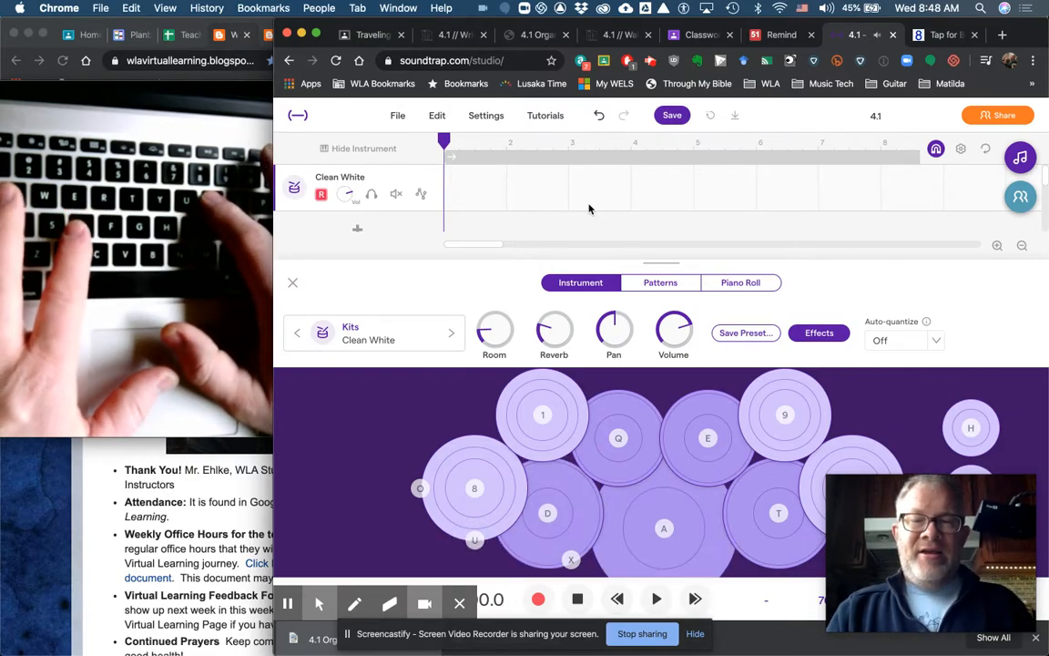
Record a drum groove of about four bars on the Clean White track with the A, D and U pads.
{"action": "key", "text": "o"}
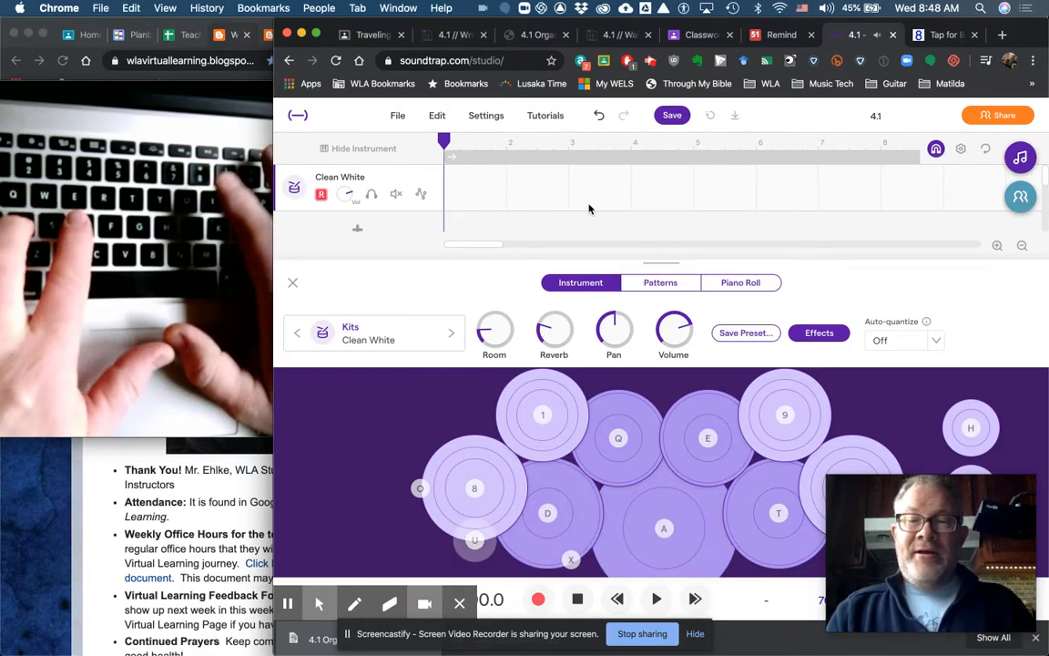
{"action": "key", "text": "o"}
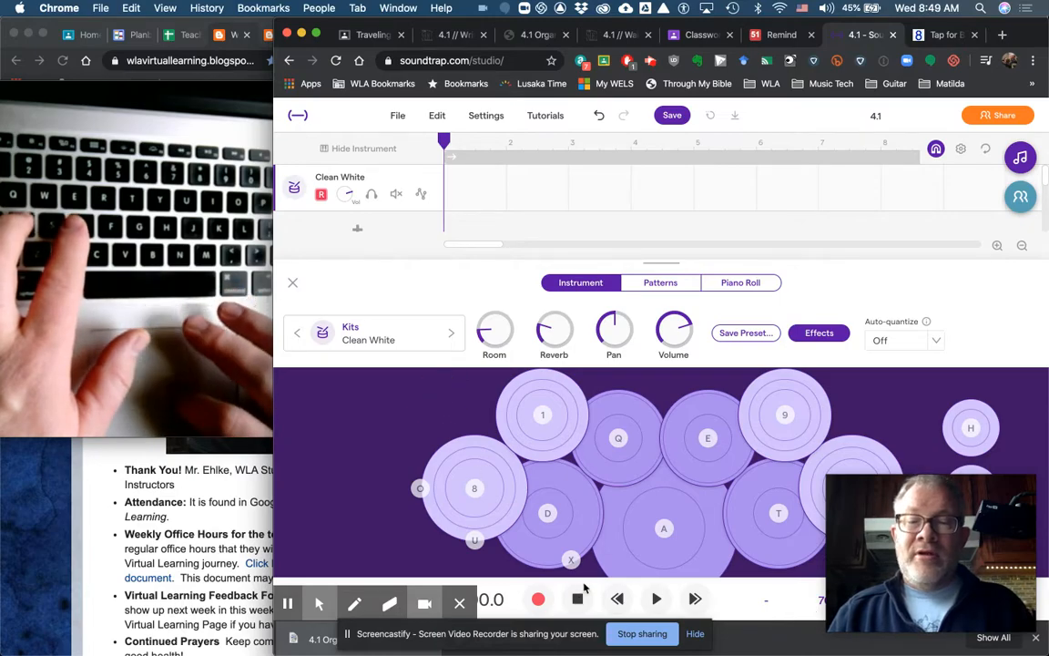
{"action": "left_click", "coordinate": [539, 601]}
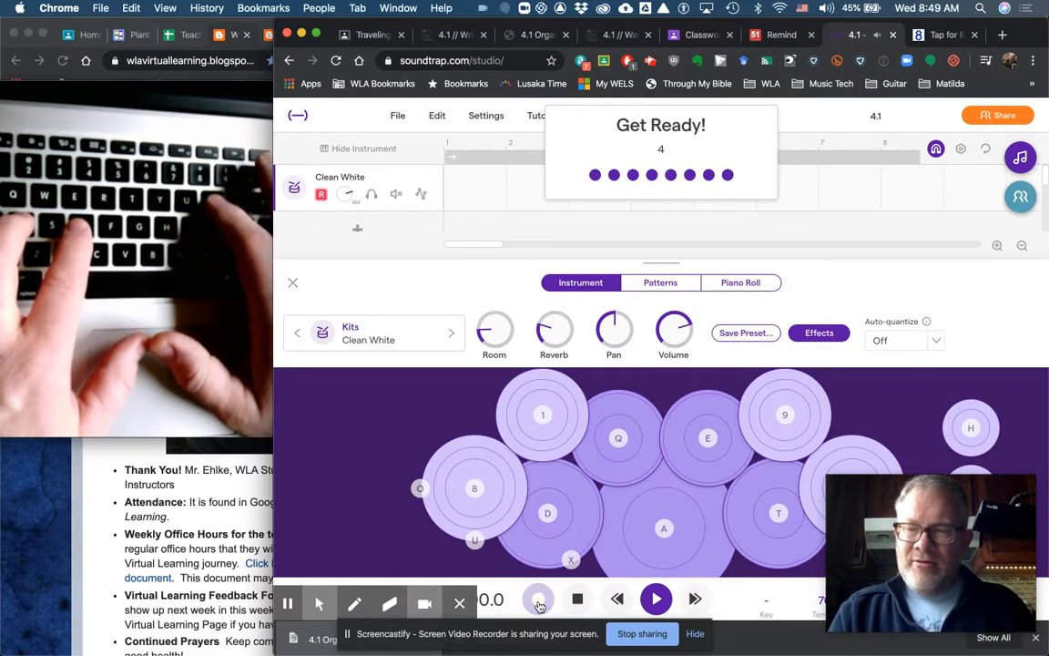
{"action": "key", "text": "a"}
{"action": "key", "text": "a"}
{"action": "key", "text": "d"}
{"action": "key", "text": "a"}
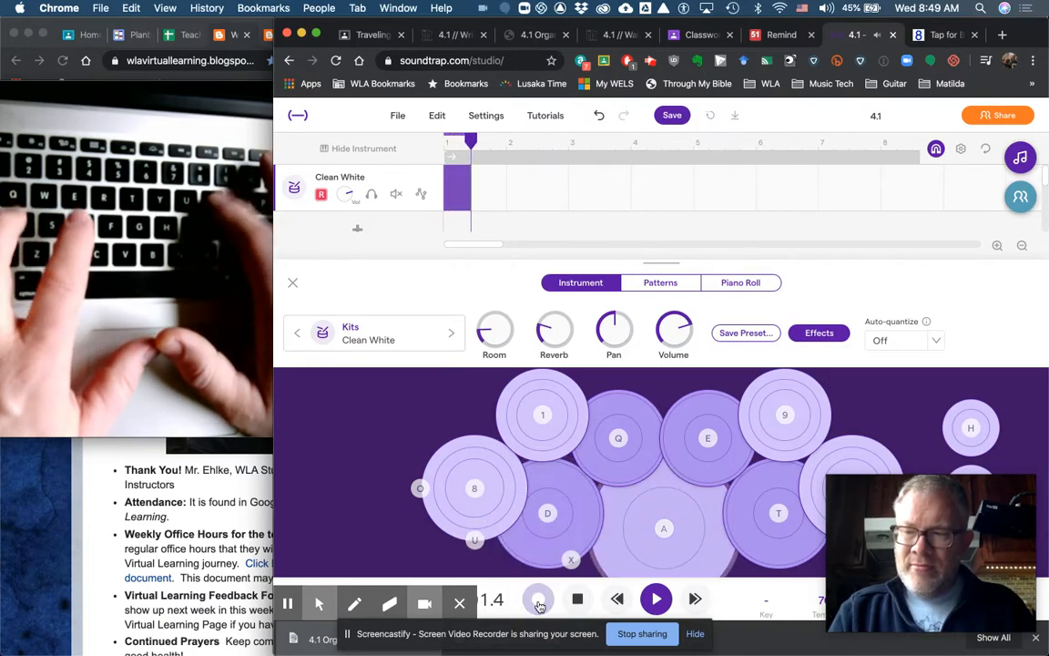
{"action": "key", "text": "u"}
{"action": "key", "text": "a"}
{"action": "key", "text": "d"}
{"action": "key", "text": "u"}
{"action": "key", "text": "d"}
{"action": "key", "text": "a"}
{"action": "key", "text": "u"}
{"action": "key", "text": "a"}
{"action": "key", "text": "d"}
{"action": "key", "text": "a"}
{"action": "key", "text": "u"}
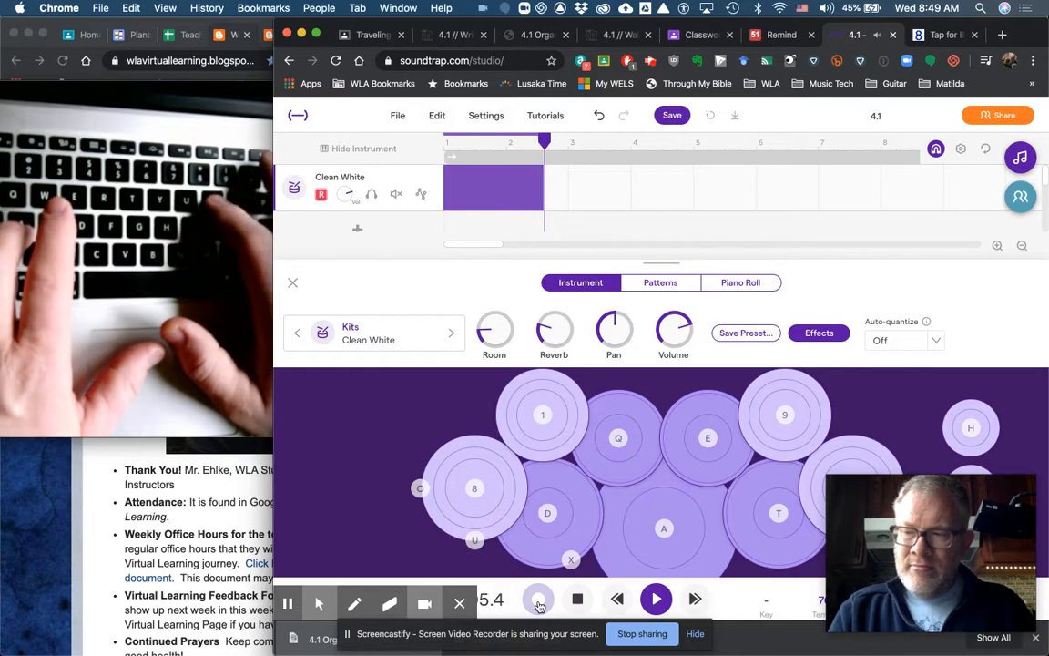
{"action": "key", "text": "d"}
{"action": "key", "text": "d"}
{"action": "key", "text": "u"}
{"action": "key", "text": "a"}
{"action": "key", "text": "a"}
{"action": "key", "text": "d"}
{"action": "key", "text": "u"}
{"action": "key", "text": "a"}
{"action": "key", "text": "a"}
{"action": "key", "text": "d"}
{"action": "key", "text": "u"}
{"action": "key", "text": "d"}
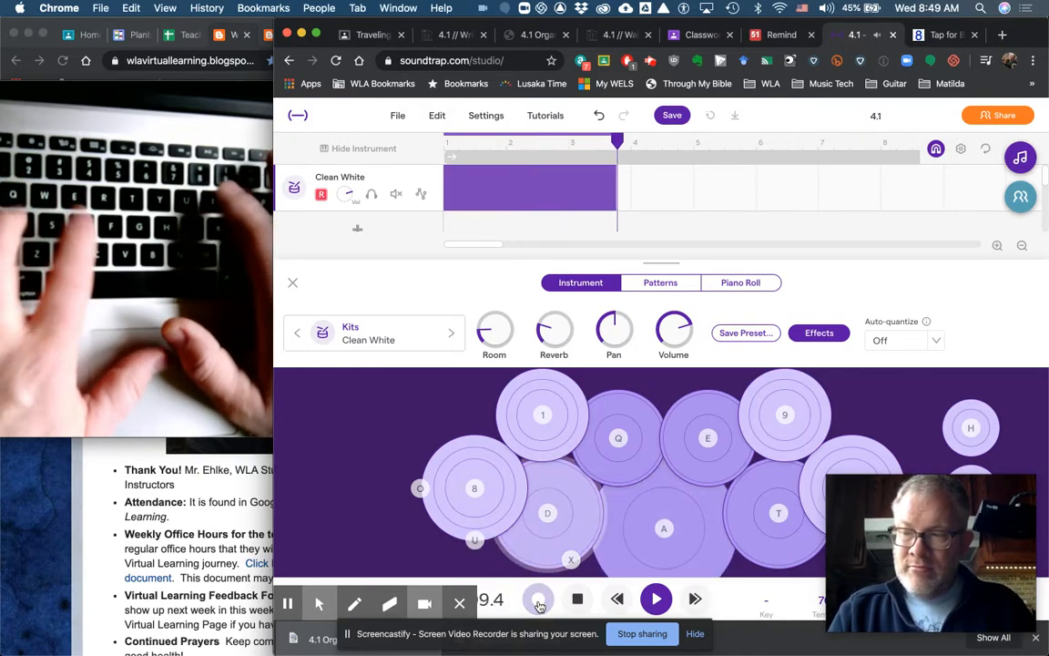
{"action": "key", "text": "u"}
{"action": "key", "text": "a"}
{"action": "key", "text": "d"}
{"action": "key", "text": "u"}
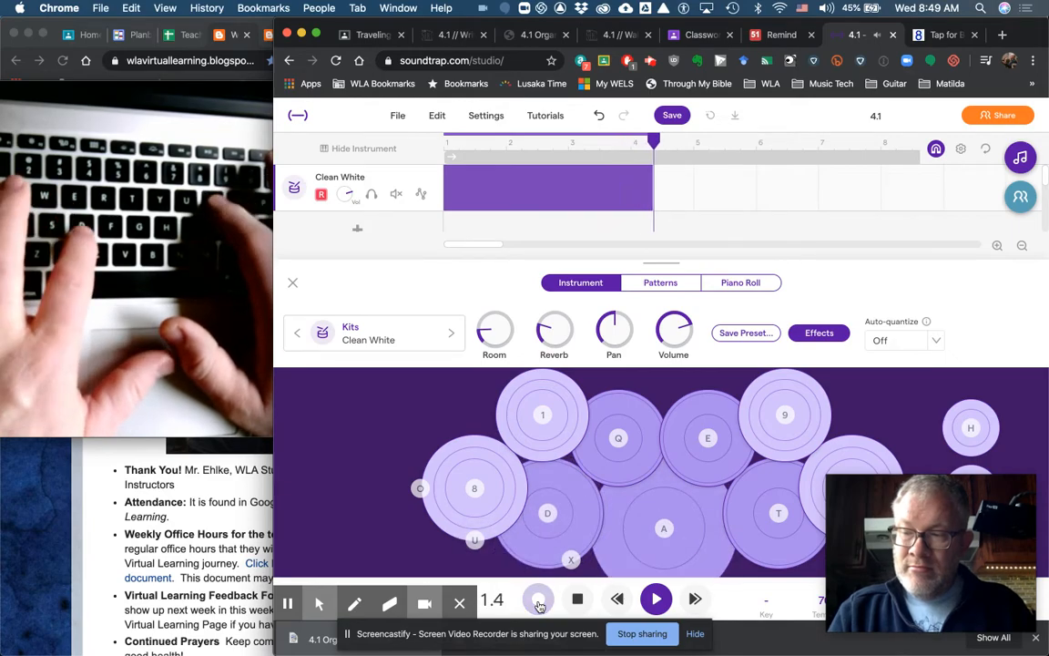
{"action": "key", "text": "u"}
{"action": "key", "text": "a"}
{"action": "key", "text": "d"}
{"action": "key", "text": "d"}
{"action": "key", "text": "u"}
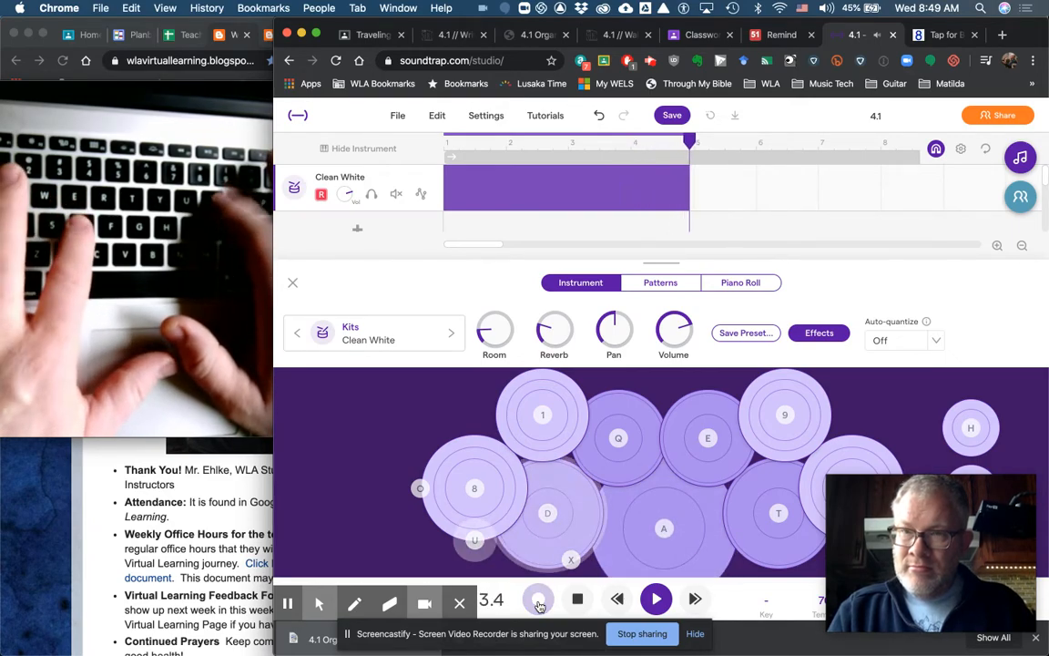
{"action": "left_click", "coordinate": [539, 604]}
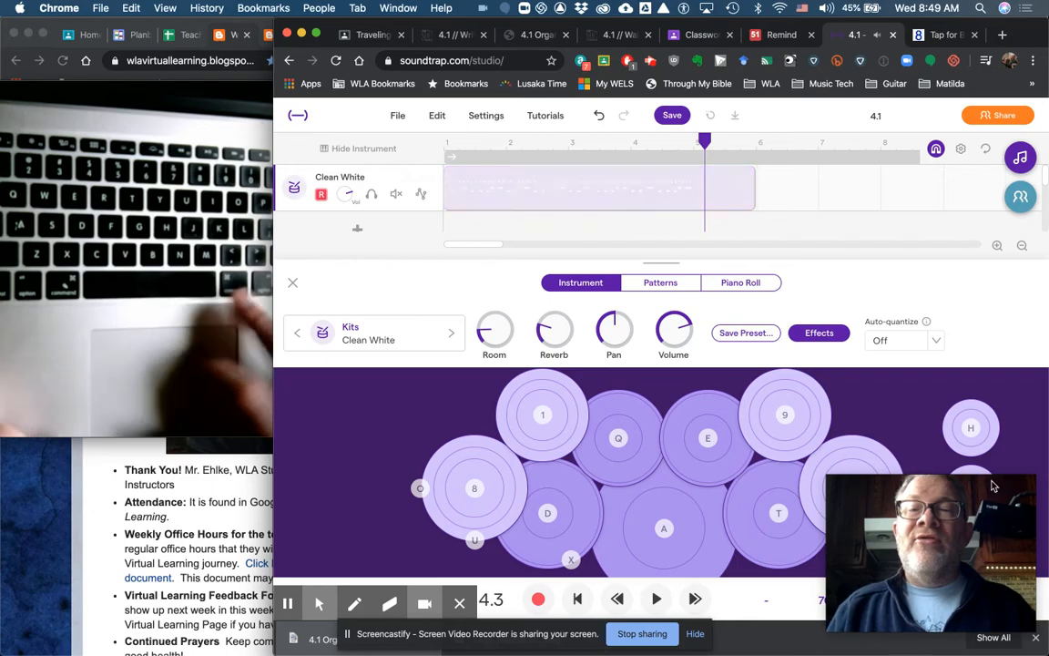
Trim the recorded drum region to end at the start of bar 5 and quantize it to 1/16.
{"action": "left_click_drag", "start_coordinate": [751, 201], "coordinate": [702, 203]}
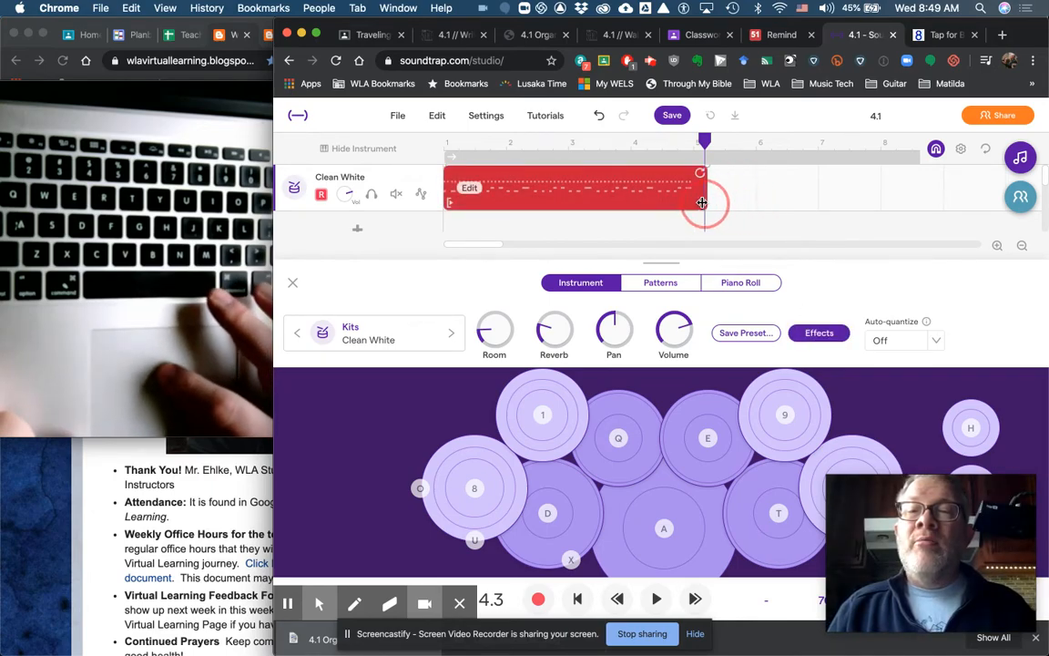
{"action": "right_click", "coordinate": [471, 191]}
{"action": "mouse_move", "coordinate": [499, 325]}
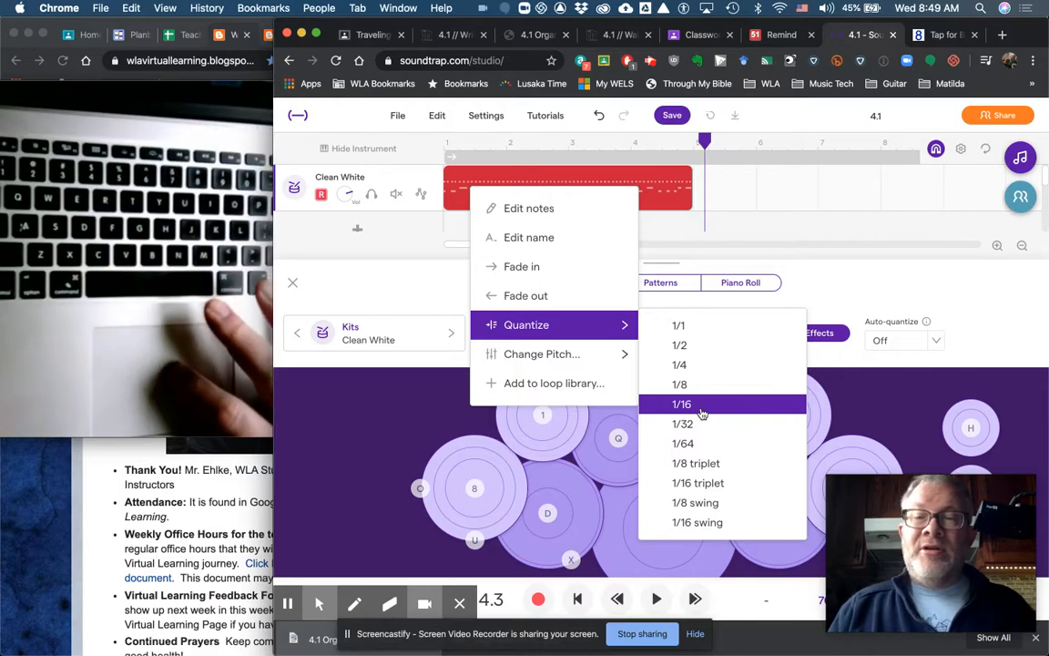
{"action": "left_click", "coordinate": [695, 403]}
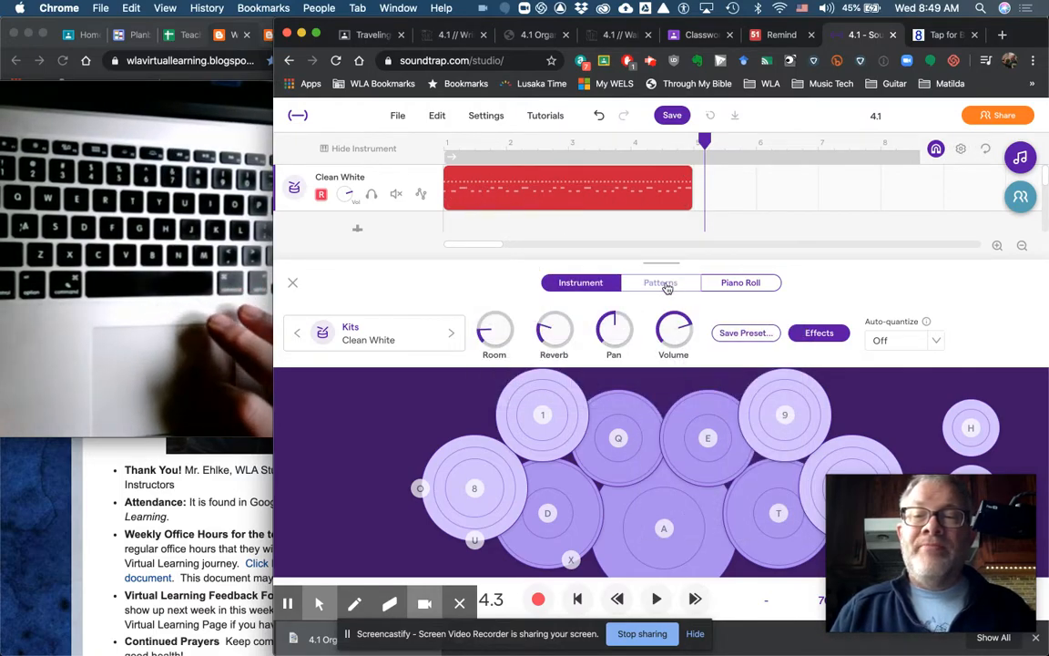
Show the drum region's notes in the piano roll, enlarged so the individual hits can be examined.
{"action": "left_click", "coordinate": [740, 284]}
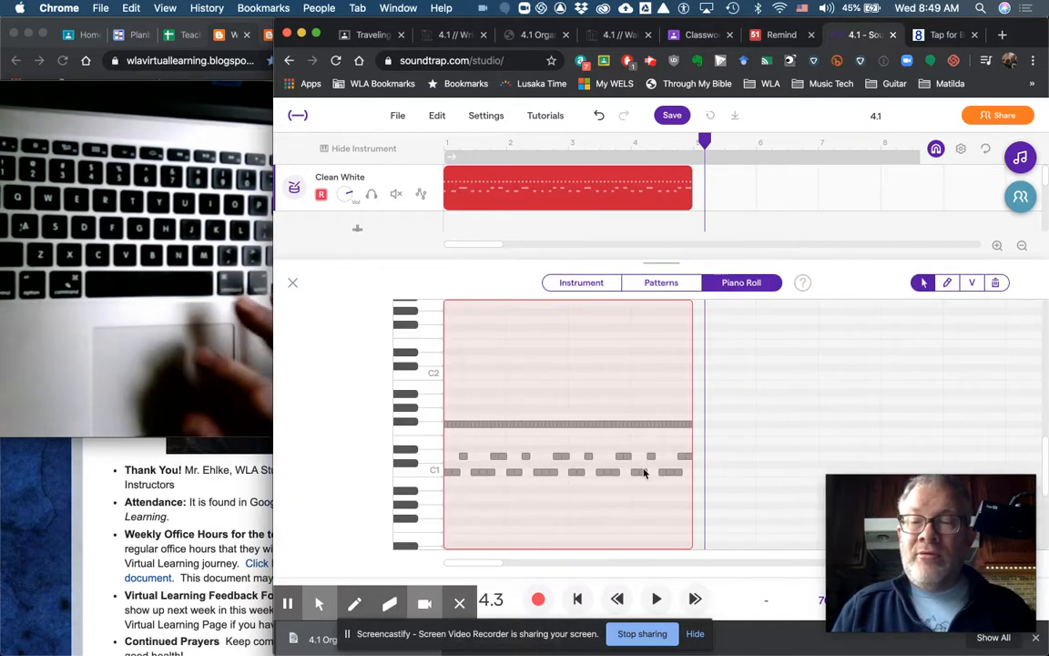
{"action": "left_click_drag", "start_coordinate": [890, 494], "coordinate": [884, 312]}
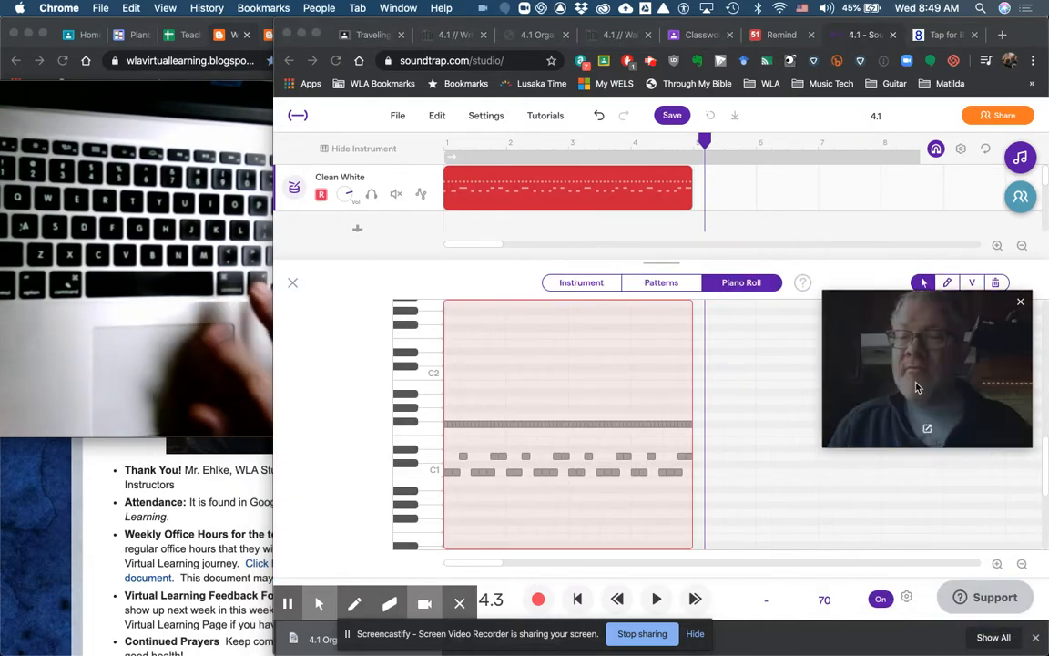
{"action": "left_click", "coordinate": [996, 565]}
{"action": "left_click", "coordinate": [996, 564]}
{"action": "left_click", "coordinate": [998, 566]}
{"action": "scroll", "coordinate": [656, 489], "scroll_direction": "down", "scroll_amount": 5}
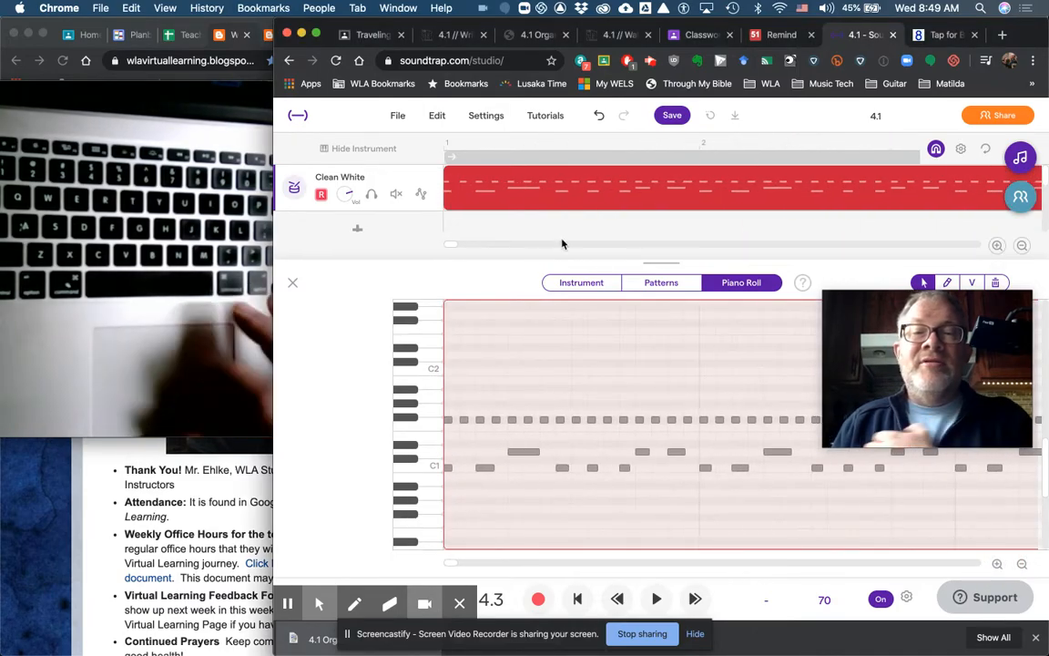
Play the quantized drum region from the beginning through its last bar and stop playback.
{"action": "left_click", "coordinate": [576, 599]}
{"action": "key", "text": "space"}
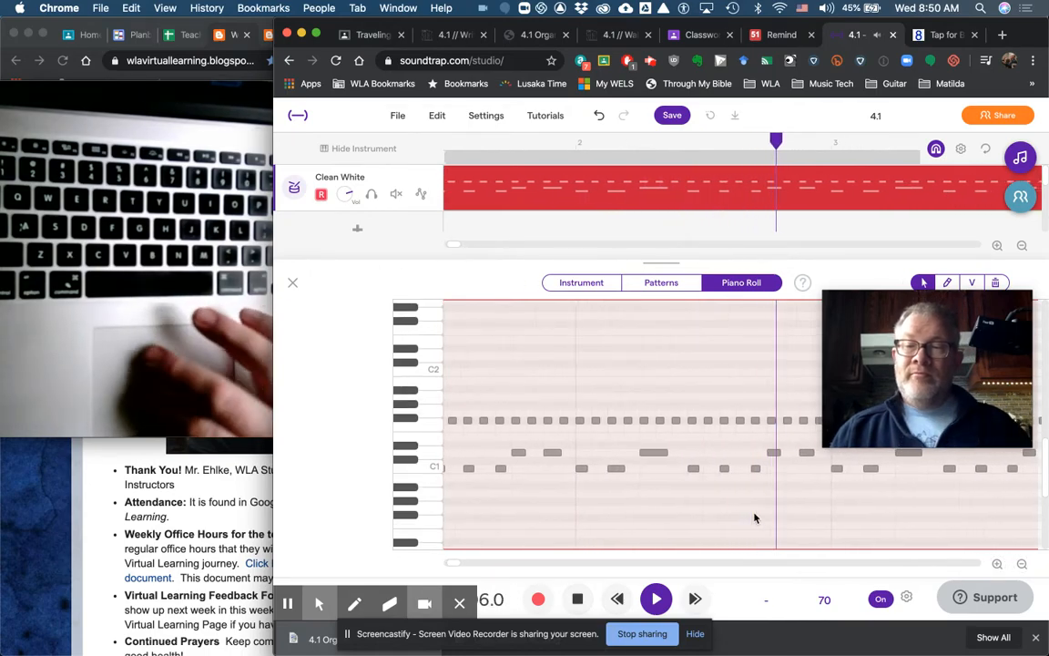
{"action": "mouse_move", "coordinate": [995, 307]}
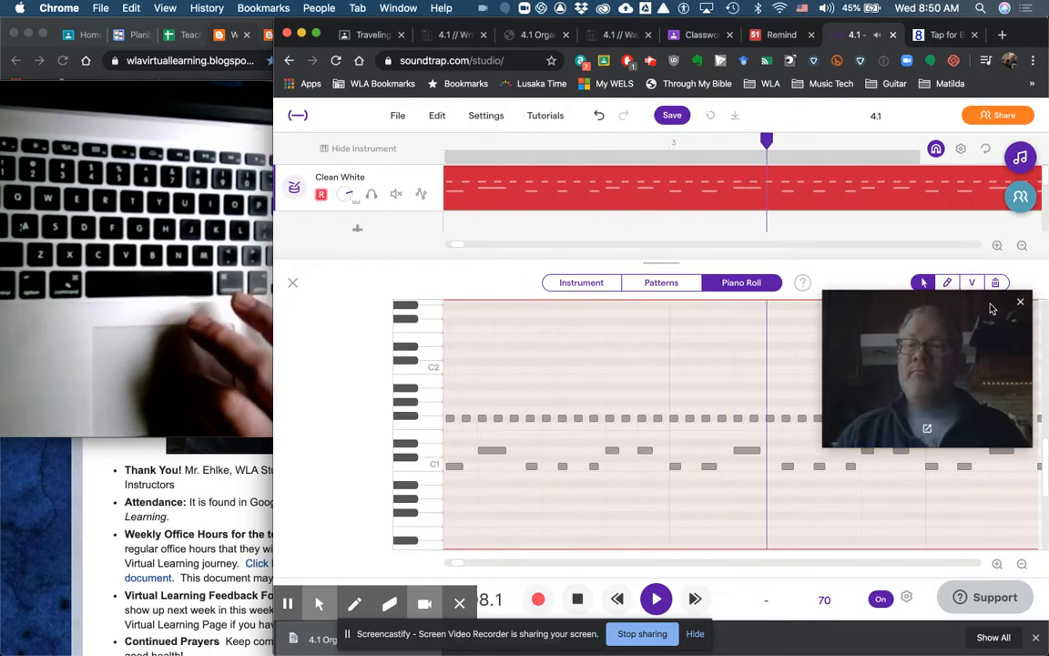
{"action": "left_click_drag", "start_coordinate": [994, 307], "coordinate": [982, 149]}
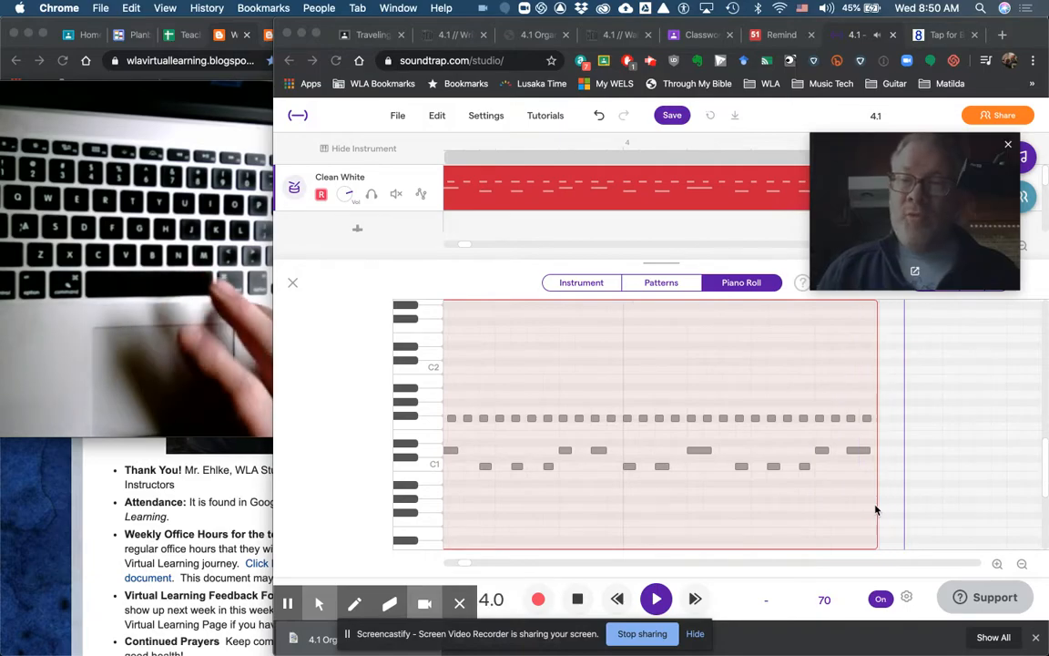
{"action": "left_click", "coordinate": [577, 599]}
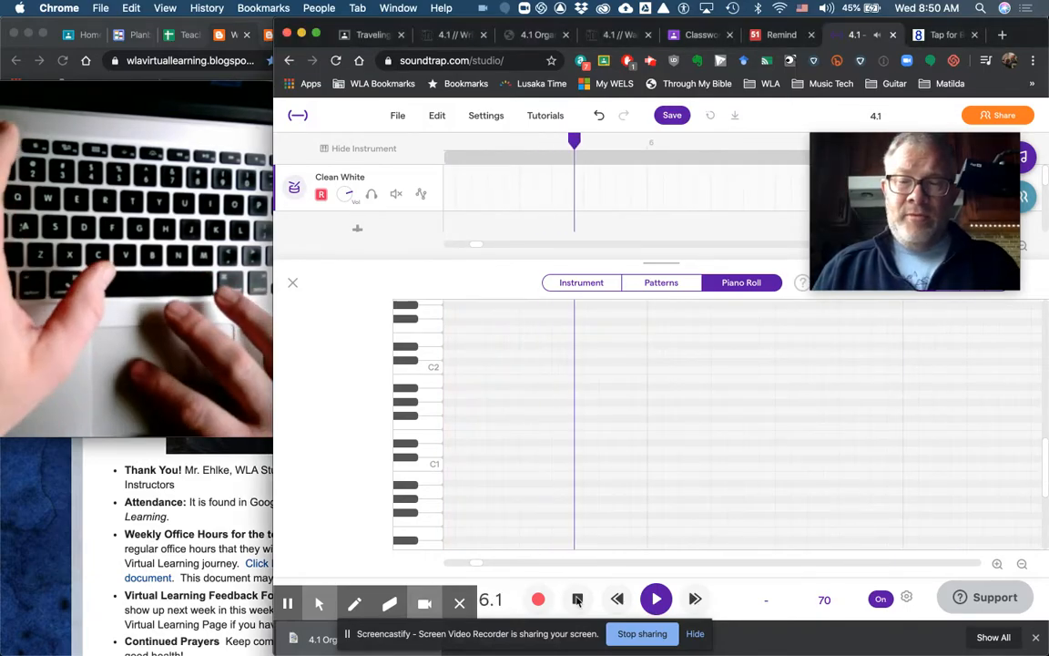
Move the webcam preview clear of the editing controls and save the project.
{"action": "left_click_drag", "start_coordinate": [934, 222], "coordinate": [993, 460]}
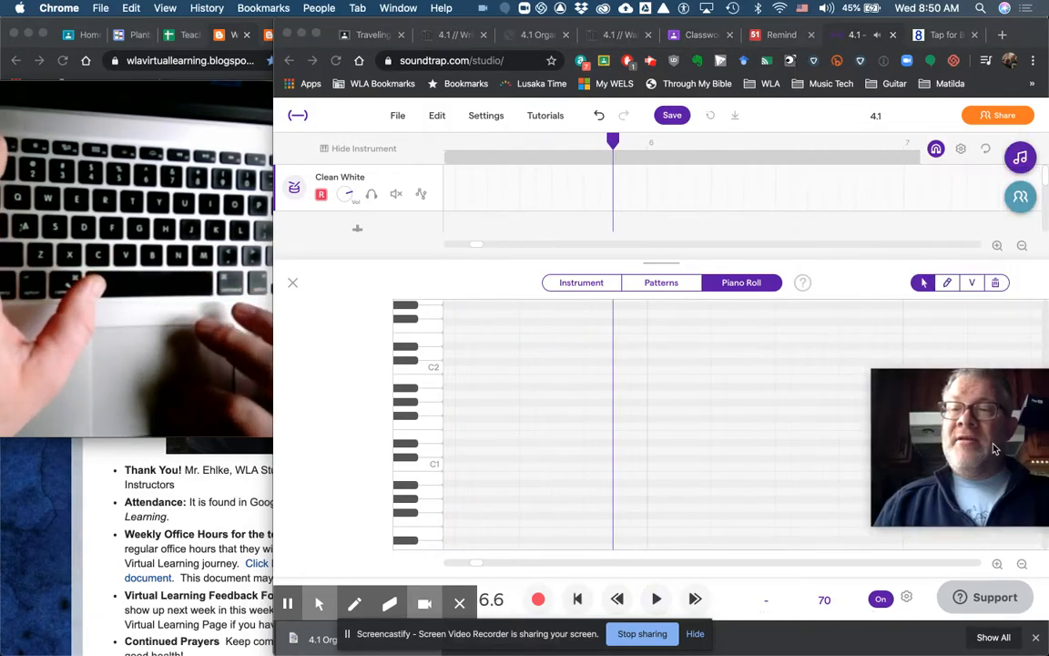
{"action": "left_click", "coordinate": [670, 119]}
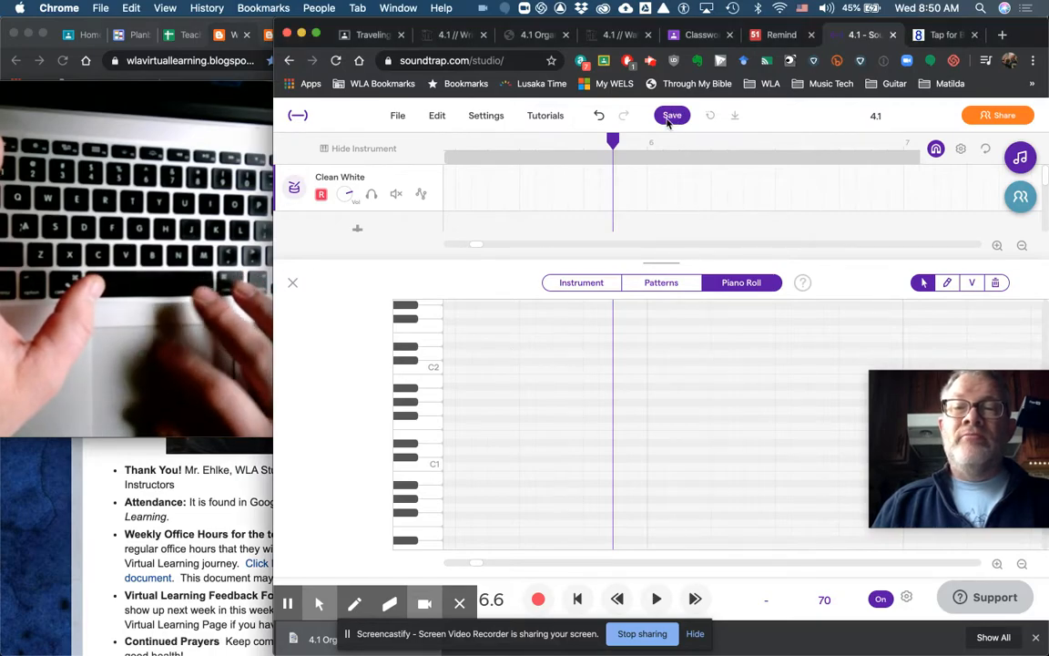
{"action": "left_click", "coordinate": [670, 119]}
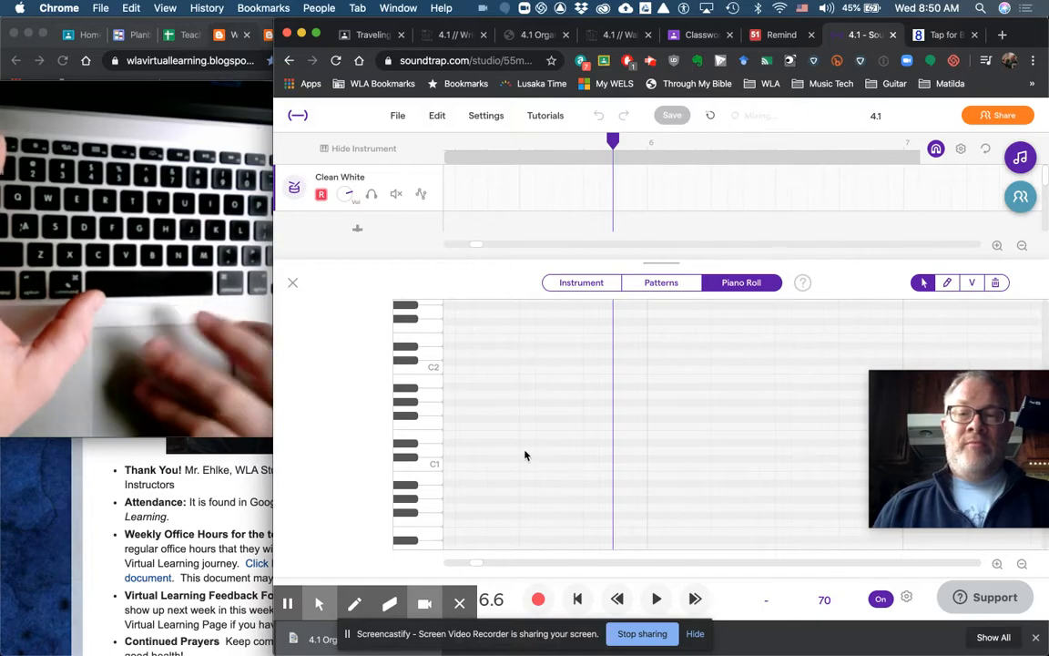
Return to the start of the timeline, close the piano roll and add a Guitar & bass track.
{"action": "scroll", "coordinate": [524, 455], "scroll_direction": "left", "scroll_amount": 5}
{"action": "scroll", "coordinate": [525, 455], "scroll_direction": "left", "scroll_amount": 5}
{"action": "scroll", "coordinate": [525, 456], "scroll_direction": "up", "scroll_amount": 3}
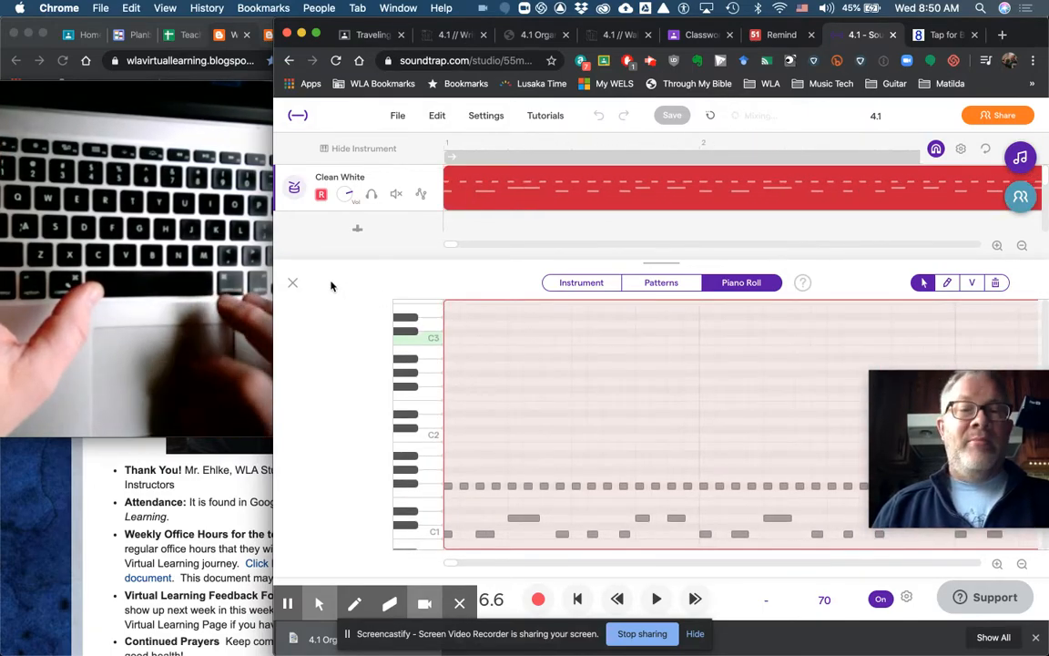
{"action": "left_click", "coordinate": [293, 285]}
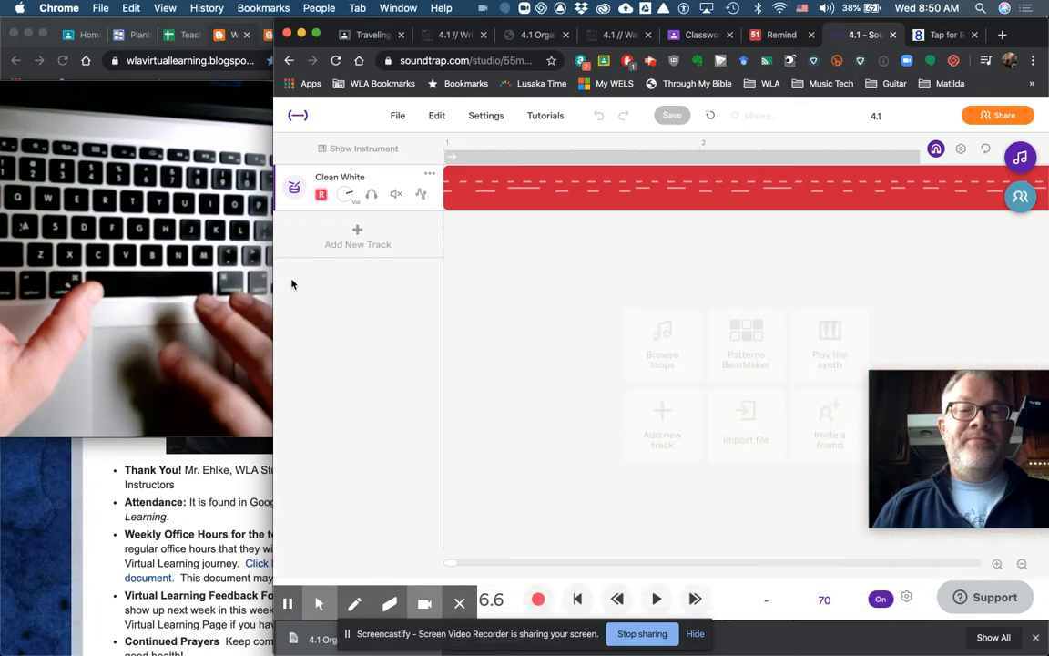
{"action": "left_click", "coordinate": [384, 238]}
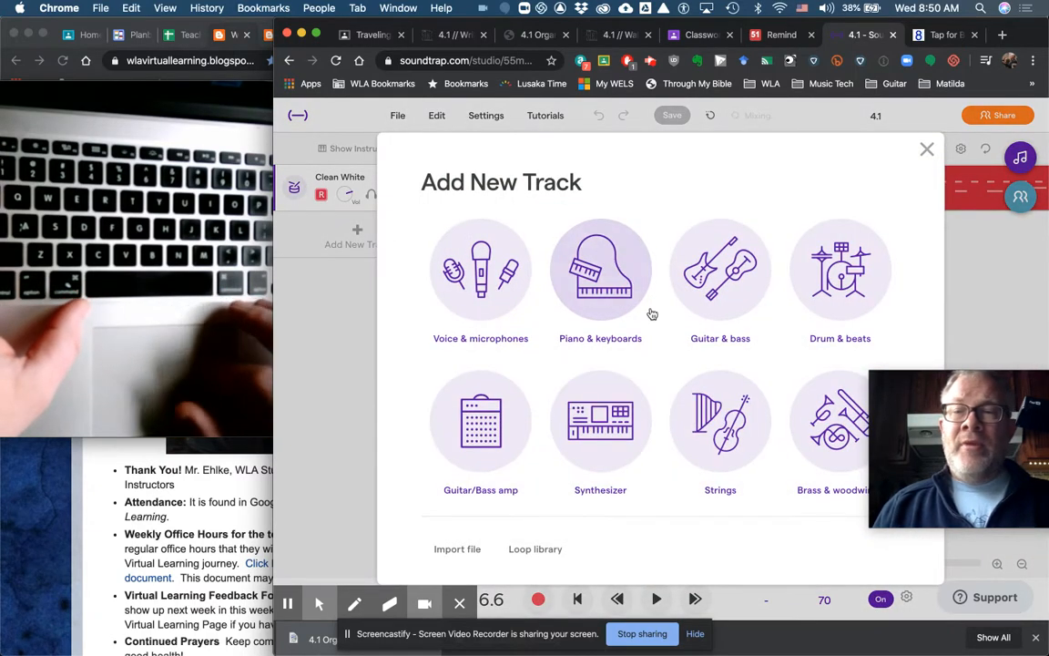
{"action": "left_click", "coordinate": [719, 279]}
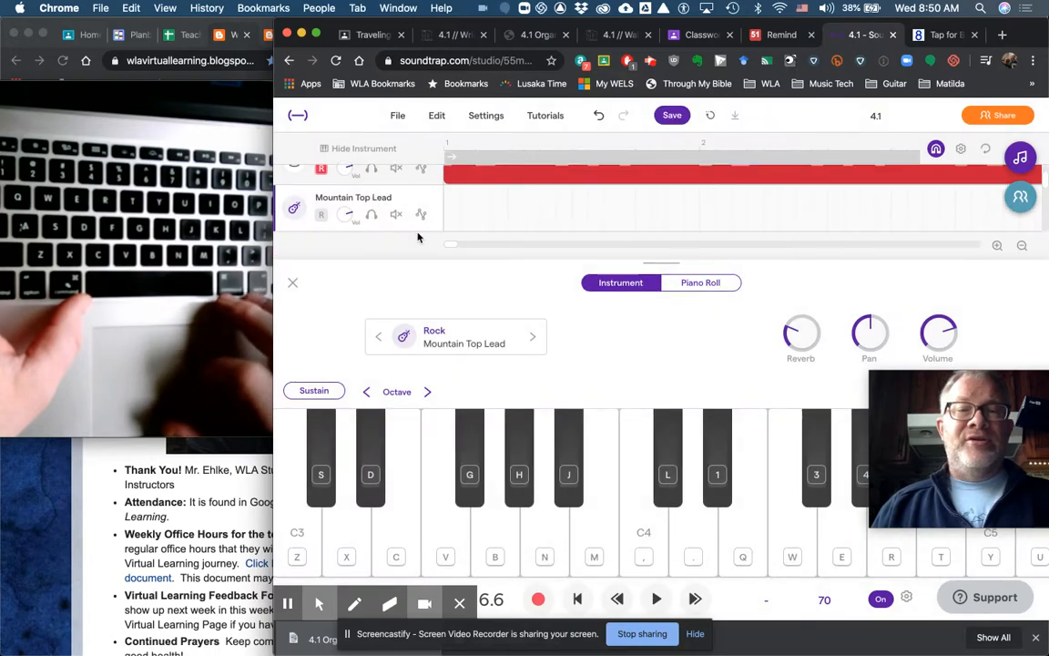
Change the new track's instrument to the Clean Electric preset from Bass - Electric.
{"action": "left_click", "coordinate": [445, 337]}
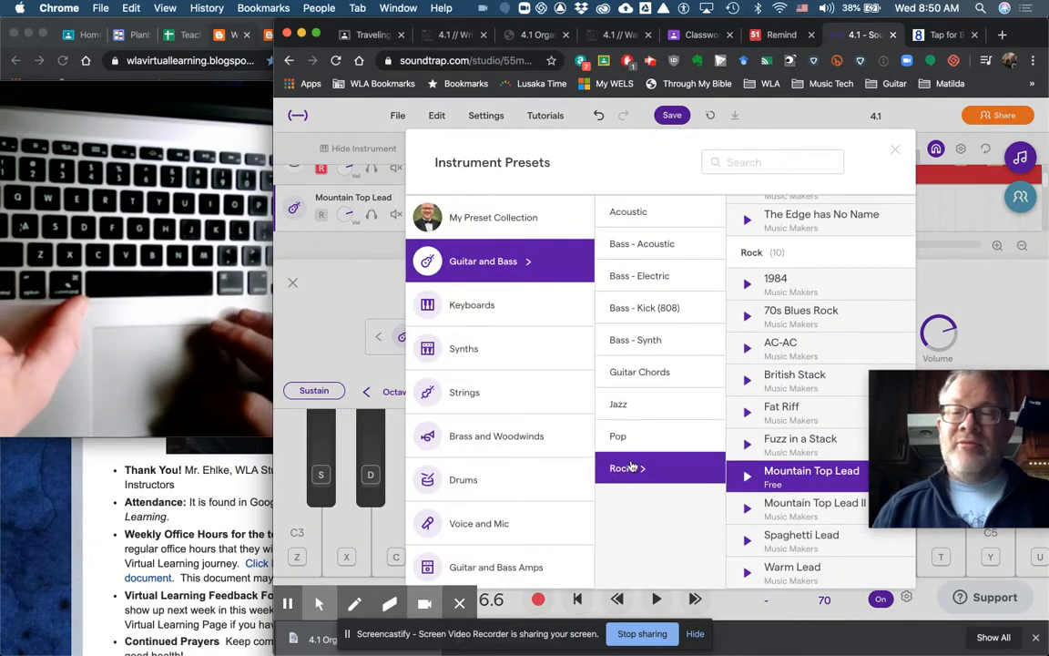
{"action": "left_click", "coordinate": [642, 276]}
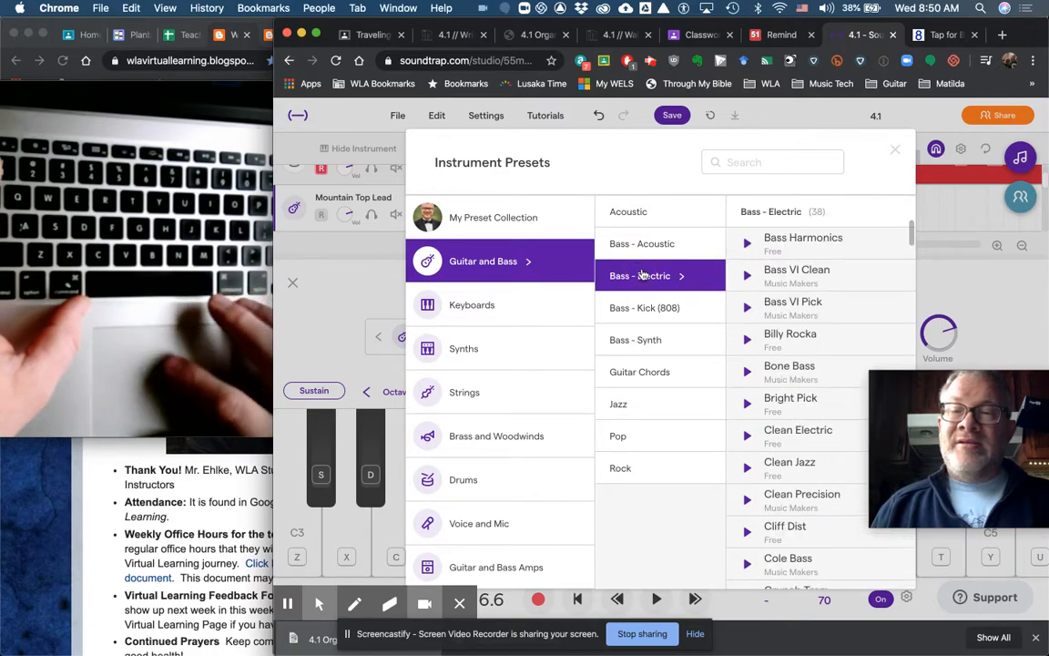
{"action": "left_click", "coordinate": [816, 435]}
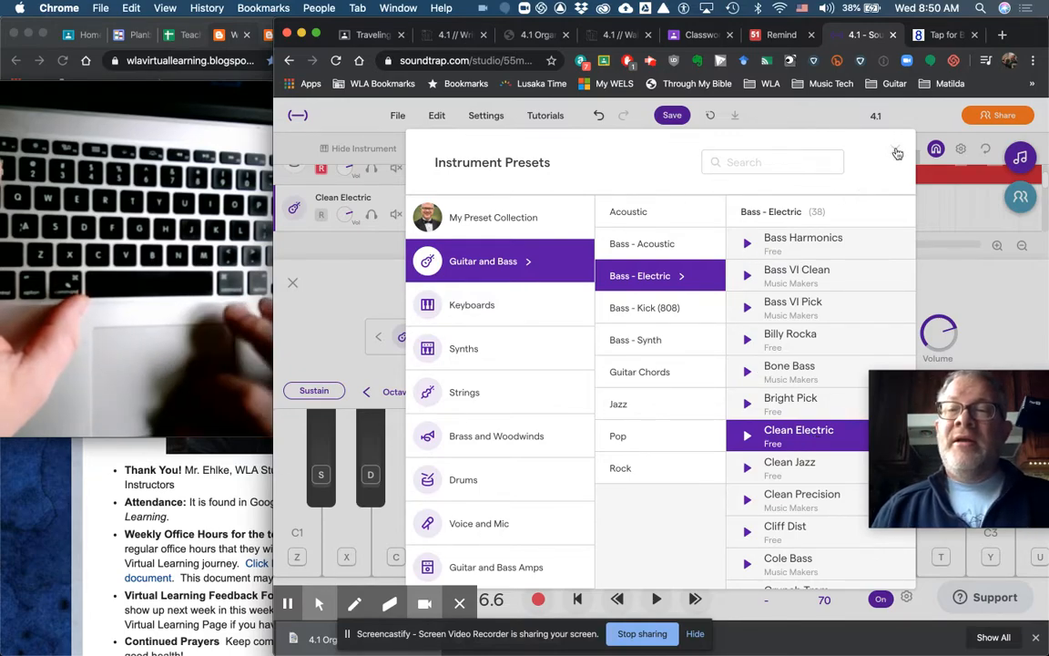
{"action": "left_click", "coordinate": [897, 153]}
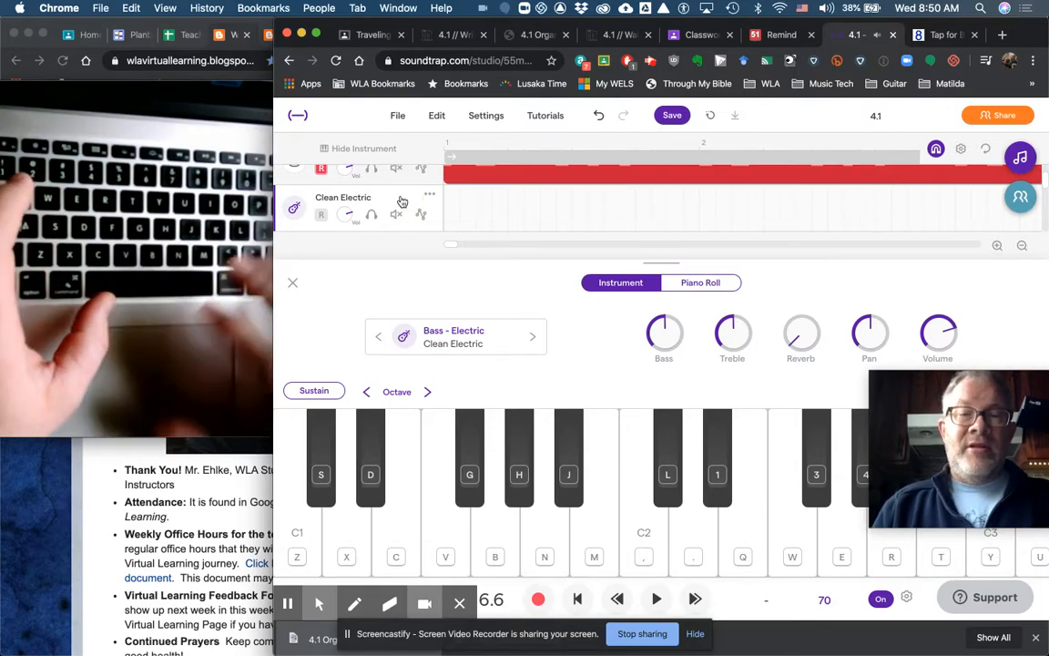
Play a bass line on the Clean Electric keyboard with the Z, X, V and B keys.
{"action": "key", "text": "z"}
{"action": "key", "text": "z"}
{"action": "key", "text": "x"}
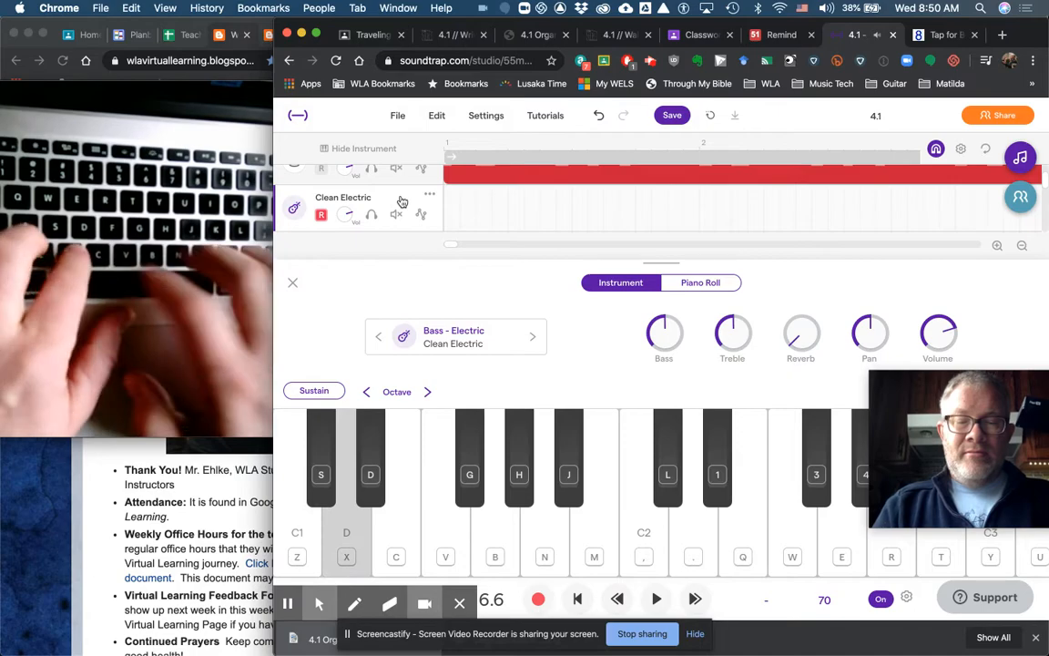
{"action": "key", "text": "v"}
{"action": "key", "text": "b"}
{"action": "key", "text": "v"}
{"action": "key", "text": "x"}
{"action": "key", "text": "z"}
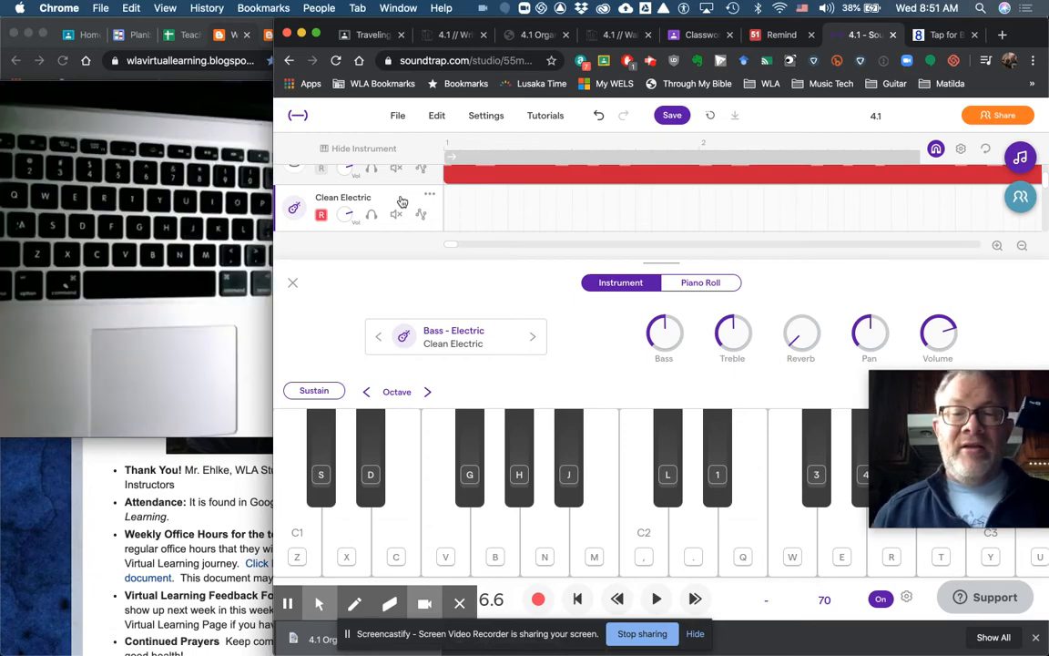
Audition the bass notes on the V, B and N keys one after another.
{"action": "key", "text": "v"}
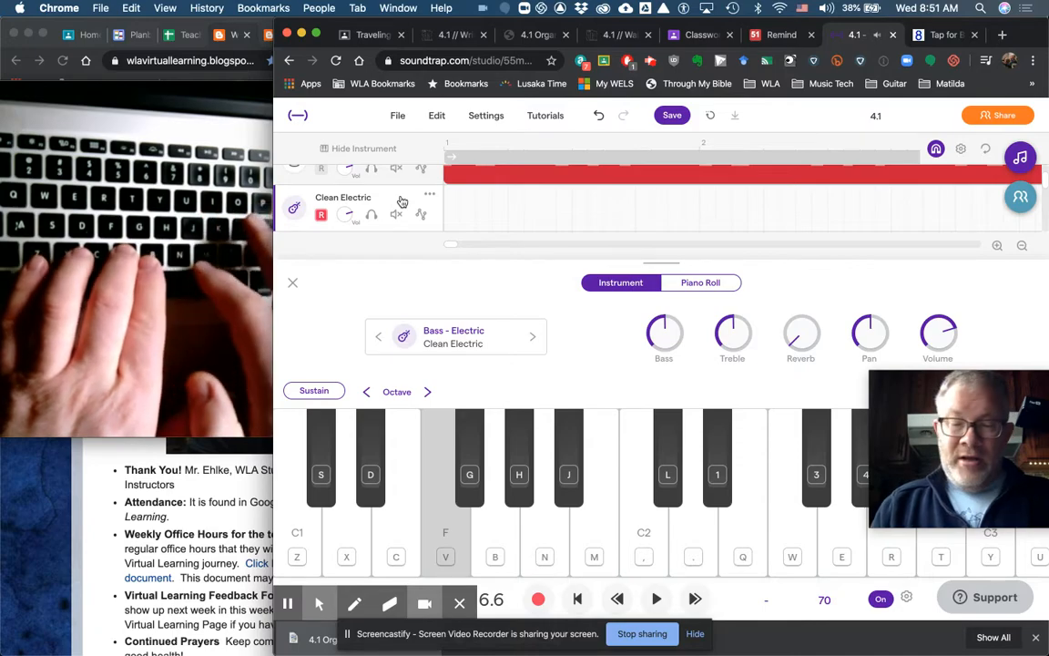
{"action": "key", "text": "b"}
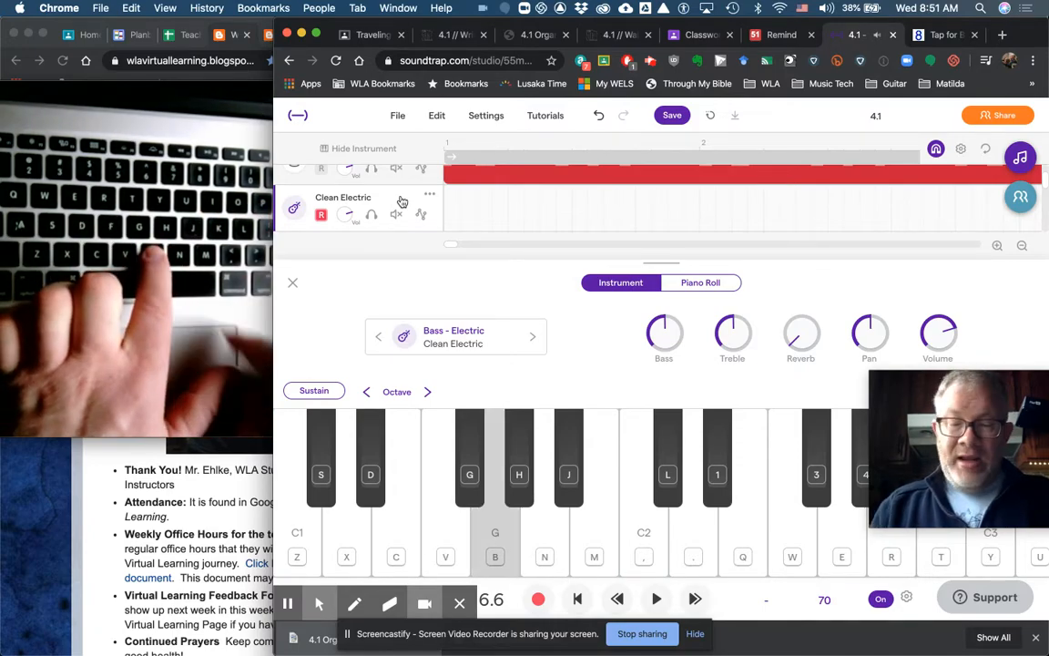
{"action": "key", "text": "n"}
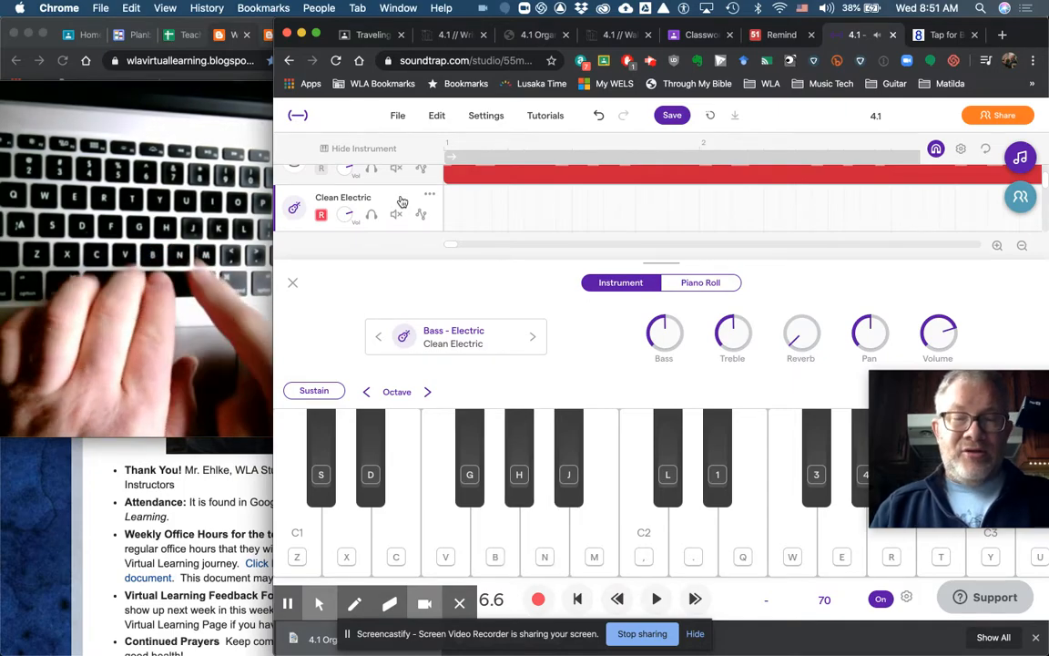
Play the bass notes F, G and A in ascending order on the Clean Electric keyboard, then return to F.
{"action": "key", "text": "v"}
{"action": "key", "text": "b"}
{"action": "key", "text": "n"}
{"action": "key", "text": "v"}
{"action": "key", "text": "v"}
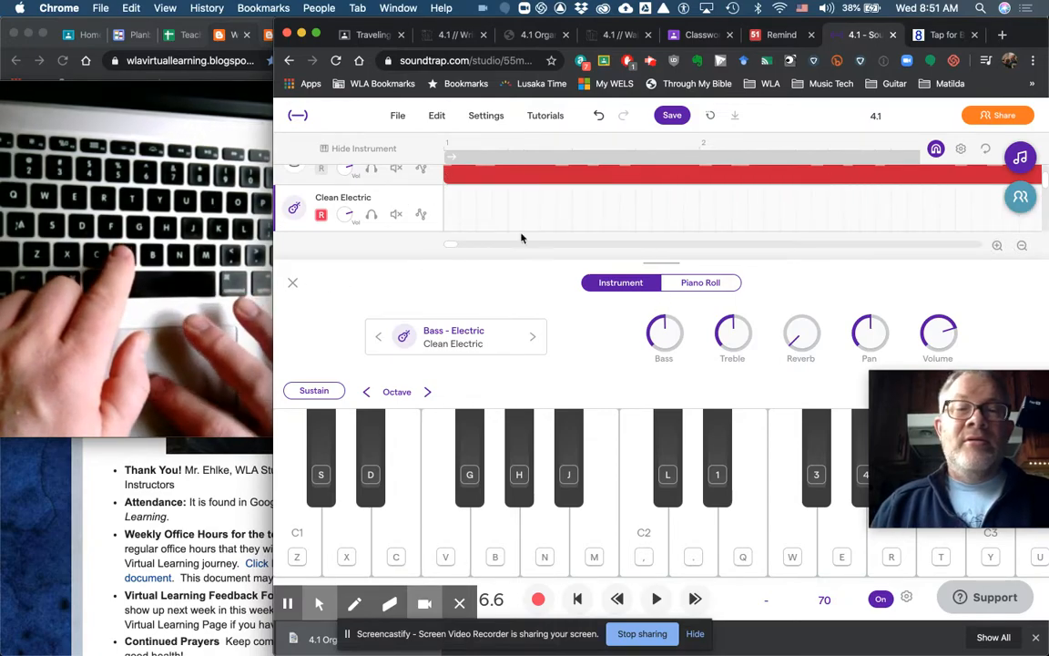
Turn on looping and shorten the loop region so it ends with the drum recording at bar 5.
{"action": "scroll", "coordinate": [599, 205], "scroll_direction": "up", "scroll_amount": 2}
{"action": "left_click", "coordinate": [986, 151]}
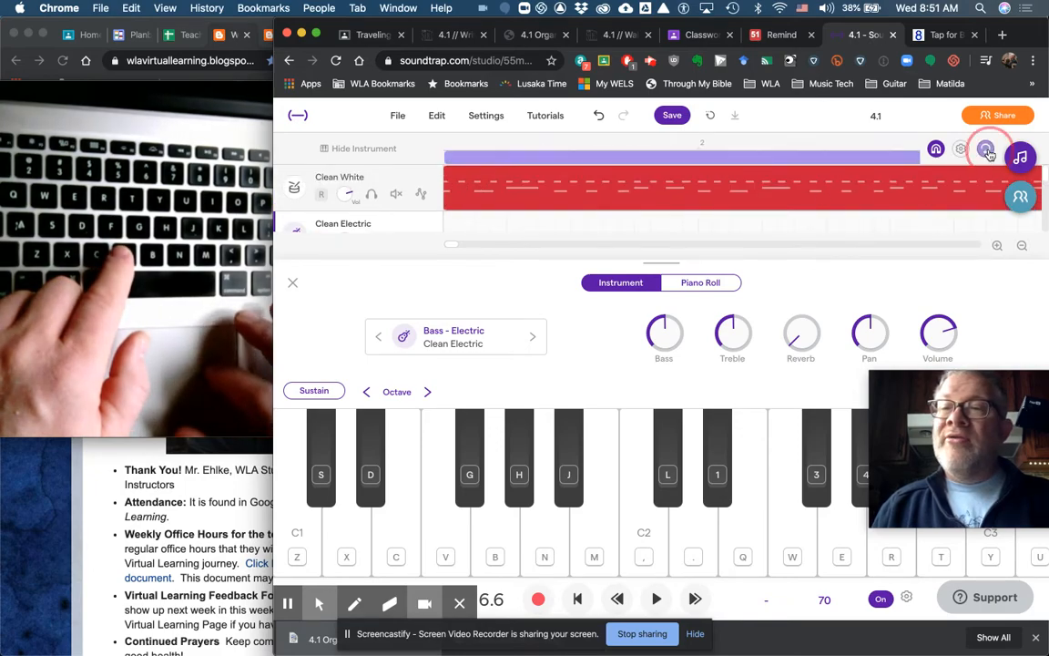
{"action": "scroll", "coordinate": [832, 189], "scroll_direction": "down", "scroll_amount": 5}
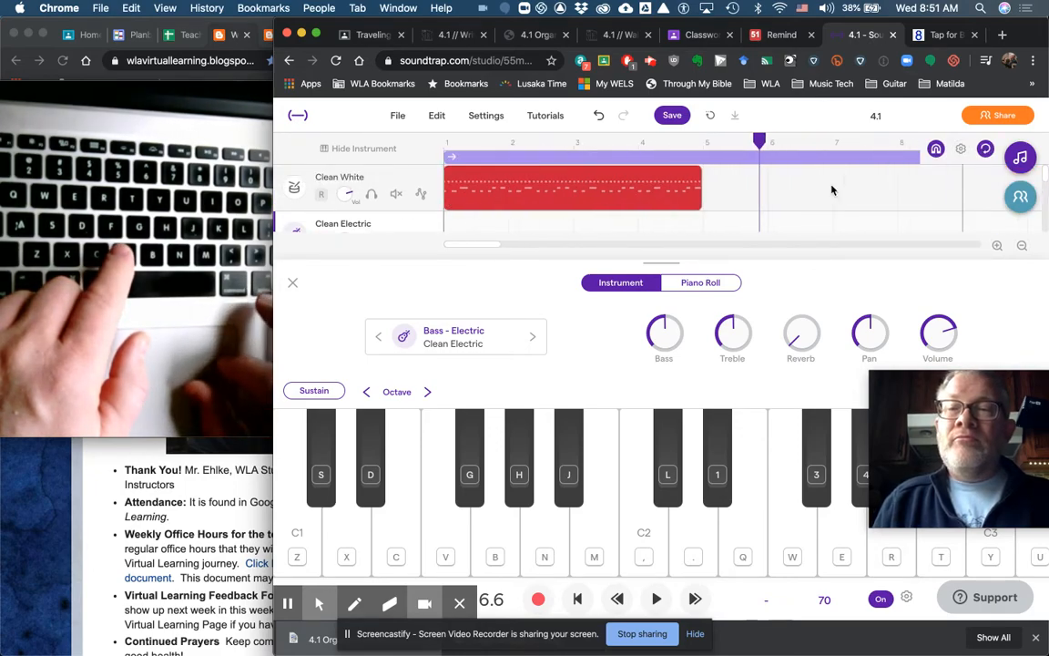
{"action": "scroll", "coordinate": [864, 175], "scroll_direction": "down", "scroll_amount": 2}
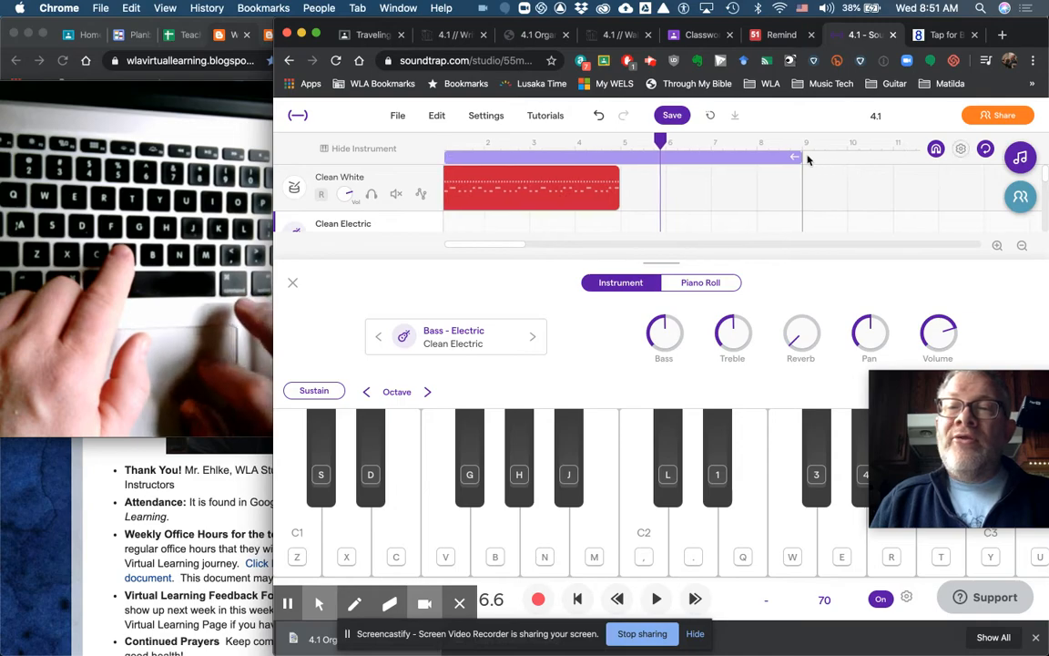
{"action": "left_click_drag", "start_coordinate": [799, 156], "coordinate": [615, 158]}
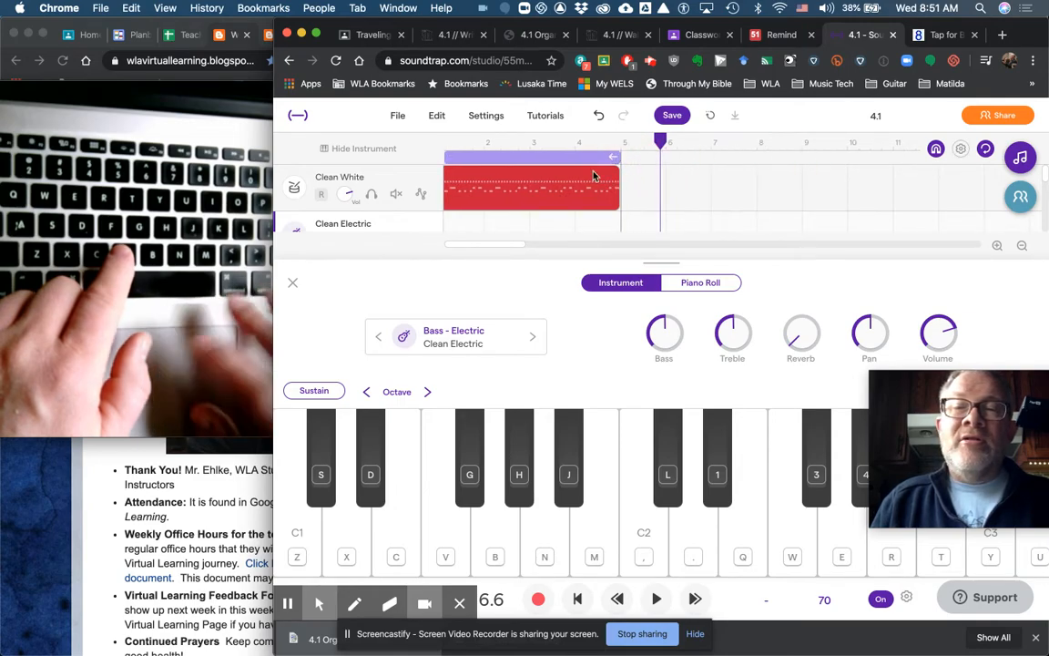
{"action": "scroll", "coordinate": [550, 186], "scroll_direction": "up", "scroll_amount": 5}
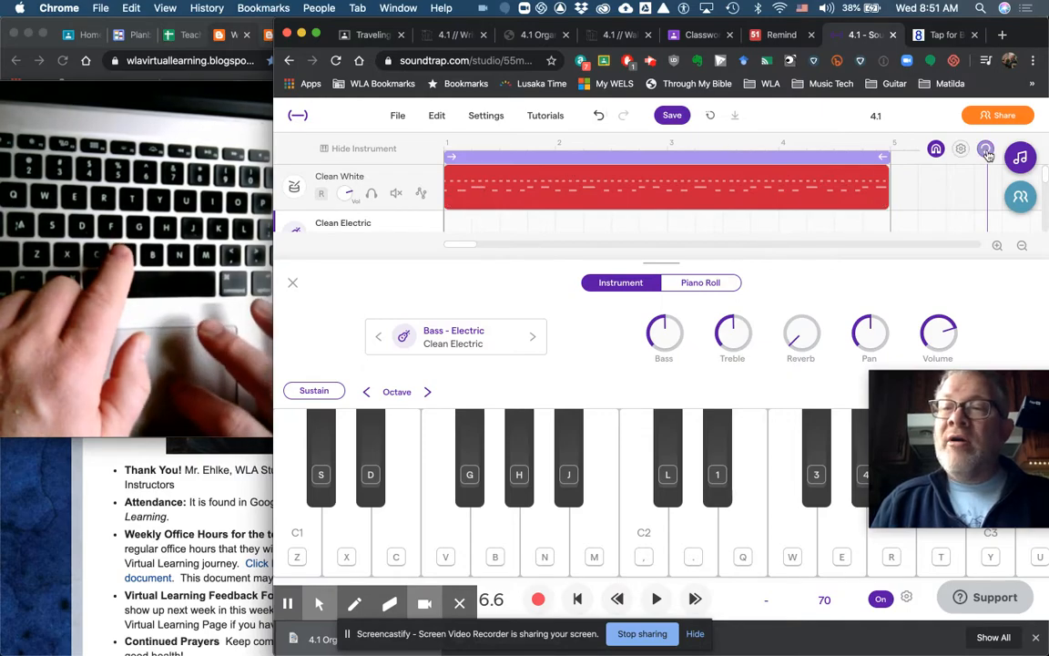
{"action": "scroll", "coordinate": [988, 155], "scroll_direction": "down", "scroll_amount": 4}
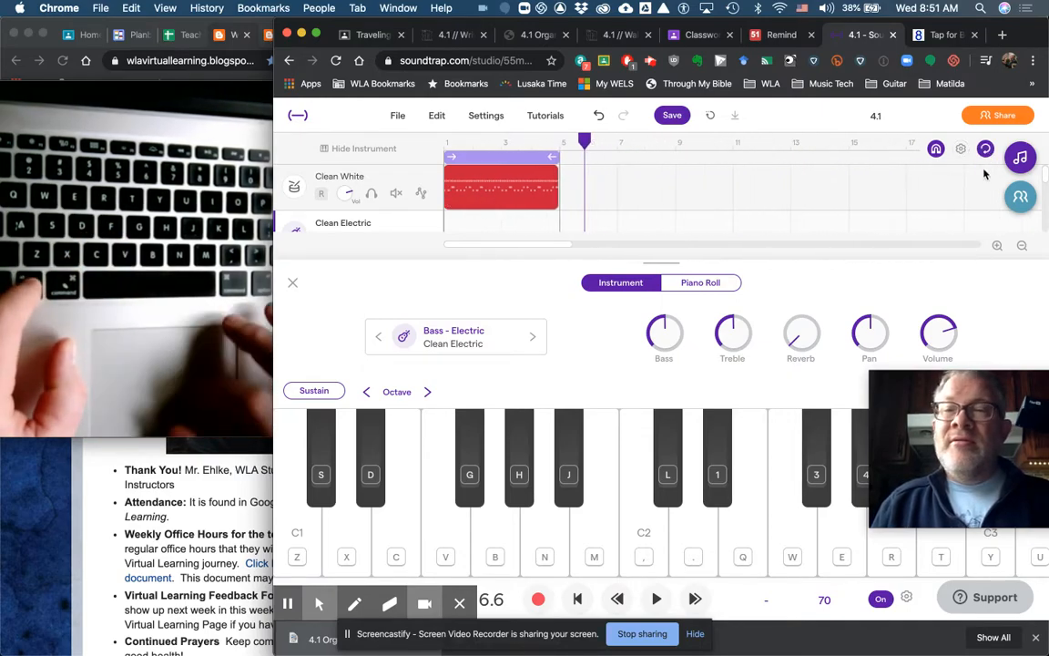
{"action": "scroll", "coordinate": [983, 173], "scroll_direction": "down", "scroll_amount": 5}
{"action": "scroll", "coordinate": [983, 175], "scroll_direction": "up", "scroll_amount": 5}
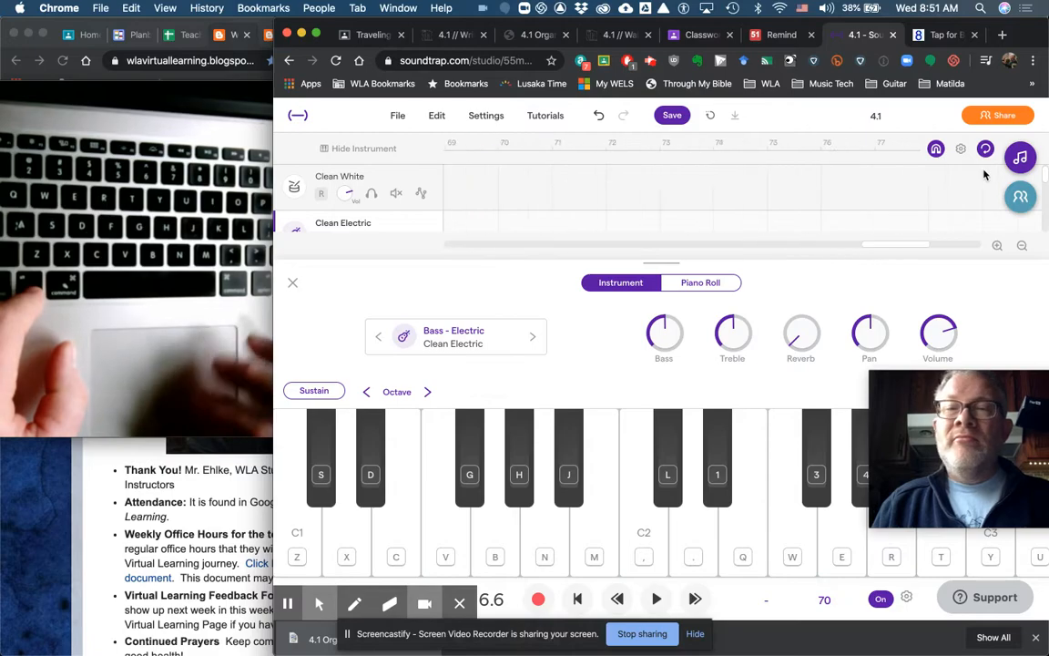
{"action": "scroll", "coordinate": [730, 174], "scroll_direction": "left", "scroll_amount": 5}
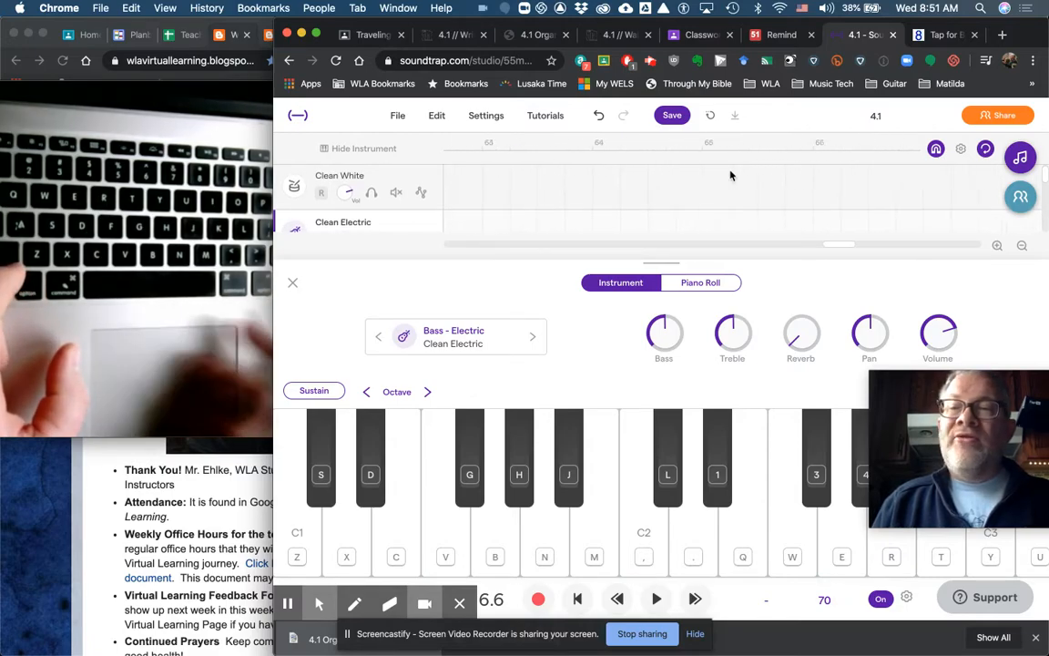
{"action": "scroll", "coordinate": [730, 174], "scroll_direction": "left", "scroll_amount": 2}
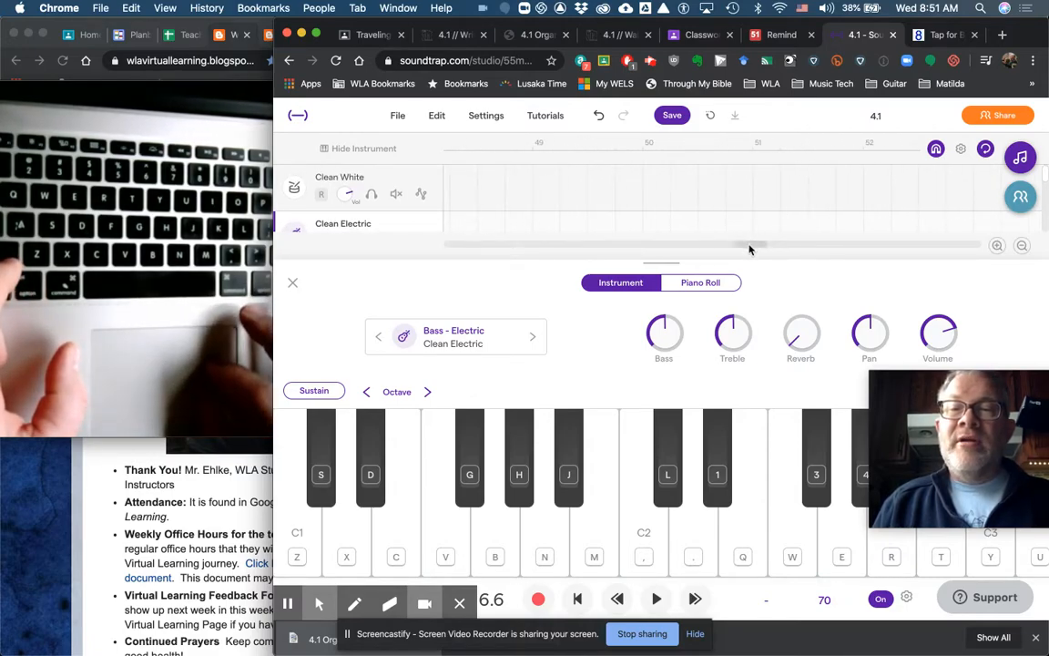
{"action": "left_click_drag", "start_coordinate": [606, 246], "coordinate": [428, 246]}
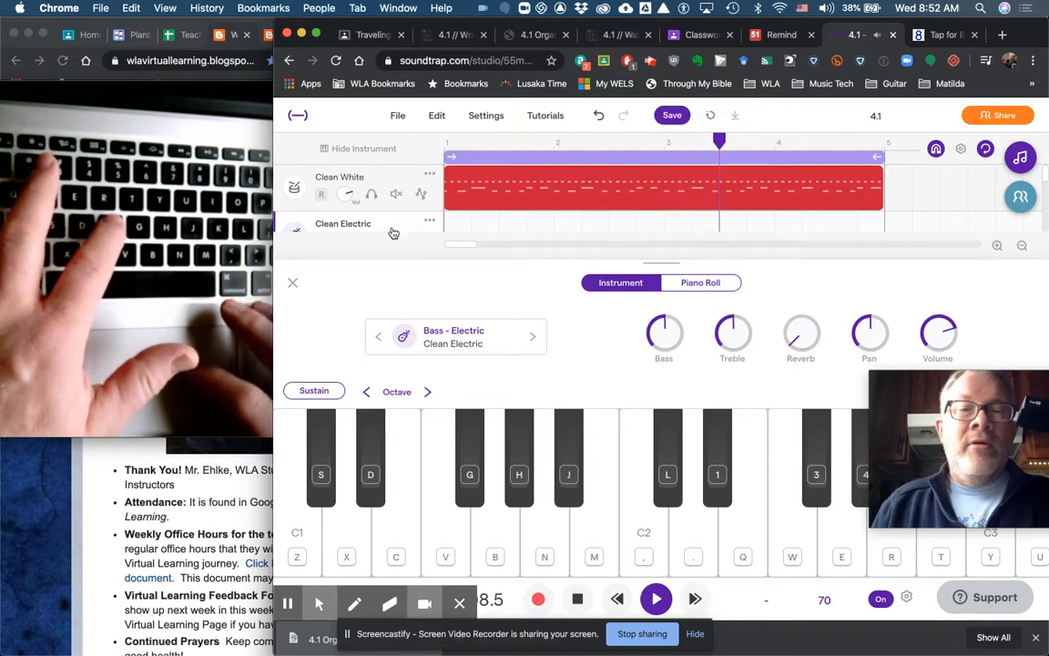
Rehearse the bass rhythm on the low F against the looping drums, then stop playback.
{"action": "key", "text": "v"}
{"action": "key", "text": "v"}
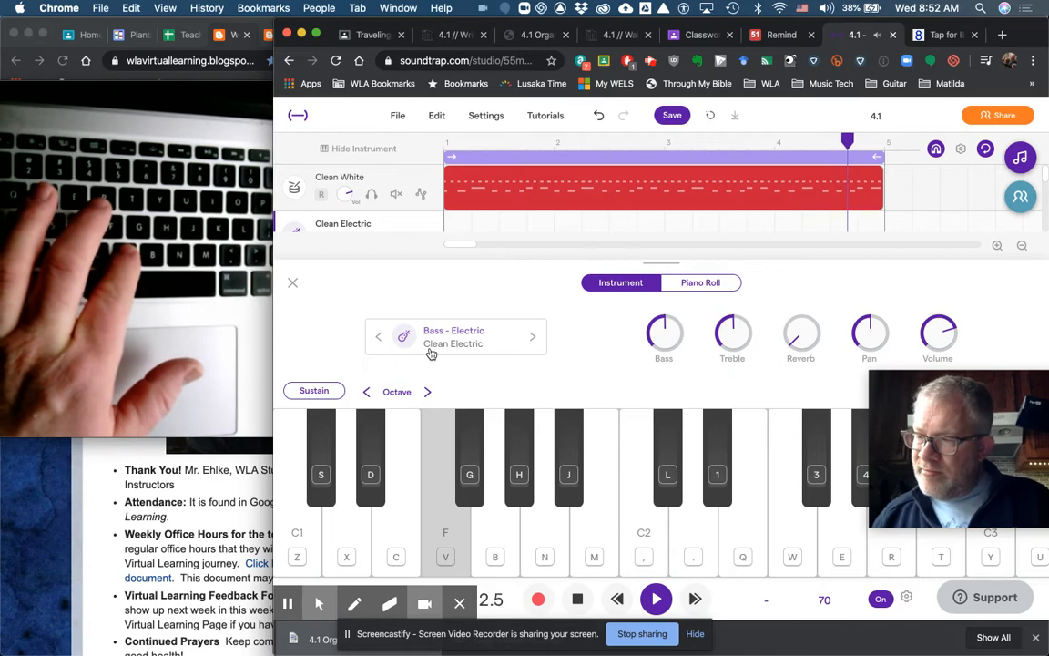
{"action": "key", "text": "v"}
{"action": "key", "text": "v"}
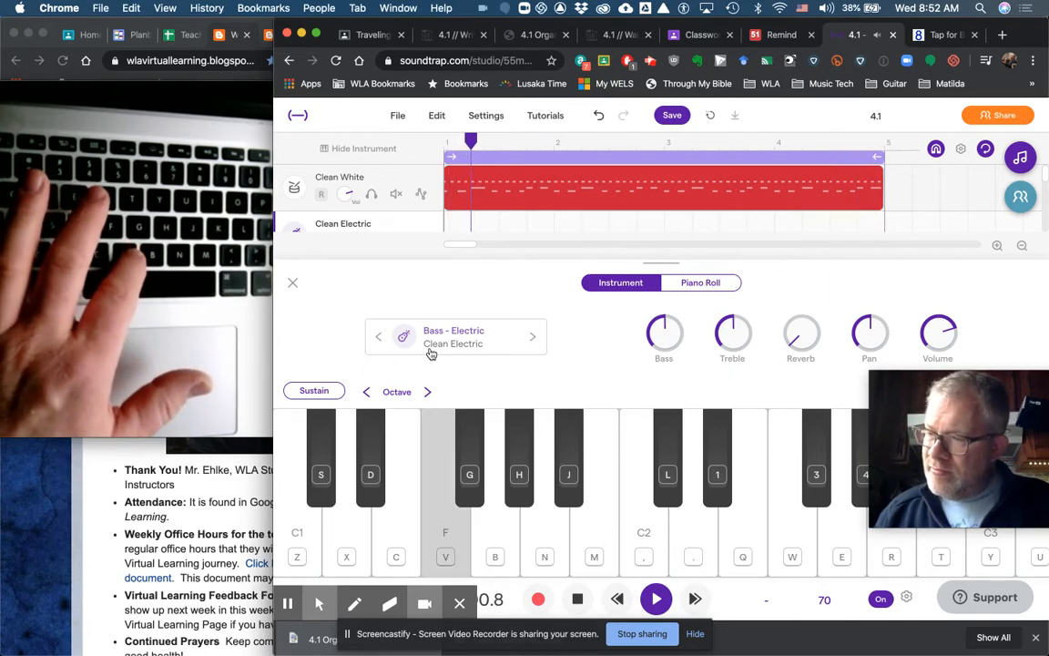
{"action": "key", "text": "v"}
{"action": "key", "text": "v"}
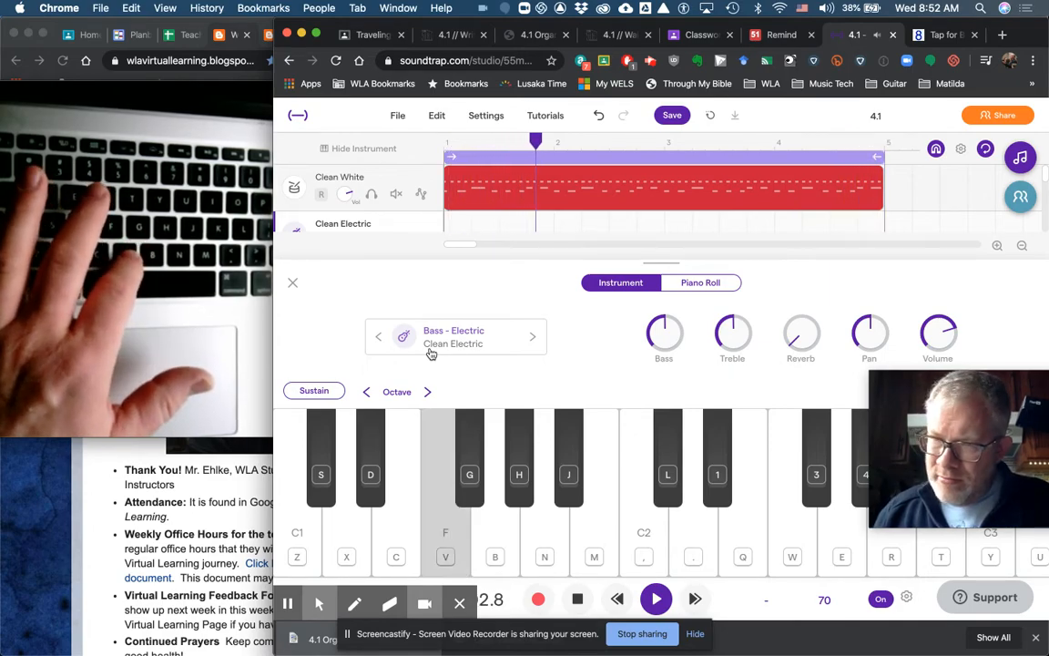
{"action": "key", "text": "v"}
{"action": "key", "text": "v"}
{"action": "key", "text": "v"}
{"action": "key", "text": "v"}
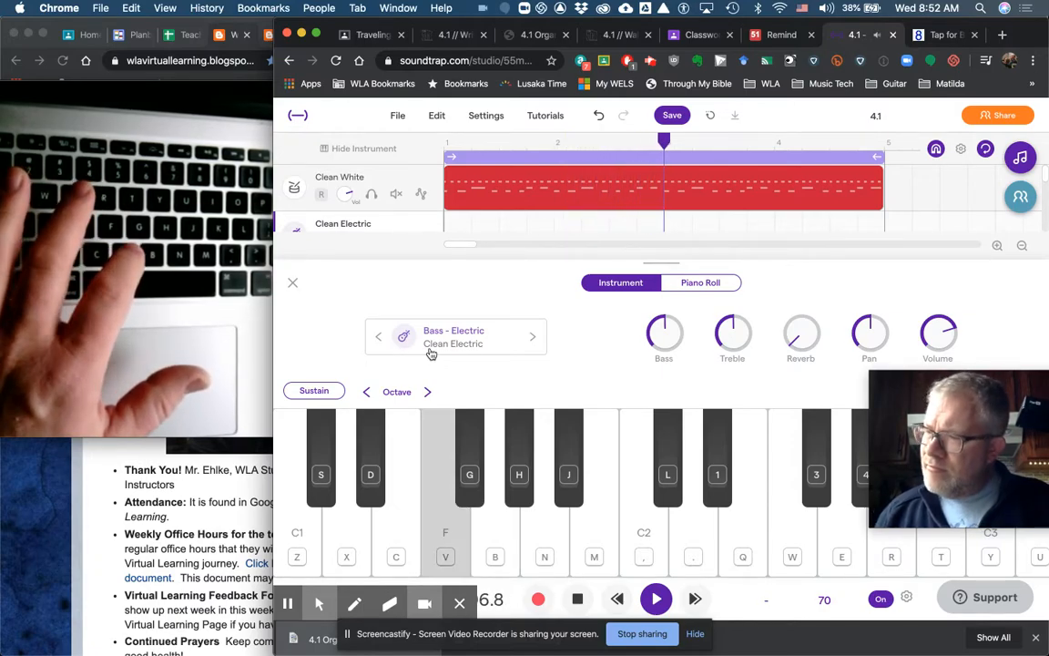
{"action": "key", "text": "v"}
{"action": "key", "text": "v"}
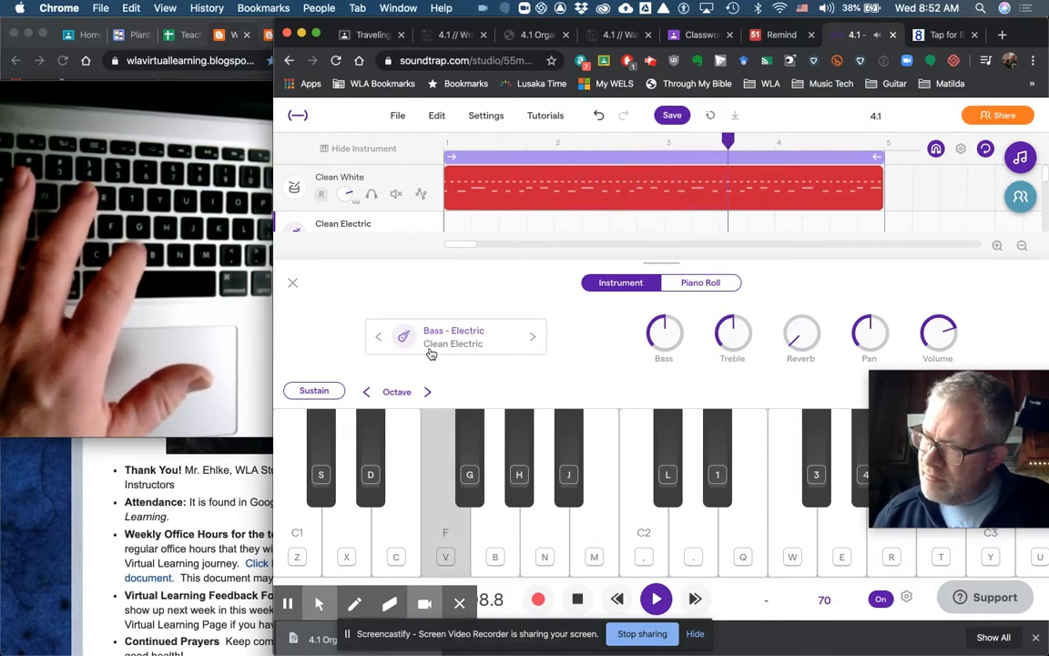
{"action": "key", "text": "v"}
{"action": "key", "text": "v"}
{"action": "key", "text": "v"}
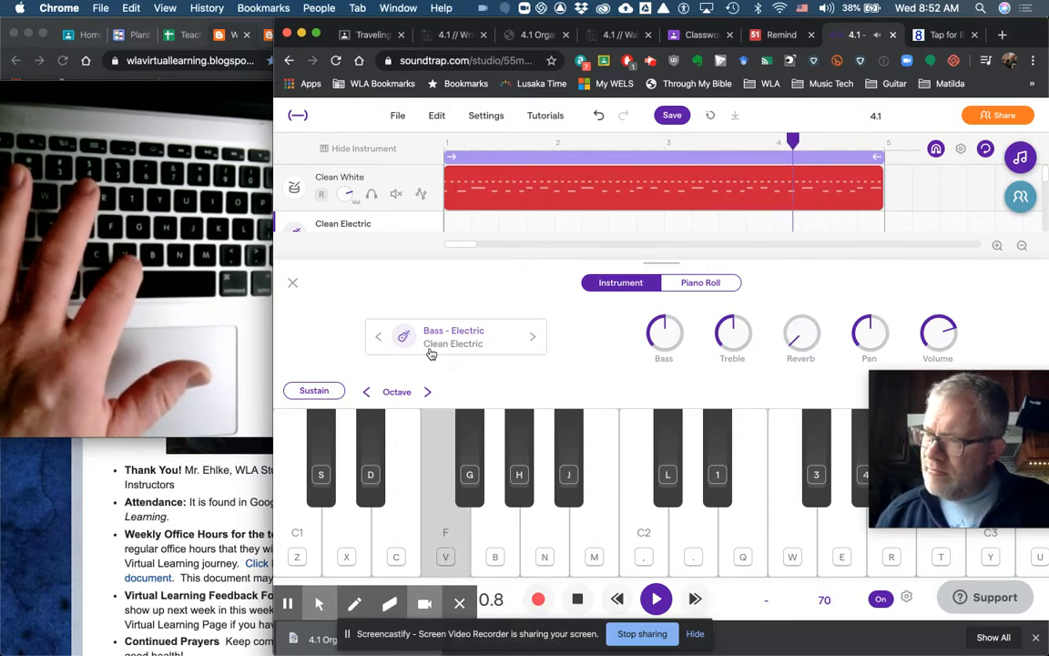
{"action": "key", "text": "v"}
{"action": "key", "text": "v"}
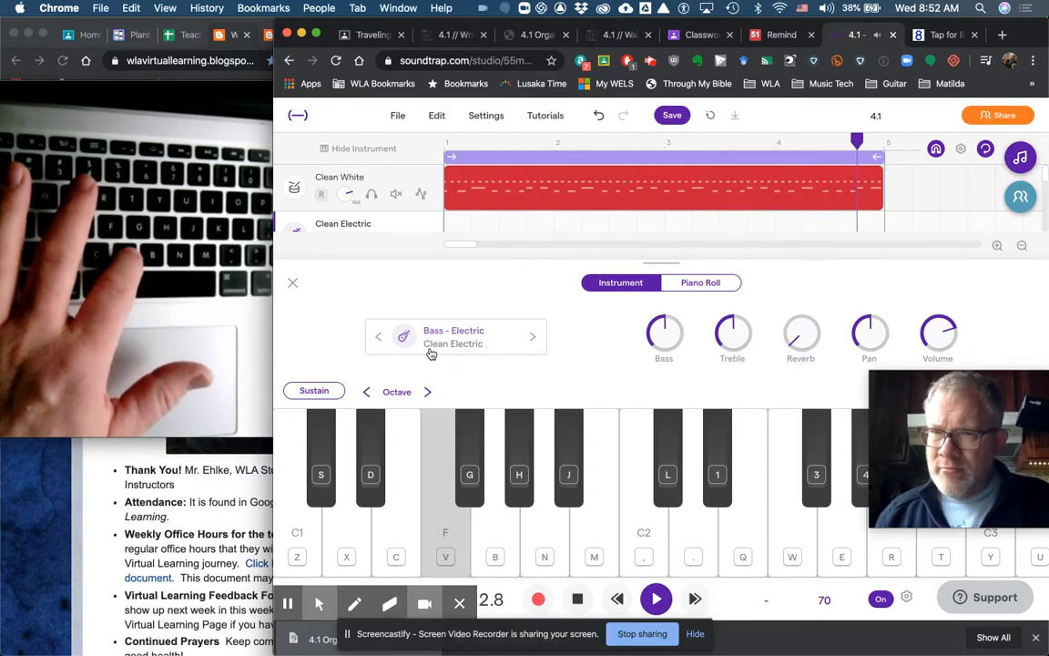
{"action": "key", "text": "space"}
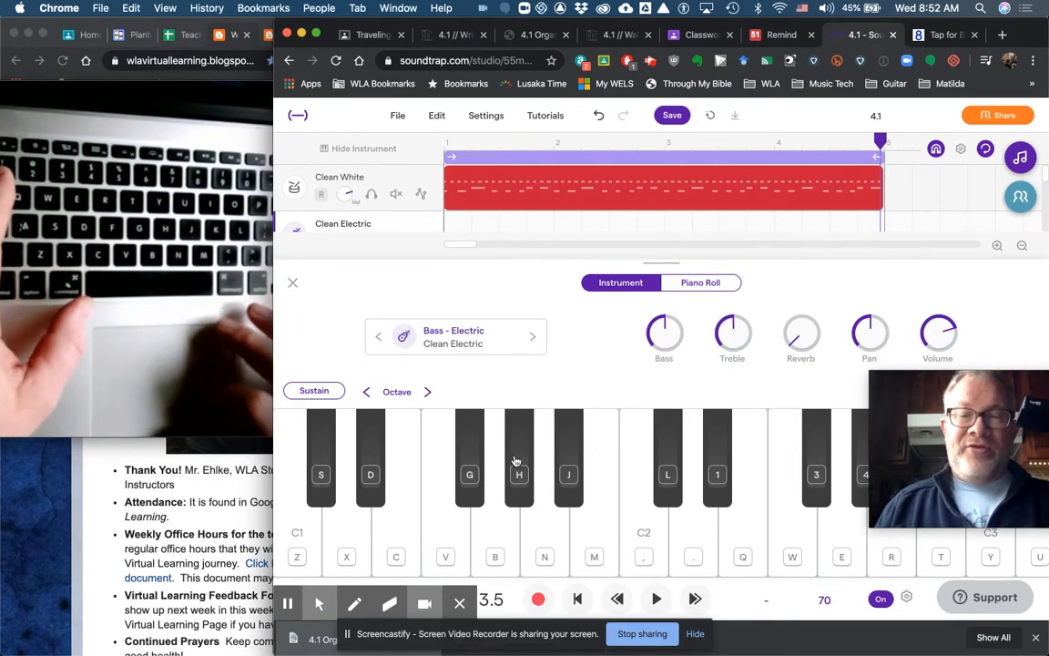
Record a four-bar bass line on the low F from the start of the Clean Electric track.
{"action": "left_click", "coordinate": [583, 600]}
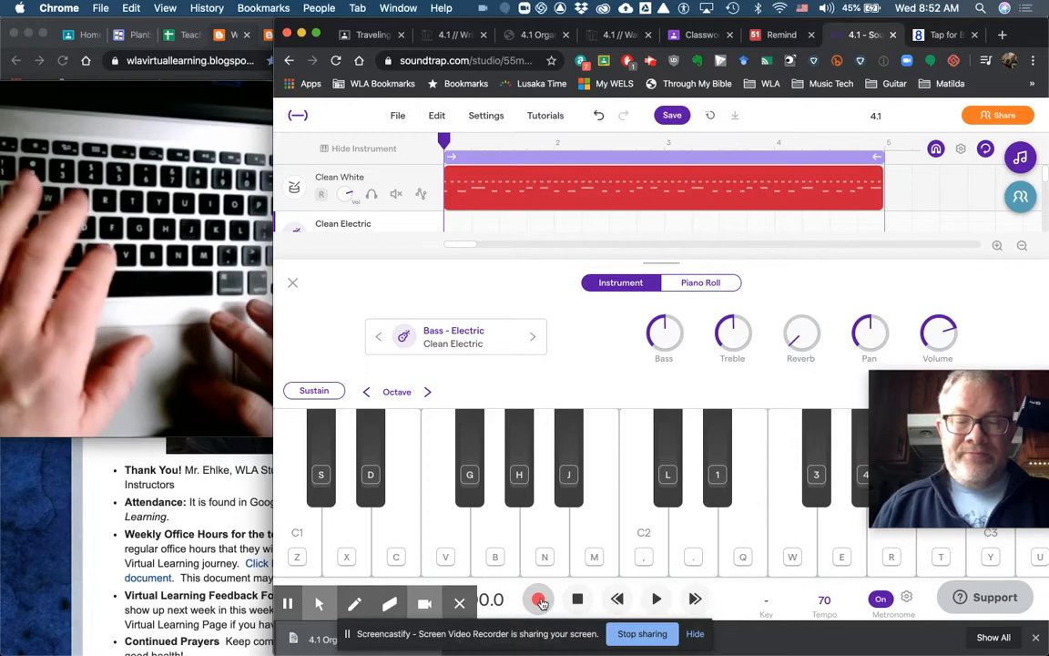
{"action": "left_click", "coordinate": [539, 600]}
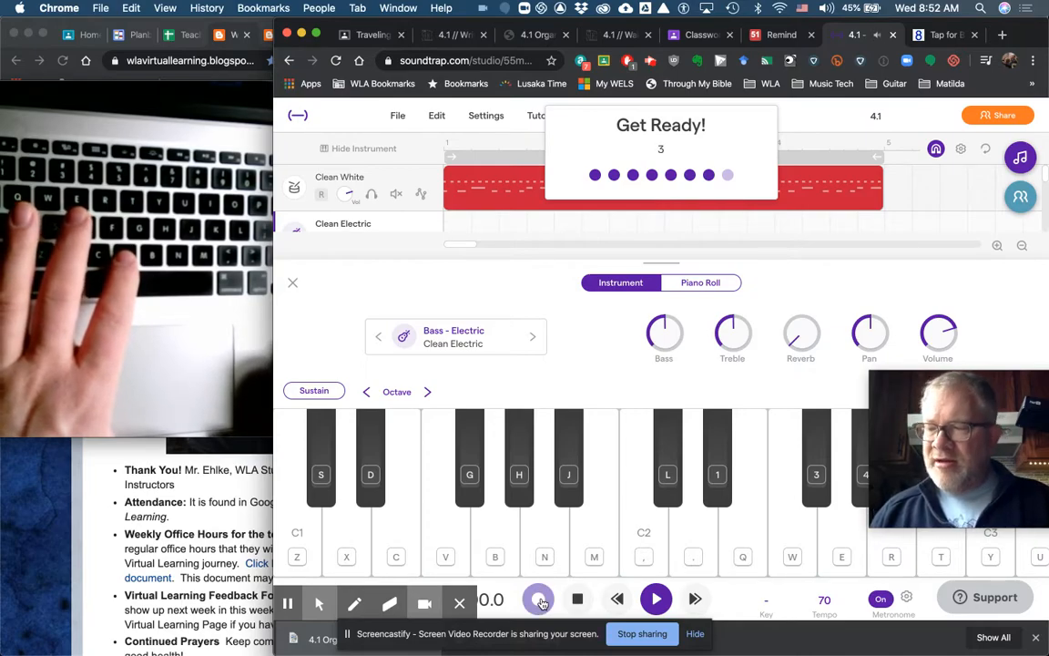
{"action": "key", "text": "v"}
{"action": "key", "text": "v"}
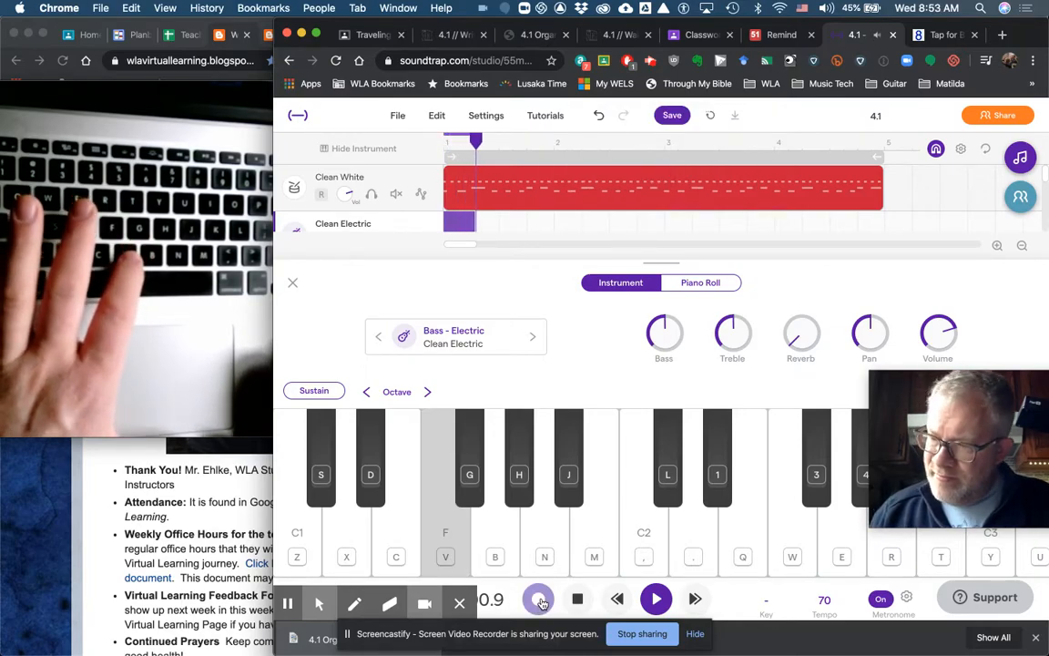
{"action": "key", "text": "v"}
{"action": "key", "text": "v"}
{"action": "key", "text": "v"}
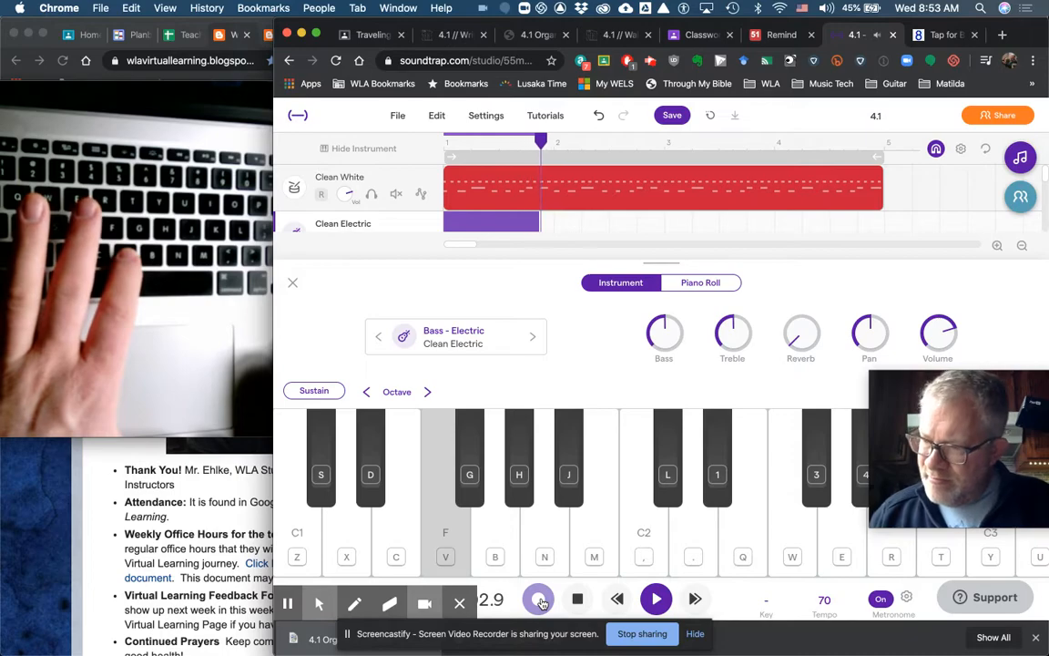
{"action": "key", "text": "v"}
{"action": "key", "text": "v"}
{"action": "key", "text": "v"}
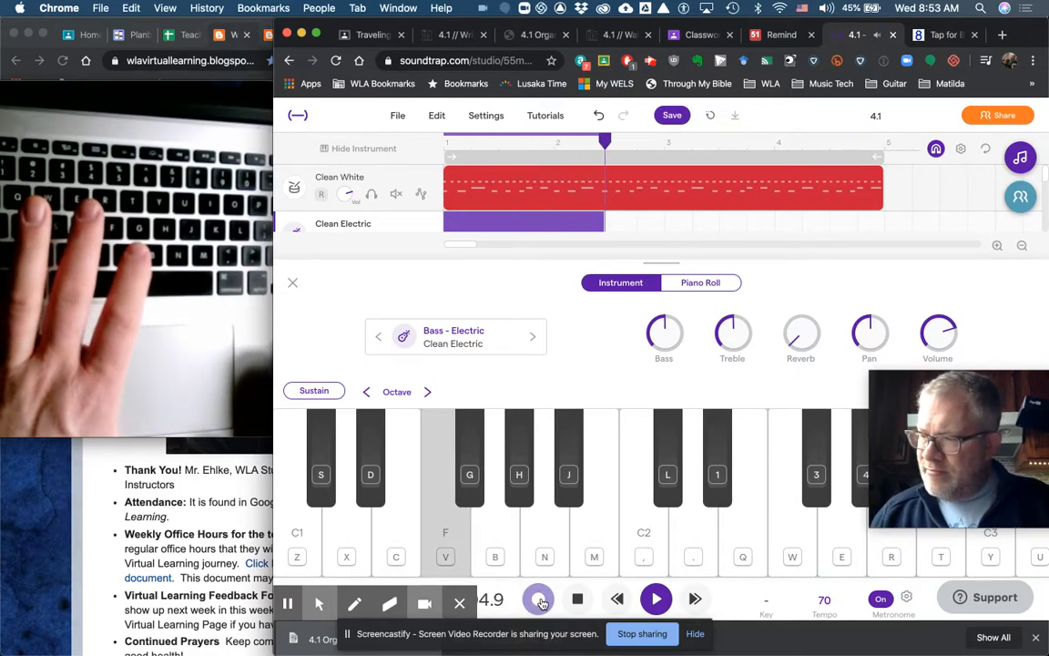
{"action": "key", "text": "v"}
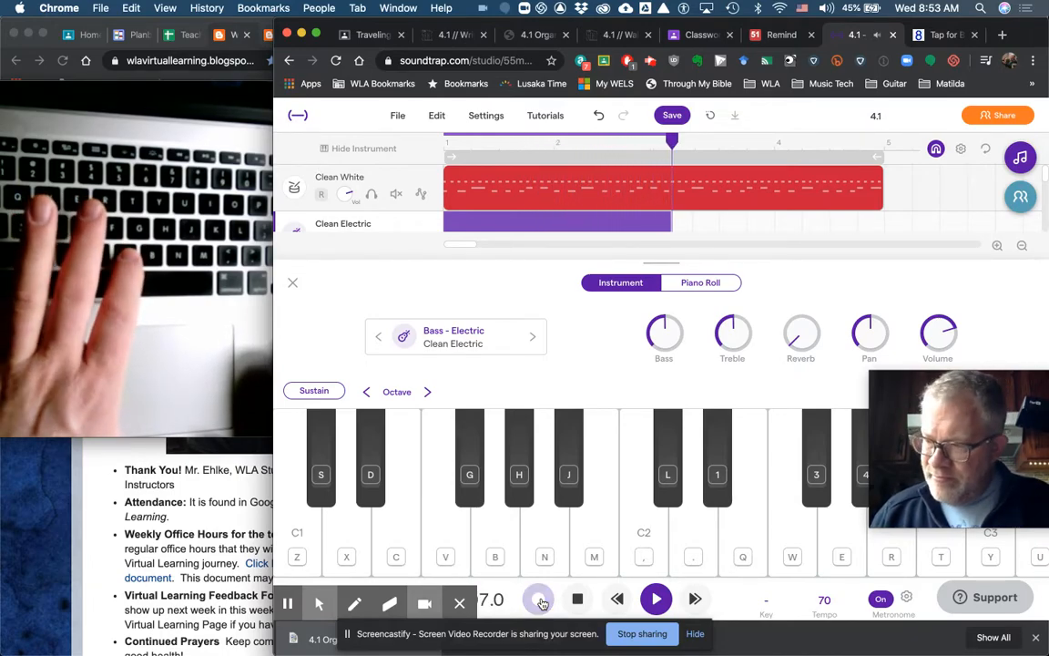
{"action": "key", "text": "v"}
{"action": "key", "text": "v"}
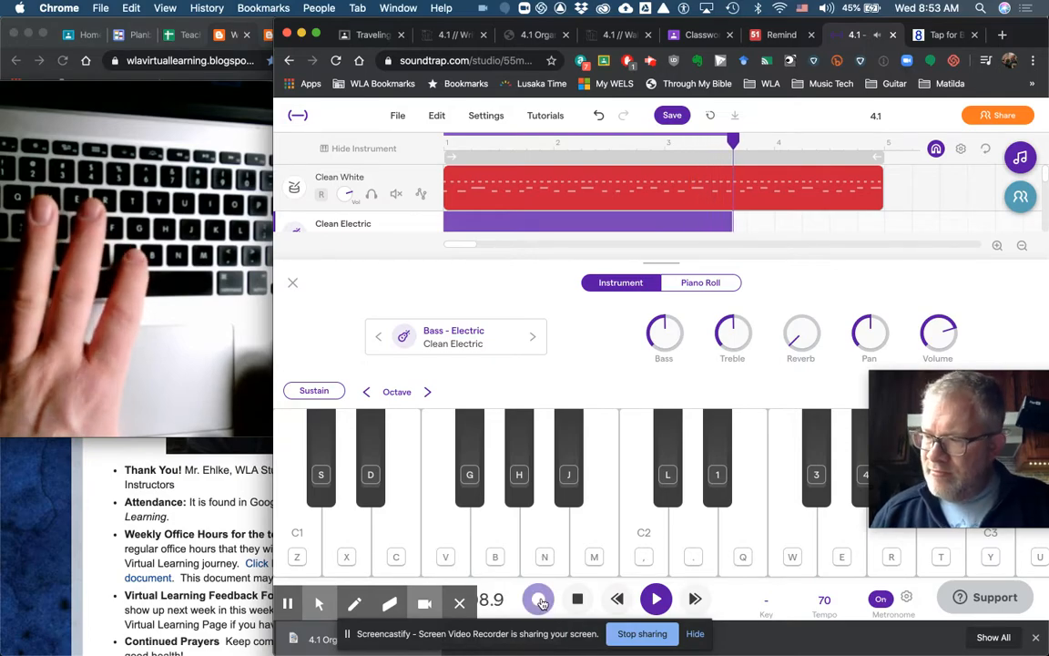
{"action": "key", "text": "v"}
{"action": "key", "text": "v"}
{"action": "key", "text": "v"}
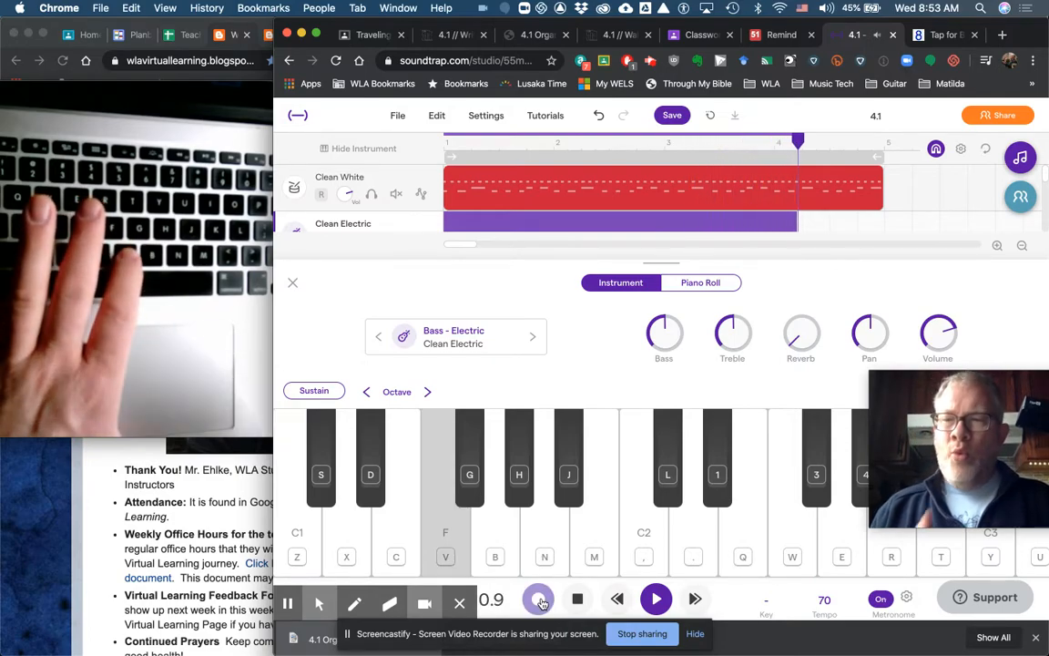
{"action": "key", "text": "v"}
{"action": "key", "text": "v"}
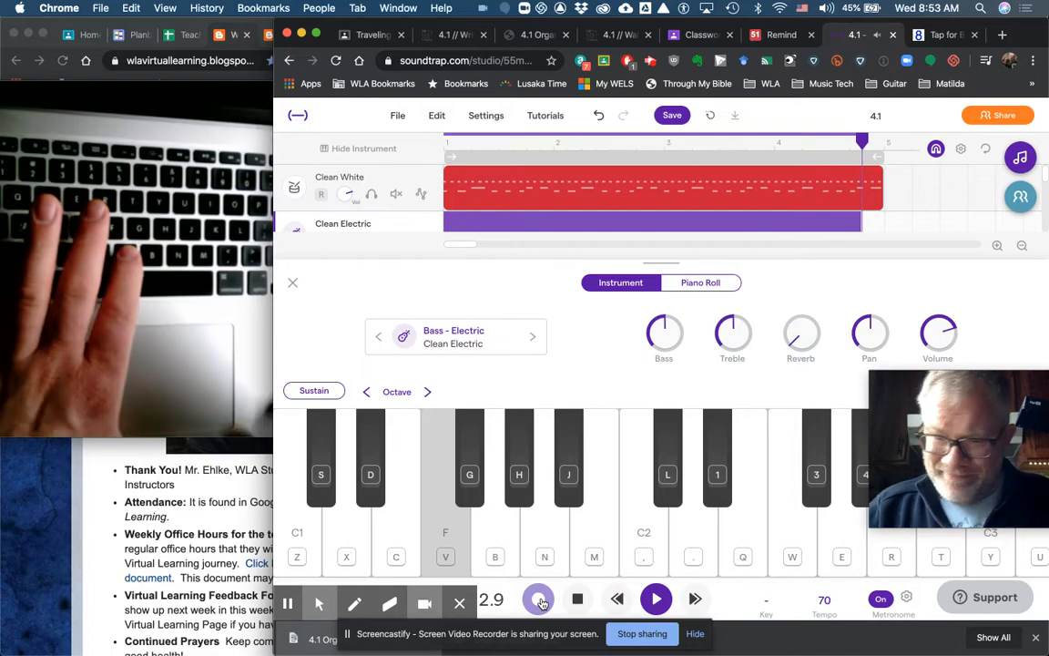
{"action": "left_click", "coordinate": [539, 600]}
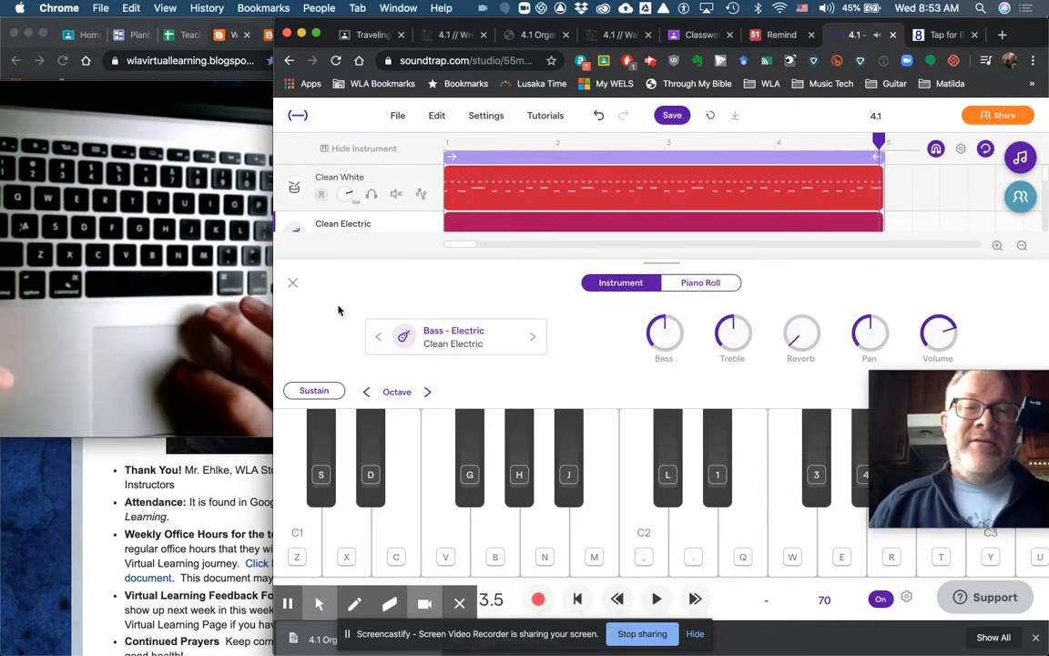
Open the bass recording in the piano roll, select all notes in bar 2 and undo the trial edits.
{"action": "left_click", "coordinate": [698, 283]}
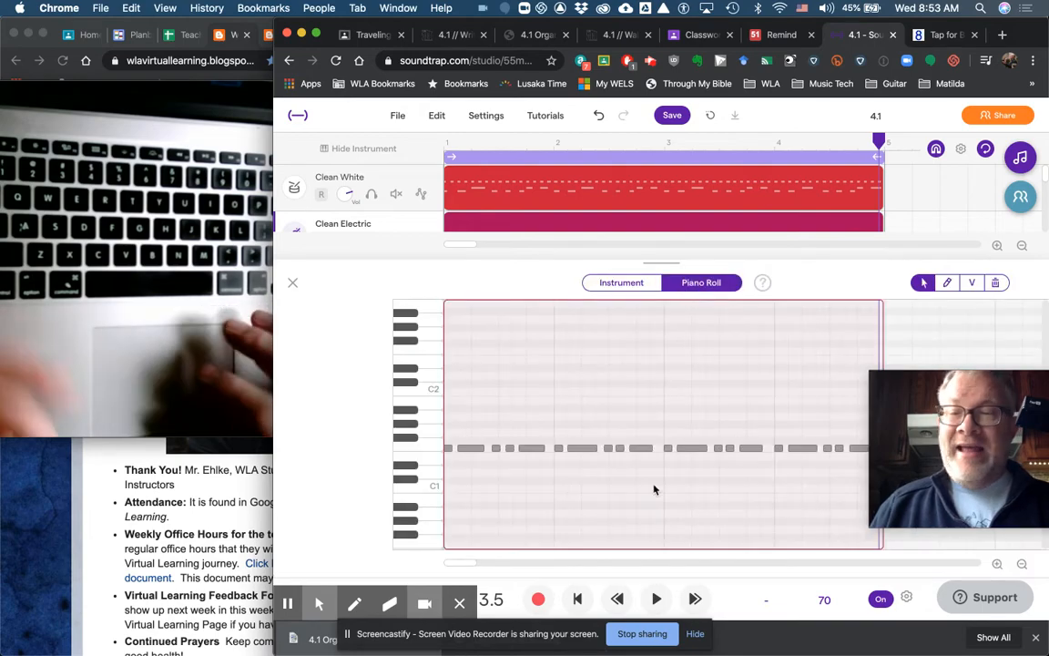
{"action": "left_click_drag", "start_coordinate": [977, 417], "coordinate": [1000, 426]}
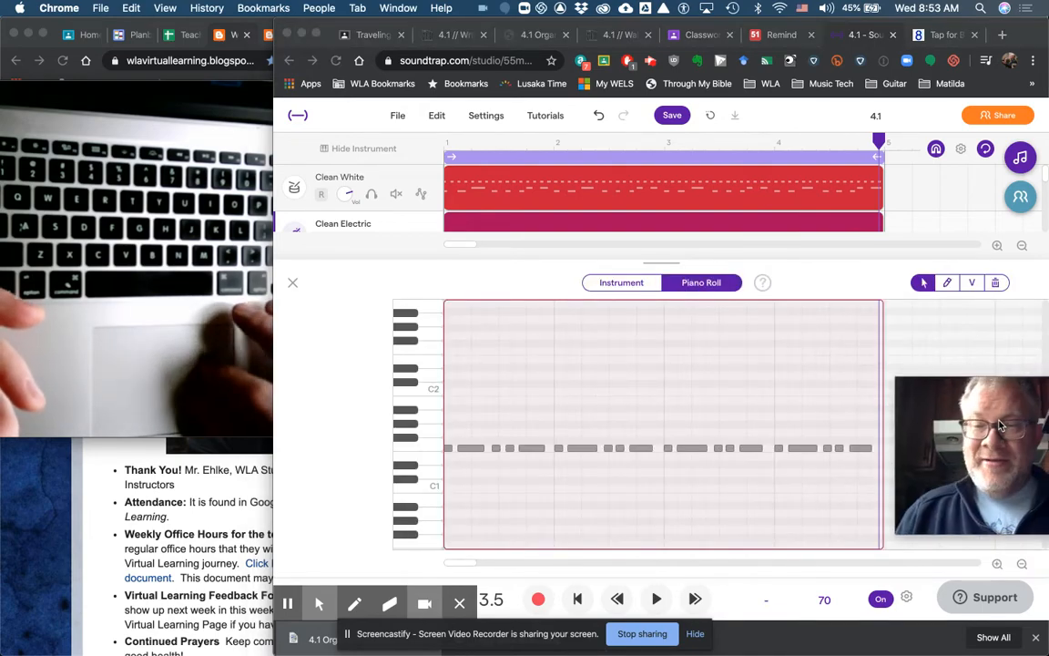
{"action": "left_click", "coordinate": [559, 438]}
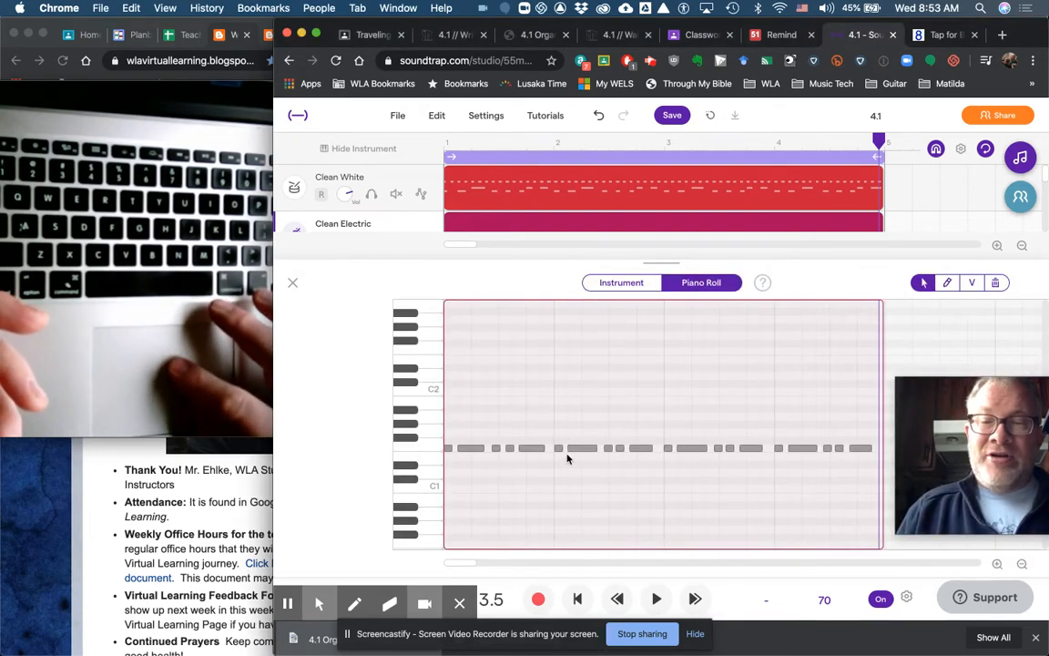
{"action": "left_click", "coordinate": [623, 475]}
{"action": "left_click_drag", "start_coordinate": [562, 442], "coordinate": [632, 441]}
{"action": "key", "text": "super+z"}
{"action": "key", "text": "super+z"}
{"action": "key", "text": "super+z"}
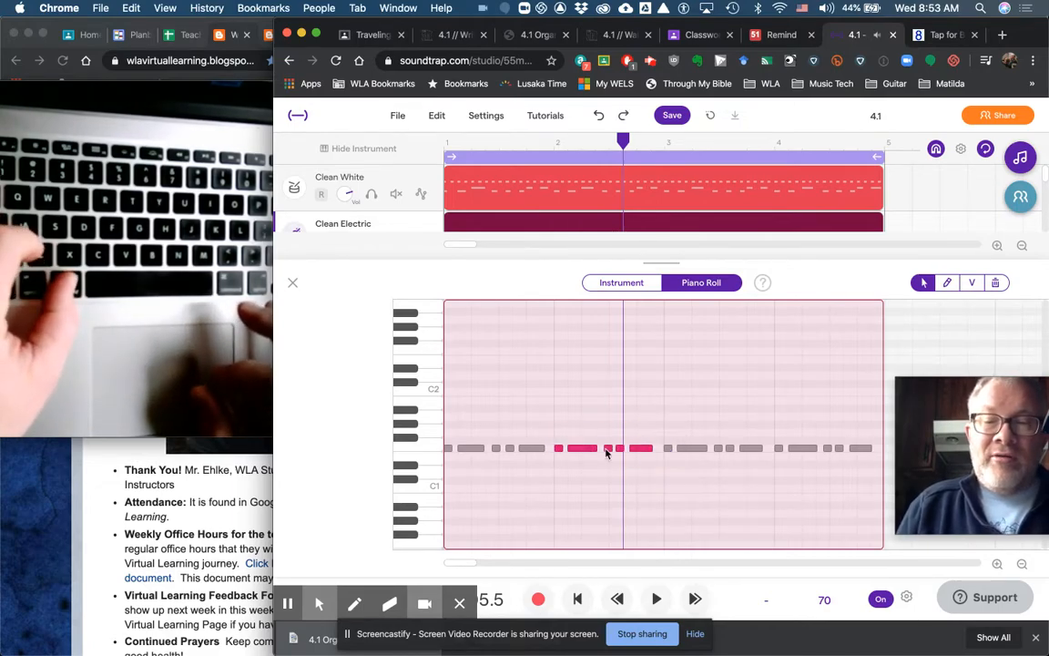
Raise the selected bar 2 bass notes by two semitones, from F to G.
{"action": "scroll", "coordinate": [576, 464], "scroll_direction": "down", "scroll_amount": 8}
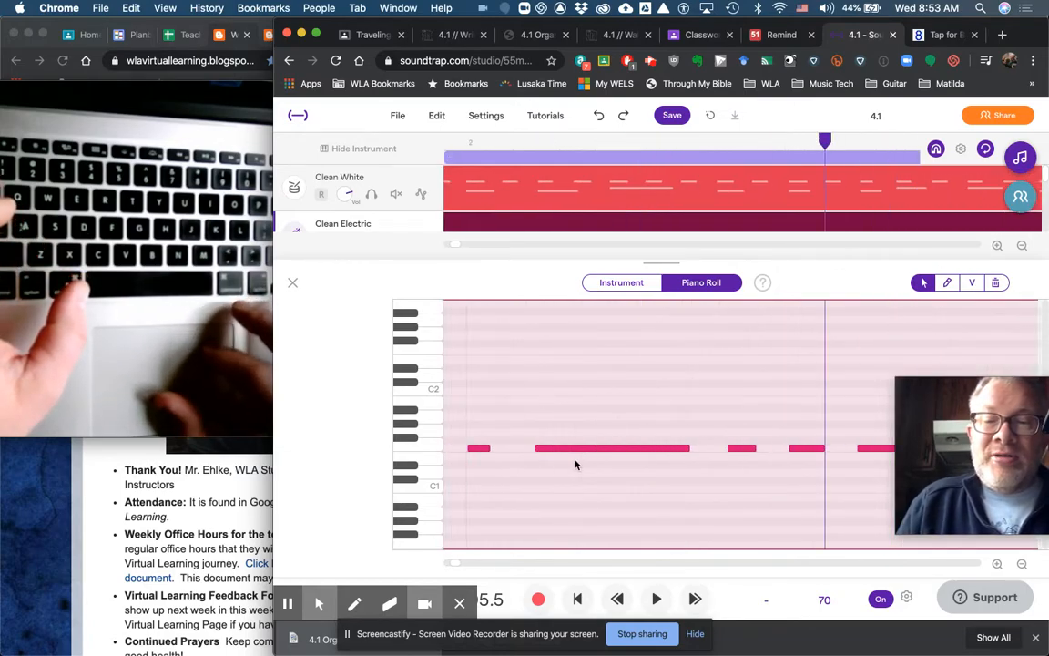
{"action": "left_click_drag", "start_coordinate": [578, 450], "coordinate": [577, 440]}
{"action": "scroll", "coordinate": [619, 457], "scroll_direction": "right", "scroll_amount": 5}
{"action": "scroll", "coordinate": [642, 469], "scroll_direction": "right", "scroll_amount": 4}
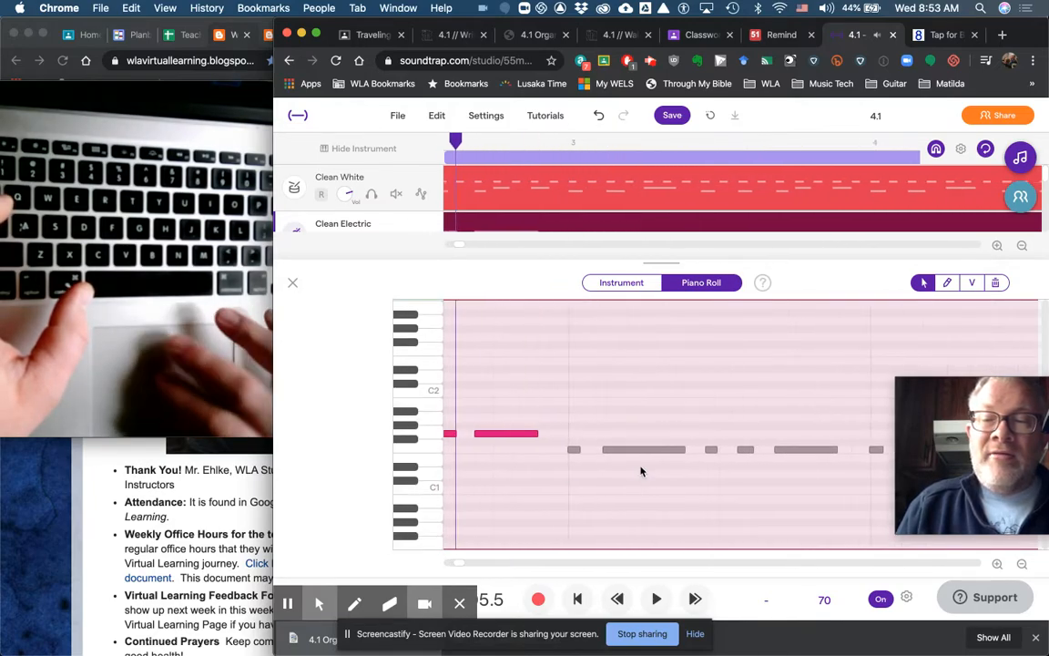
Select all bass notes in bars 3 and 4 and raise them four semitones, from F to A.
{"action": "scroll", "coordinate": [639, 468], "scroll_direction": "down", "scroll_amount": 5}
{"action": "left_click_drag", "start_coordinate": [582, 439], "coordinate": [807, 481]}
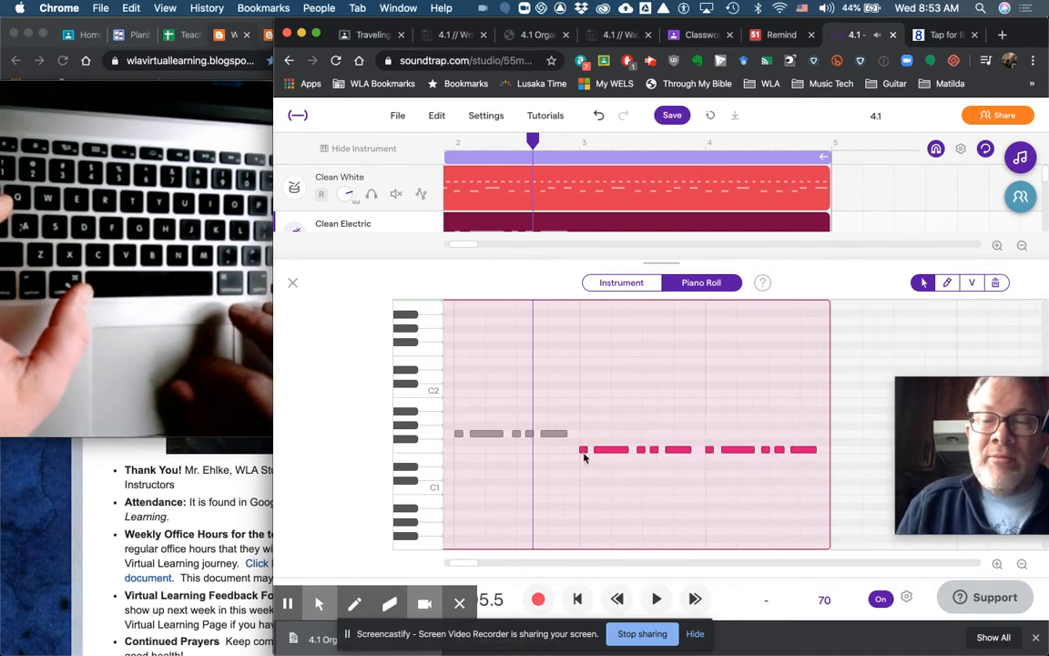
{"action": "scroll", "coordinate": [584, 453], "scroll_direction": "up", "scroll_amount": 3}
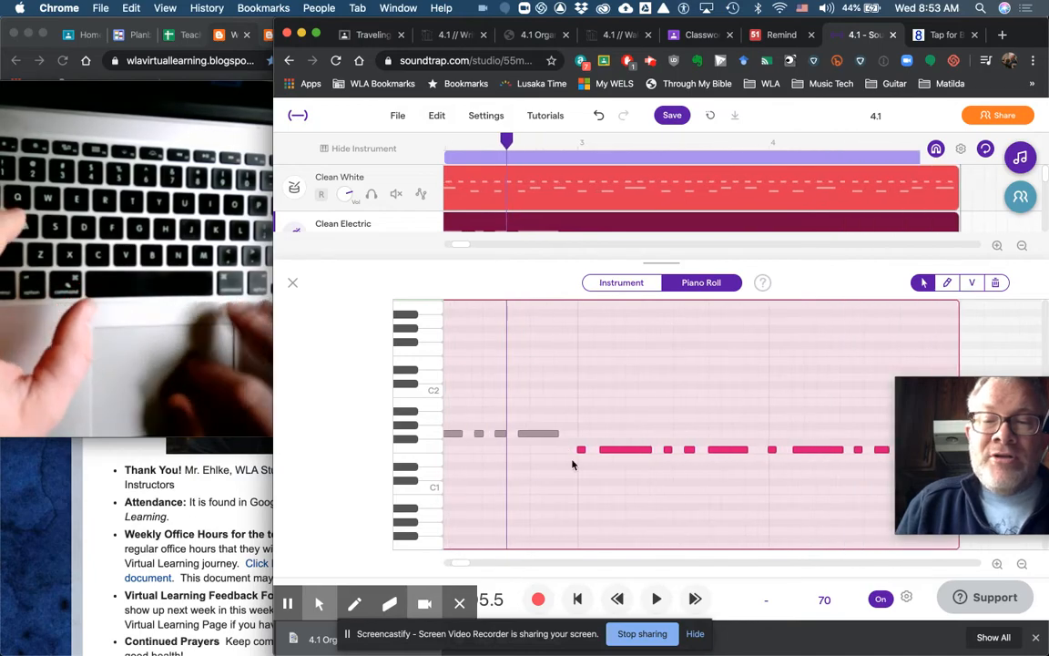
{"action": "left_click_drag", "start_coordinate": [580, 453], "coordinate": [579, 419]}
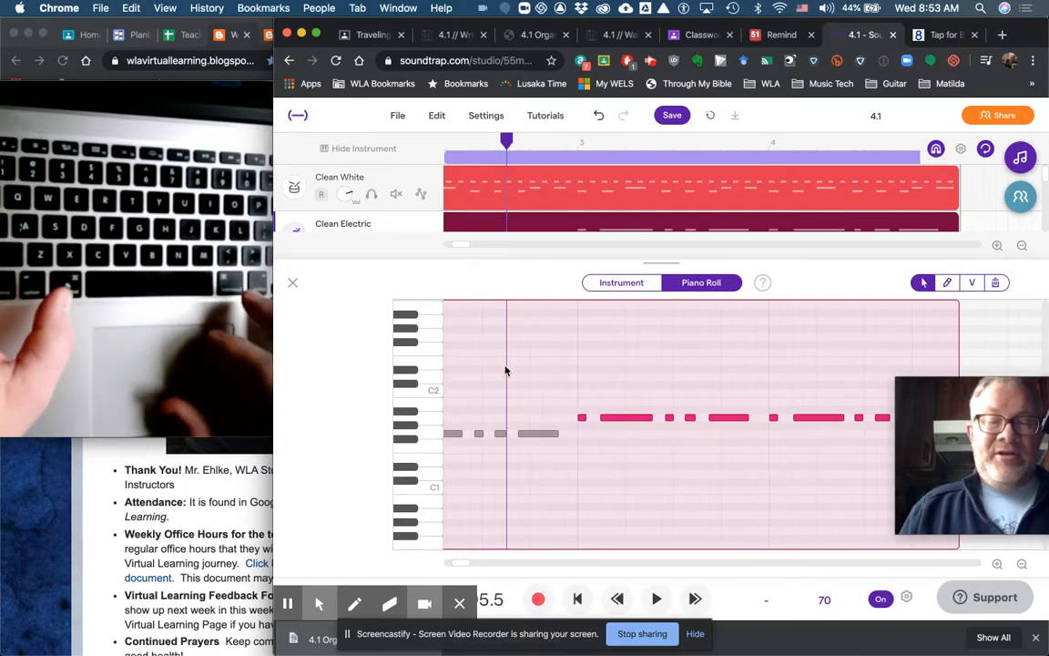
{"action": "scroll", "coordinate": [506, 370], "scroll_direction": "down", "scroll_amount": 5}
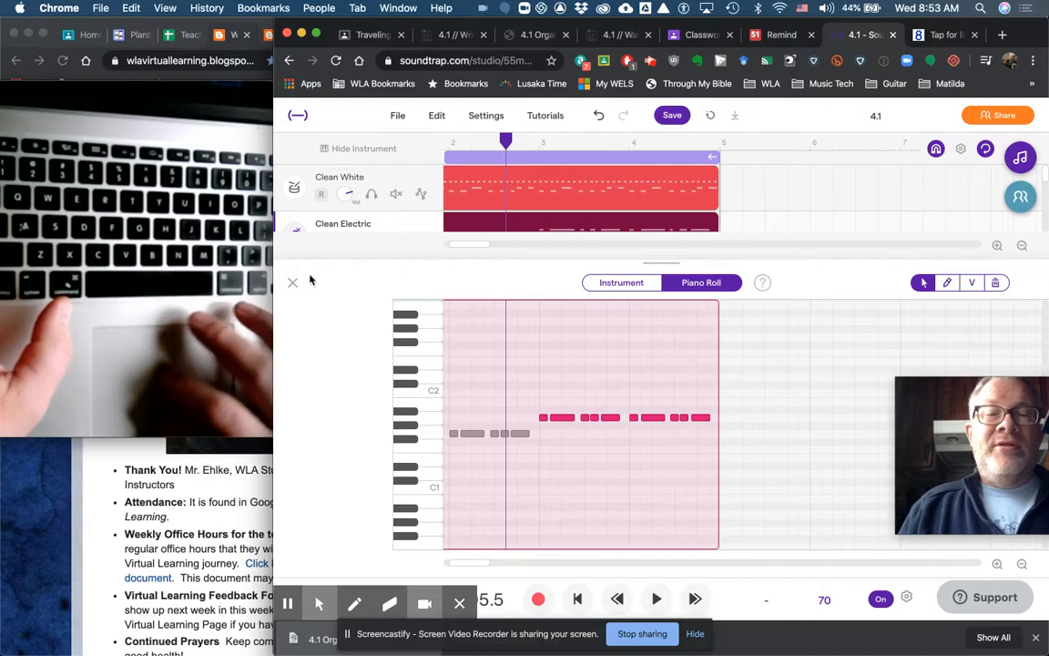
Close the piano roll and quantize the recorded region on the Clean Electric track.
{"action": "left_click", "coordinate": [292, 283]}
{"action": "right_click", "coordinate": [469, 235]}
{"action": "mouse_move", "coordinate": [546, 370]}
{"action": "left_click", "coordinate": [687, 450]}
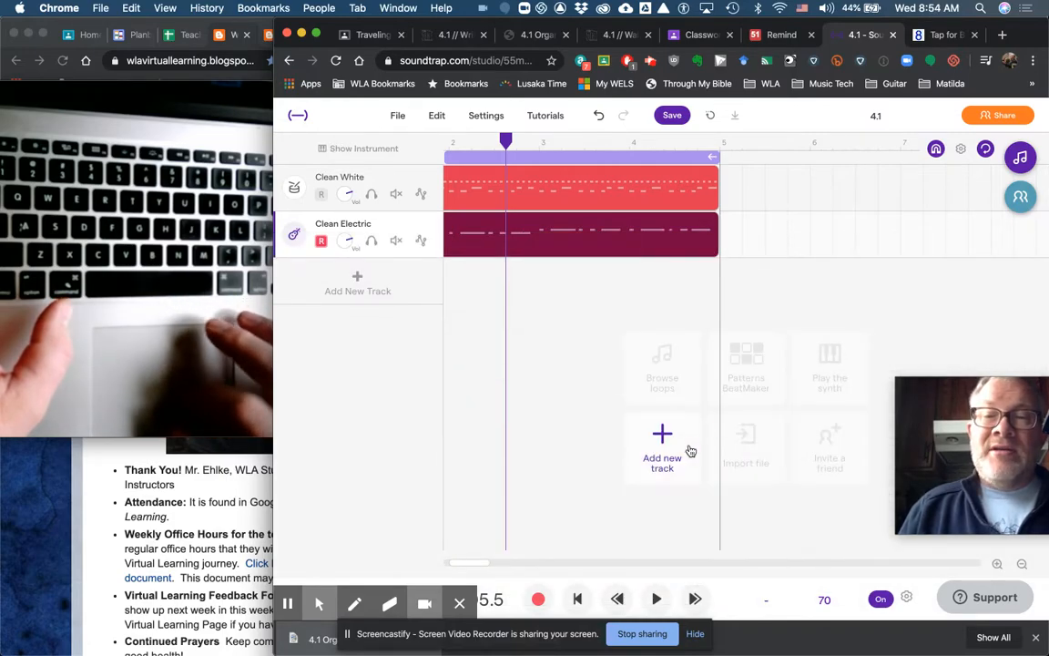
{"action": "right_click", "coordinate": [467, 237]}
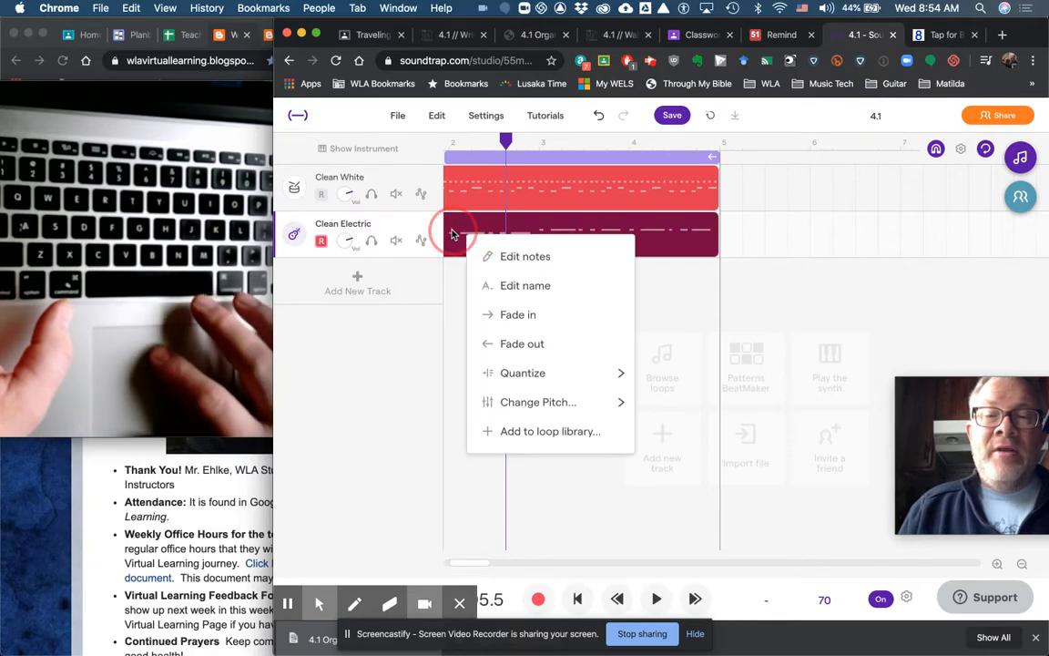
{"action": "left_click", "coordinate": [453, 234]}
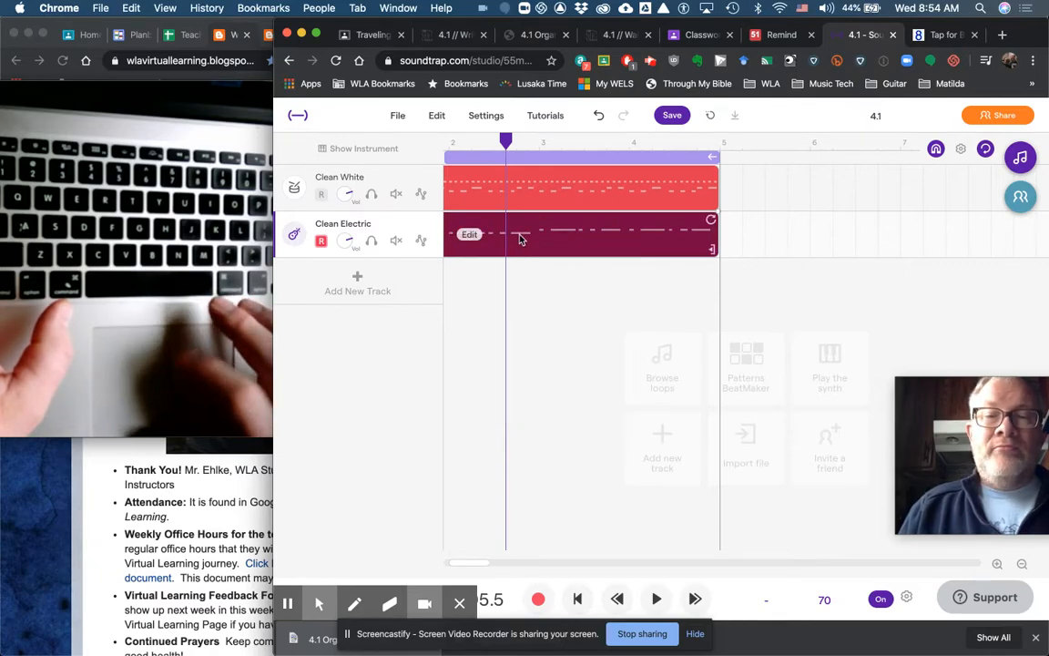
Reopen the bass region's notes for editing and raise the fourth note of bar 1 by an octave, from F1 to F2.
{"action": "right_click", "coordinate": [450, 239]}
{"action": "left_click", "coordinate": [478, 253]}
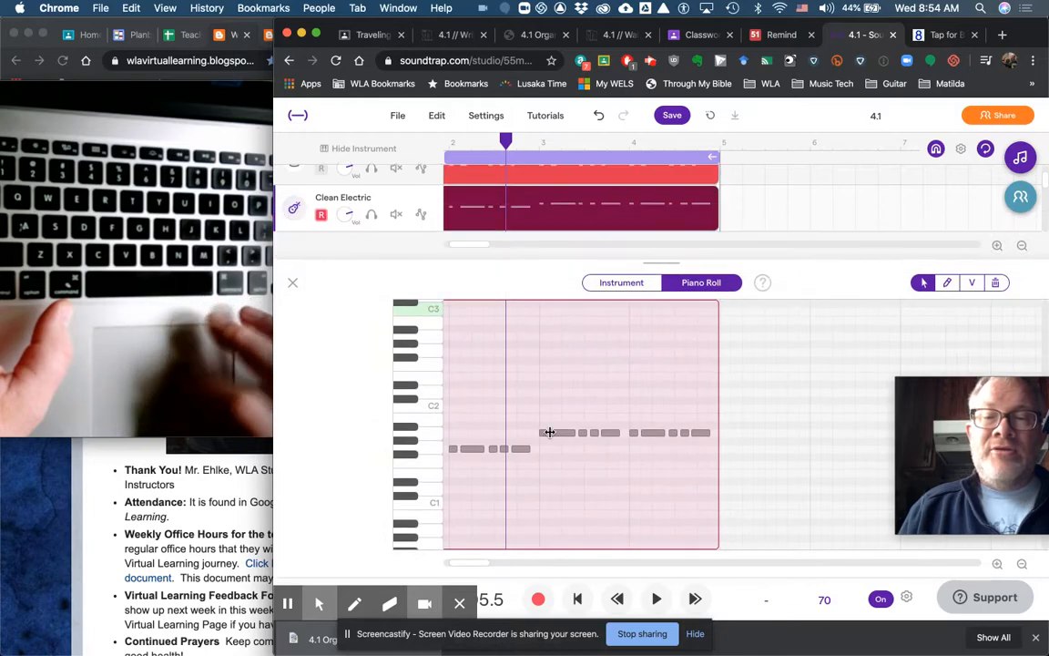
{"action": "scroll", "coordinate": [529, 481], "scroll_direction": "up", "scroll_amount": 5}
{"action": "scroll", "coordinate": [529, 481], "scroll_direction": "left", "scroll_amount": 5}
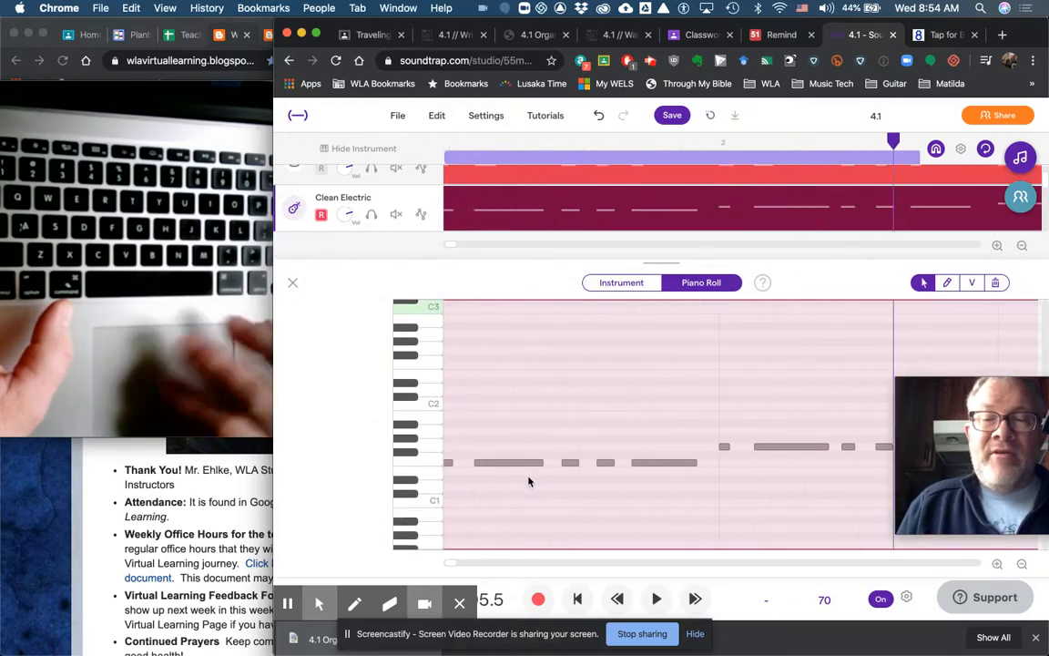
{"action": "left_click", "coordinate": [455, 461]}
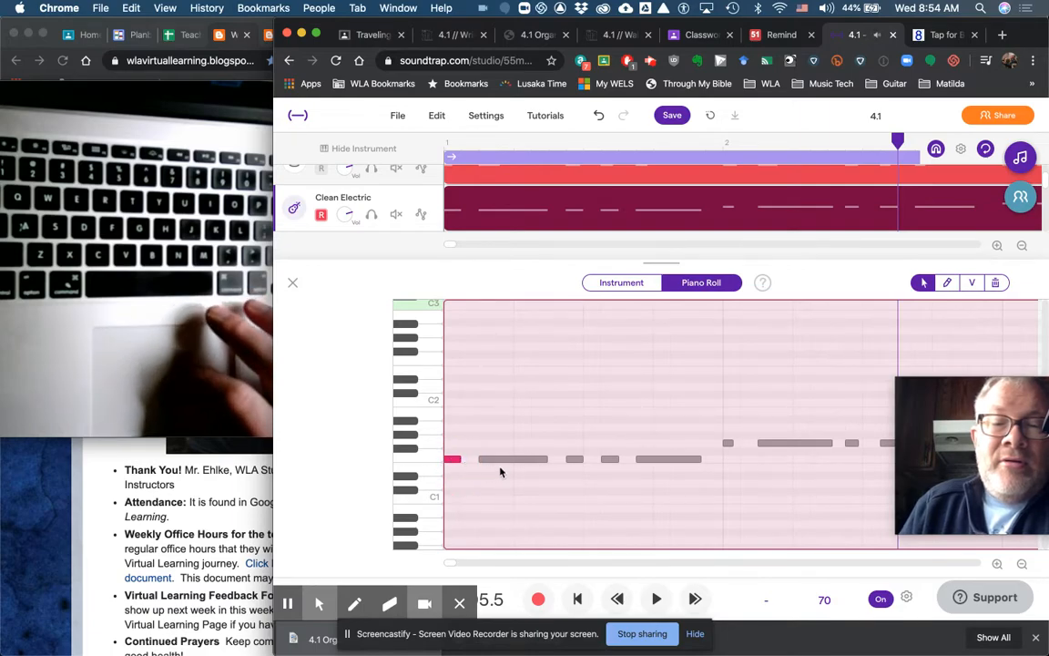
{"action": "left_click", "coordinate": [545, 459]}
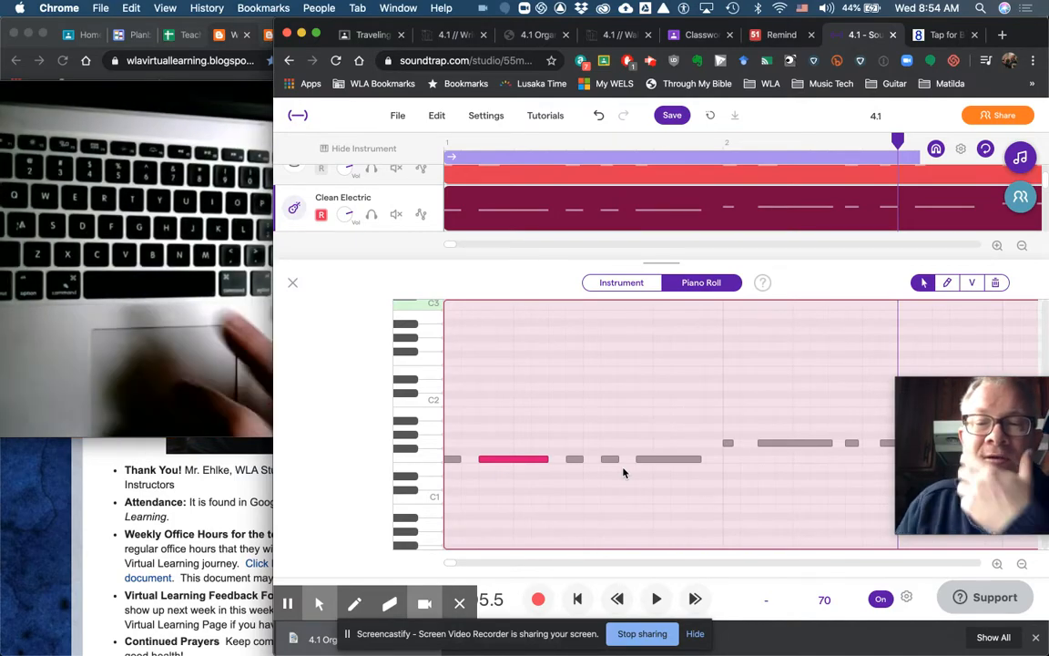
{"action": "scroll", "coordinate": [604, 485], "scroll_direction": "down", "scroll_amount": 1}
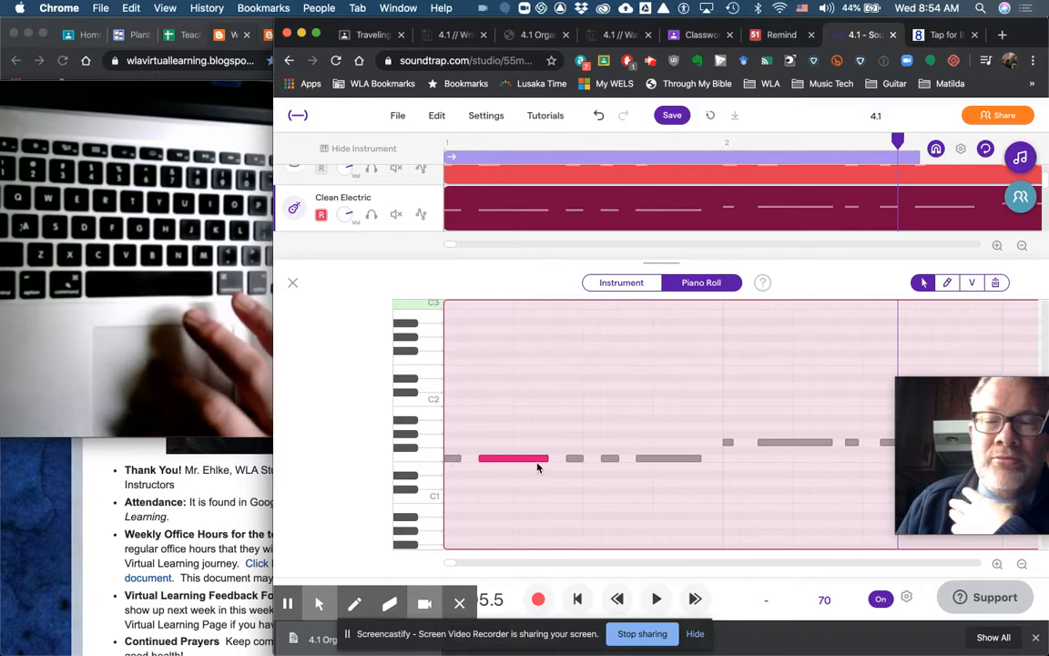
{"action": "left_click", "coordinate": [610, 460]}
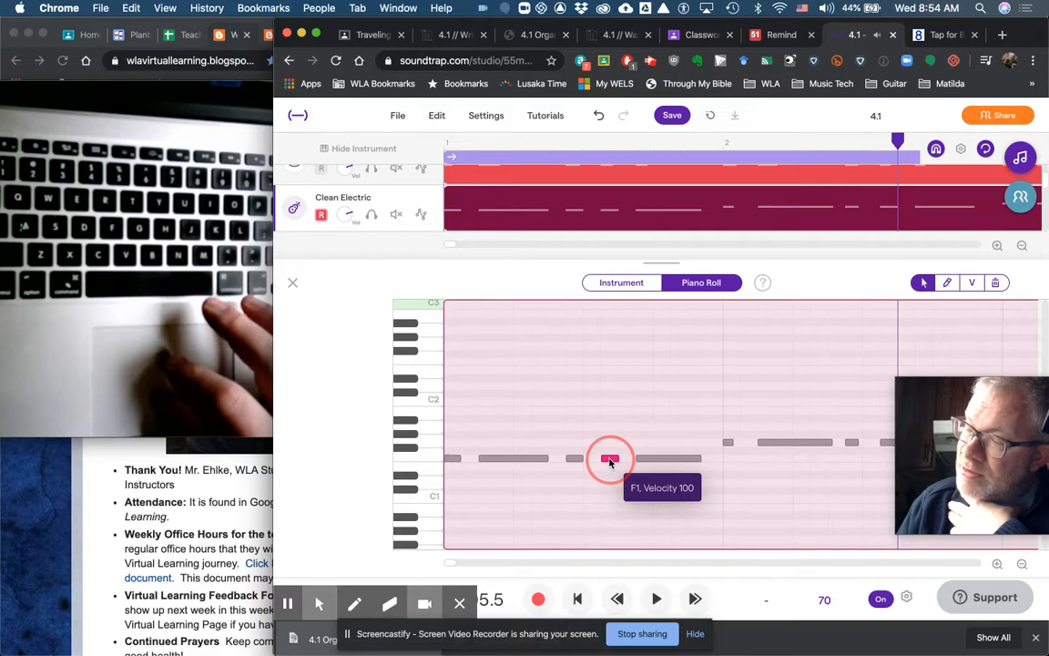
{"action": "left_click_drag", "start_coordinate": [611, 460], "coordinate": [609, 365]}
Lengthen the third and fourth notes of bar 1 up to the note that follows each, and slightly extend the bar's last note.
{"action": "left_click", "coordinate": [665, 460]}
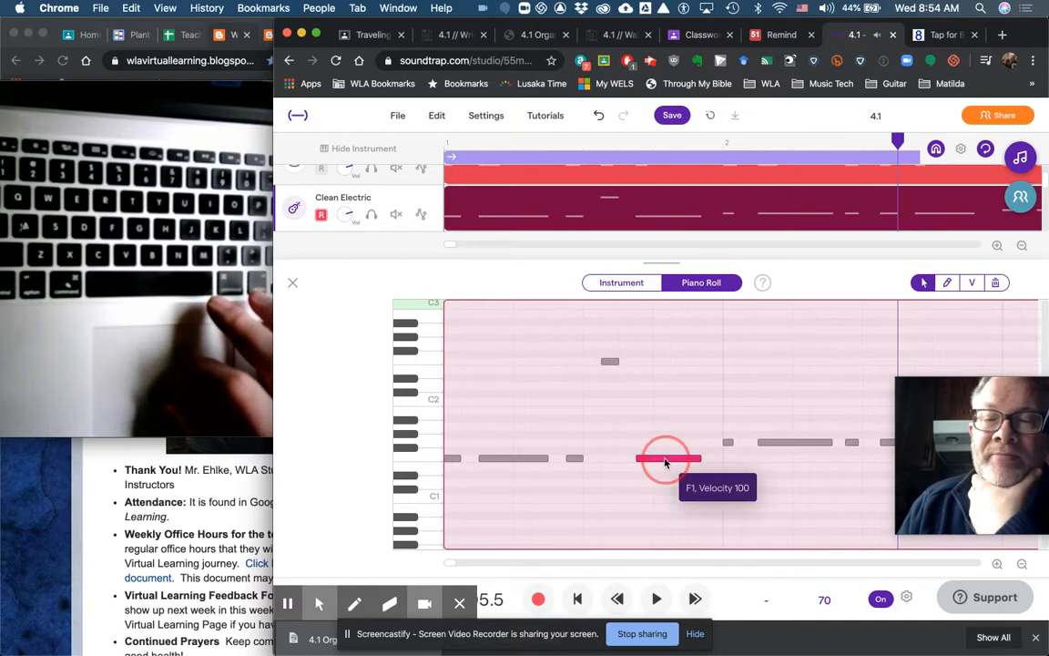
{"action": "left_click_drag", "start_coordinate": [580, 456], "coordinate": [600, 456]}
{"action": "left_click_drag", "start_coordinate": [610, 366], "coordinate": [633, 365]}
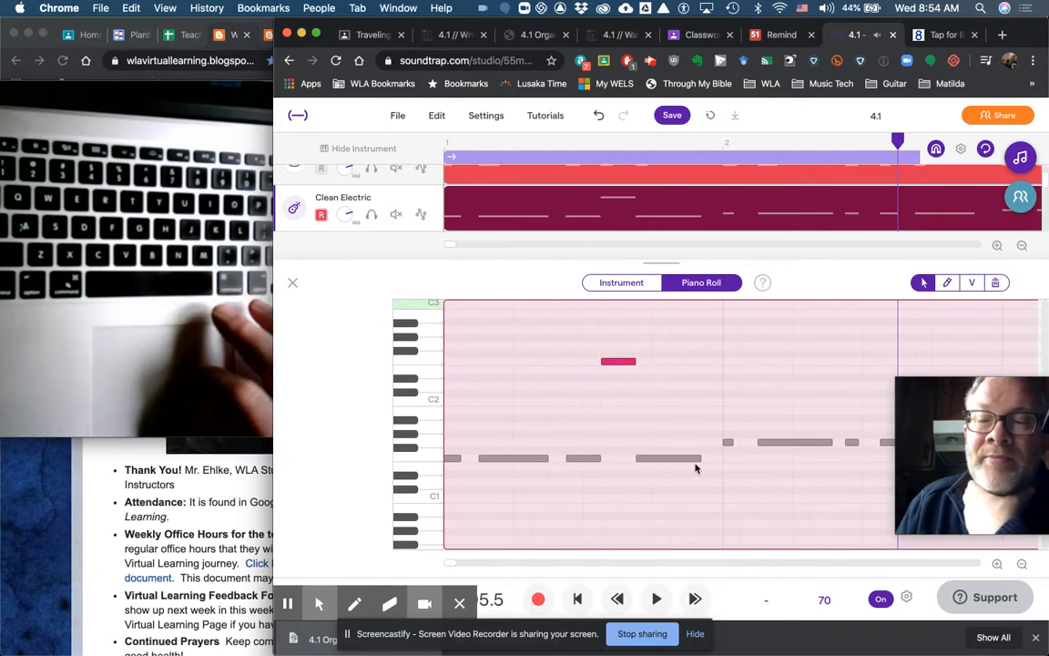
{"action": "left_click_drag", "start_coordinate": [698, 458], "coordinate": [706, 457]}
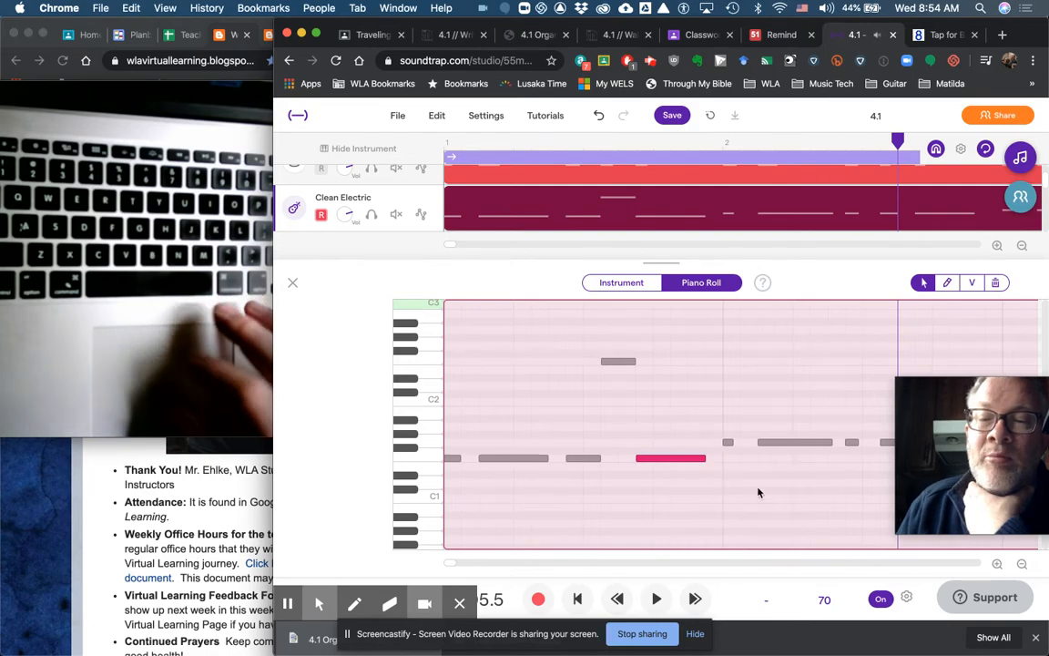
Delete all bass notes in bars 2 to 4, keeping only the bar 1 pattern.
{"action": "scroll", "coordinate": [758, 492], "scroll_direction": "right", "scroll_amount": 5}
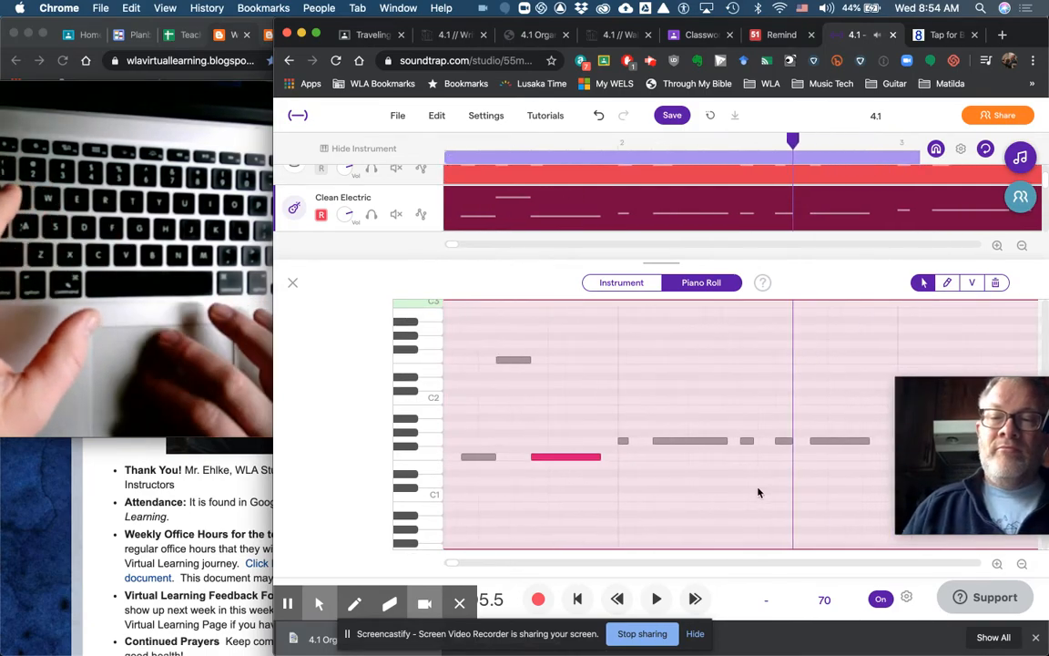
{"action": "scroll", "coordinate": [758, 491], "scroll_direction": "left", "scroll_amount": 3}
{"action": "scroll", "coordinate": [756, 494], "scroll_direction": "down", "scroll_amount": 5}
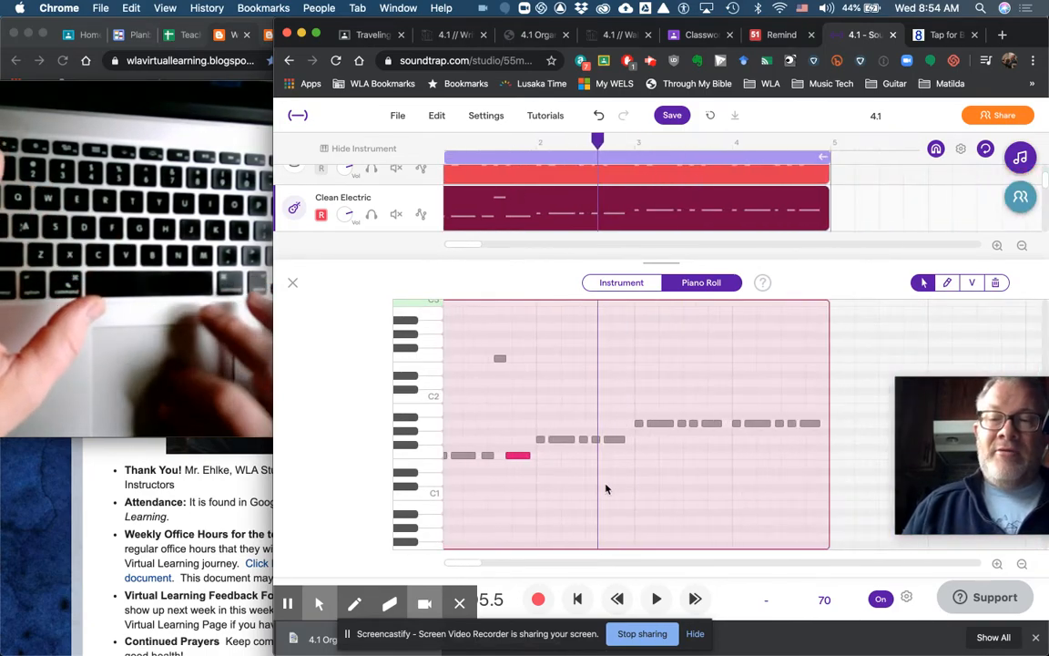
{"action": "scroll", "coordinate": [574, 488], "scroll_direction": "left", "scroll_amount": 1}
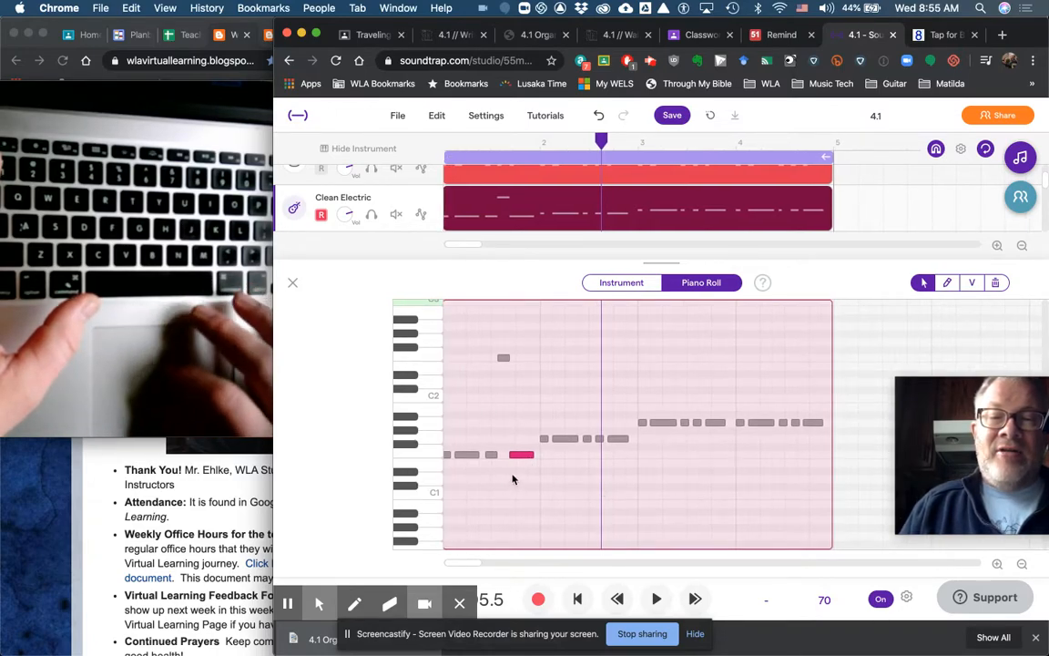
{"action": "left_click", "coordinate": [535, 408]}
{"action": "left_click_drag", "start_coordinate": [541, 401], "coordinate": [829, 479]}
{"action": "key", "text": "Delete"}
Copy the bar 1 bass pattern to the start of bar 2 and raise the copy by two semitones, from F to G.
{"action": "left_click_drag", "start_coordinate": [553, 477], "coordinate": [372, 348]}
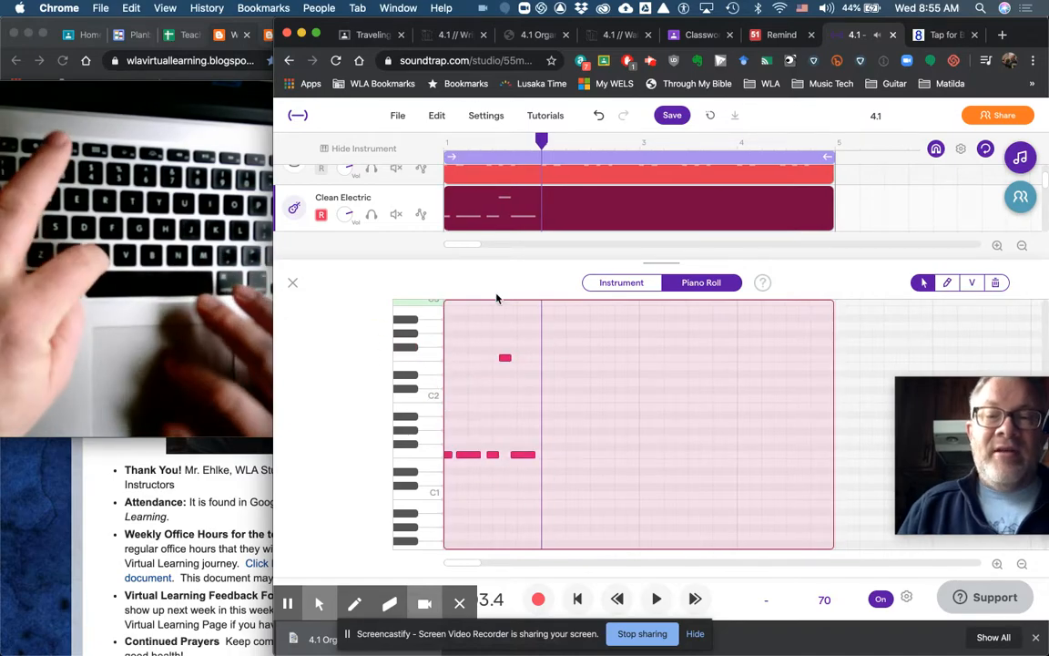
{"action": "mouse_move", "coordinate": [541, 140]}
{"action": "left_mouse_down"}
{"action": "mouse_move", "coordinate": [592, 140]}
{"action": "mouse_move", "coordinate": [541, 141]}
{"action": "left_mouse_up"}
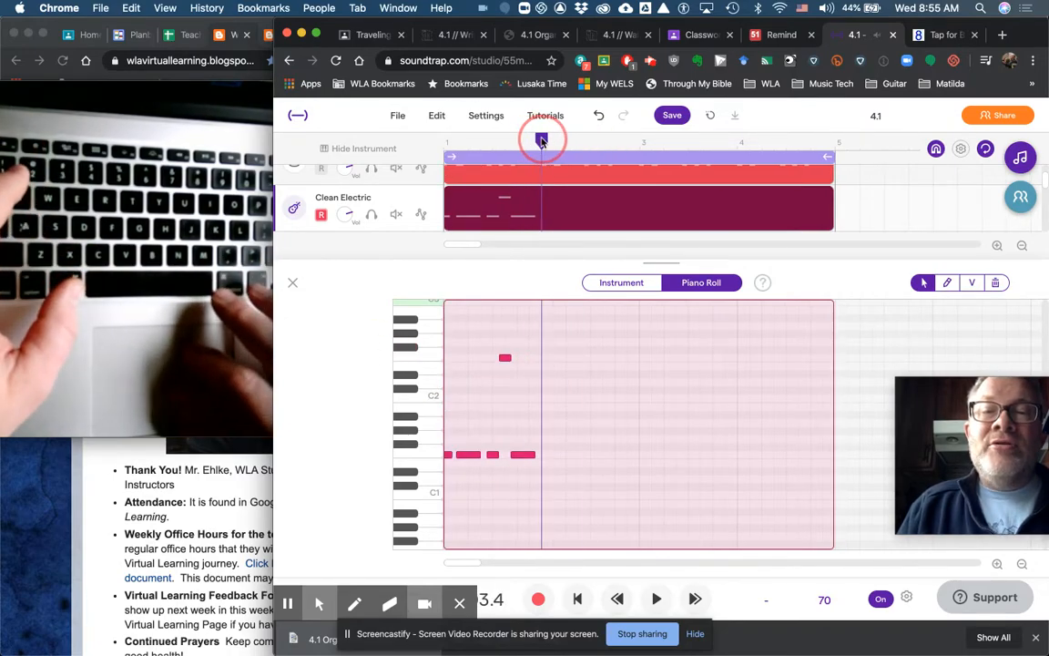
{"action": "key", "text": "super+v"}
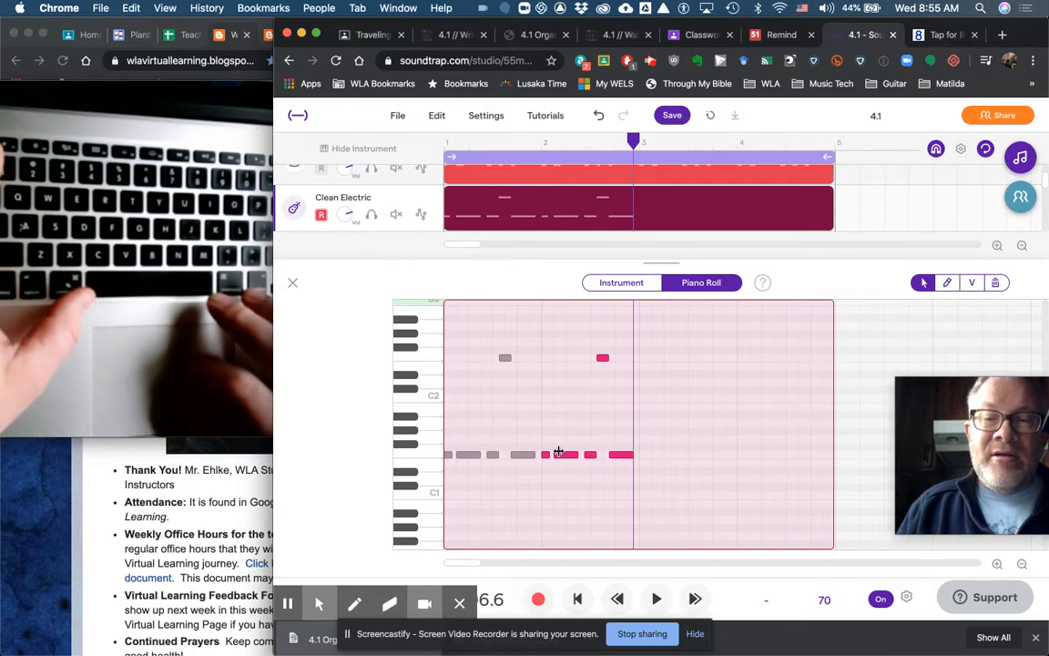
{"action": "left_click_drag", "start_coordinate": [563, 457], "coordinate": [563, 443]}
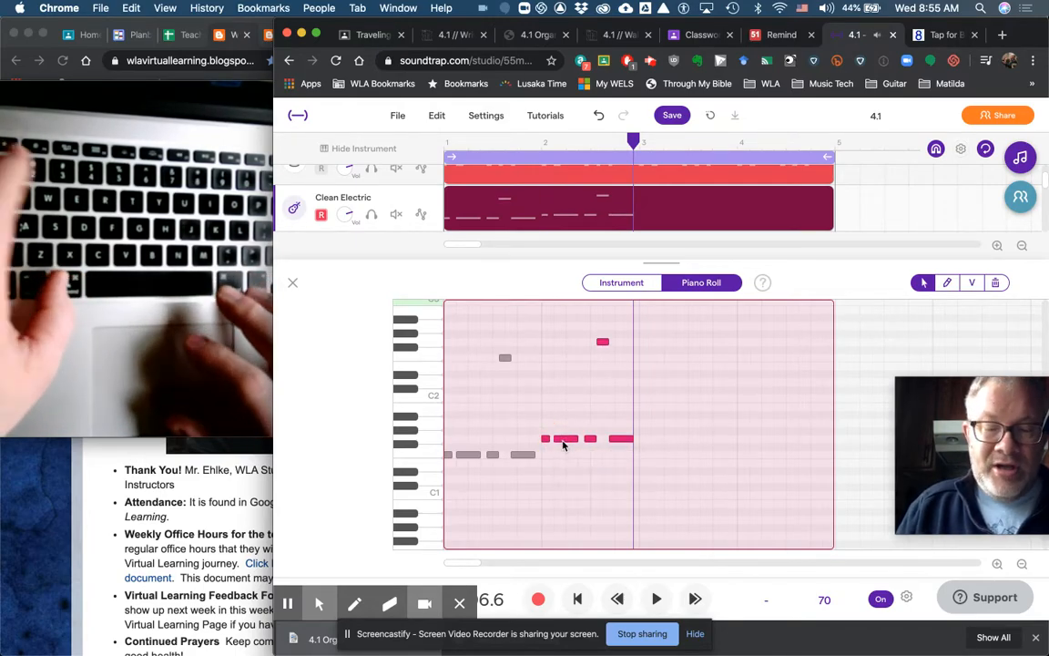
Paste the bar 1 bass pattern at the start of bar 3 and raise it by four semitones, from F to A.
{"action": "left_click", "coordinate": [664, 140]}
{"action": "left_click", "coordinate": [644, 140]}
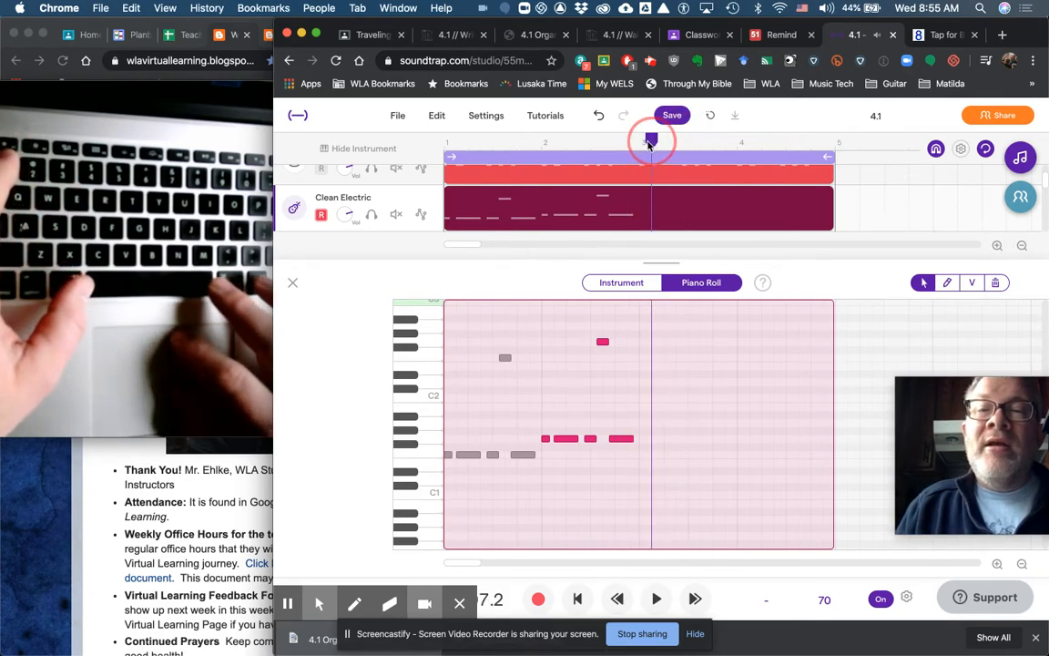
{"action": "key", "text": "super+c"}
{"action": "key", "text": "super+v"}
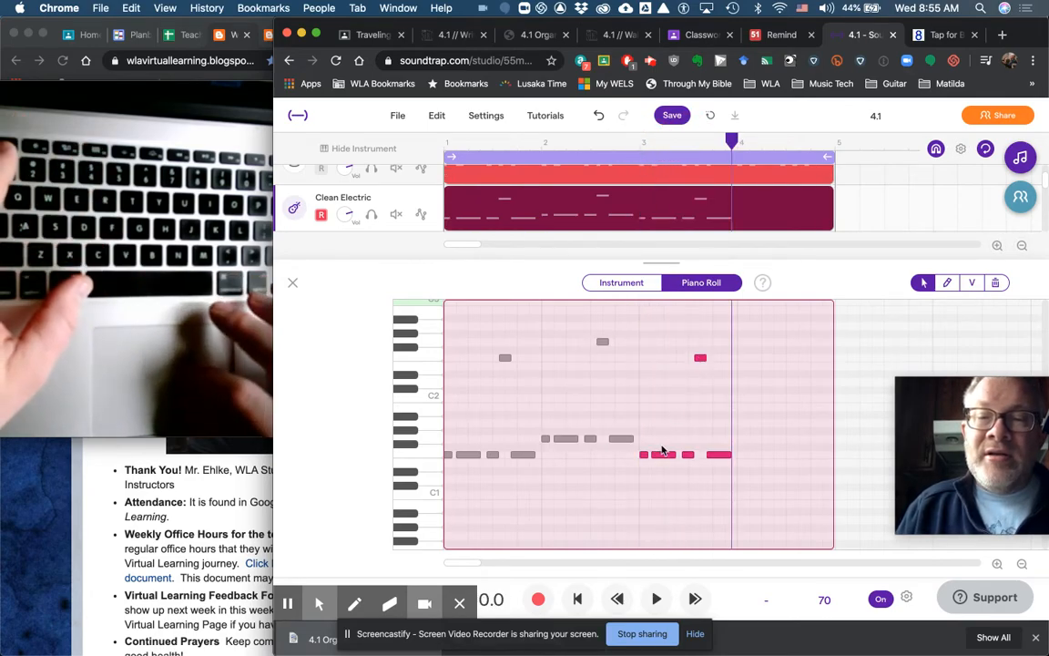
{"action": "left_click_drag", "start_coordinate": [666, 458], "coordinate": [665, 428]}
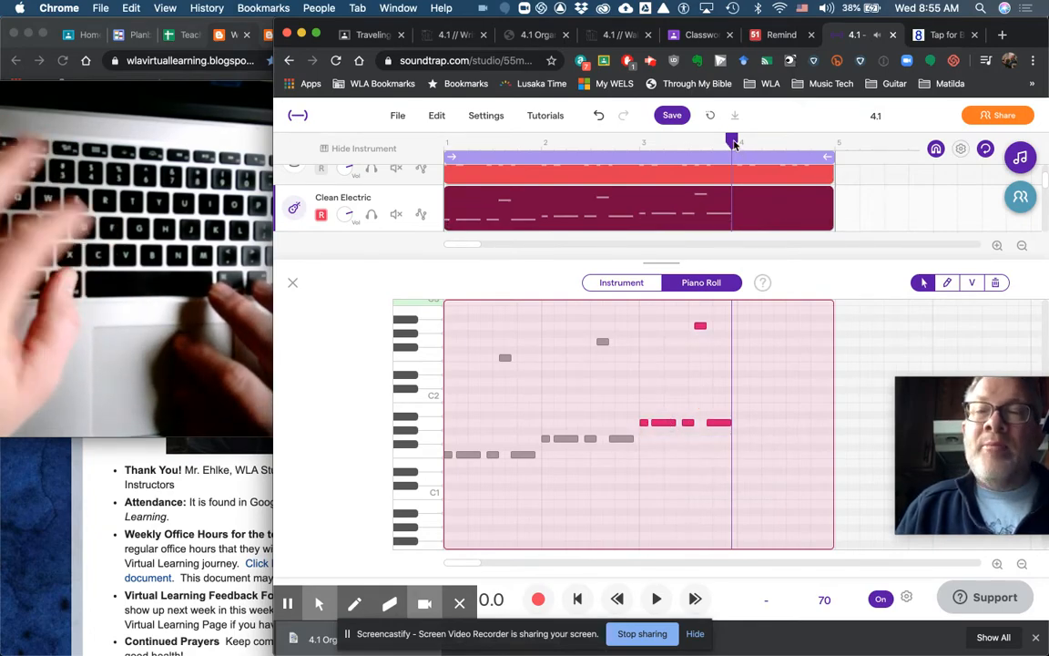
Duplicate the bar 3 bass pattern on A at the start of bar 4.
{"action": "left_click", "coordinate": [726, 142]}
{"action": "left_click_drag", "start_coordinate": [726, 142], "coordinate": [734, 143]}
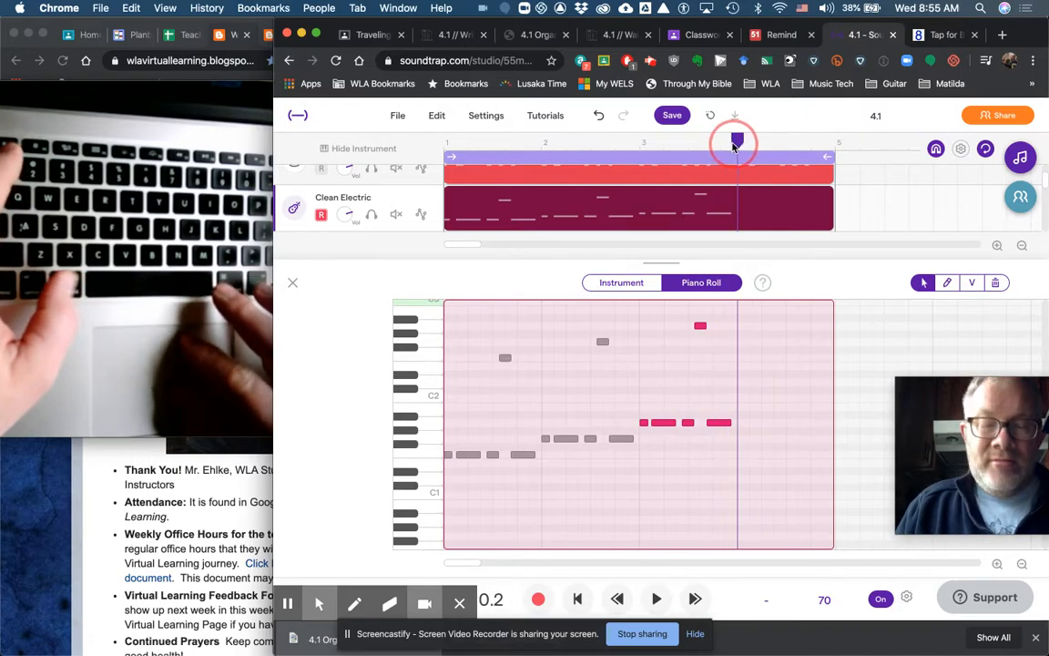
{"action": "key", "text": "super+v"}
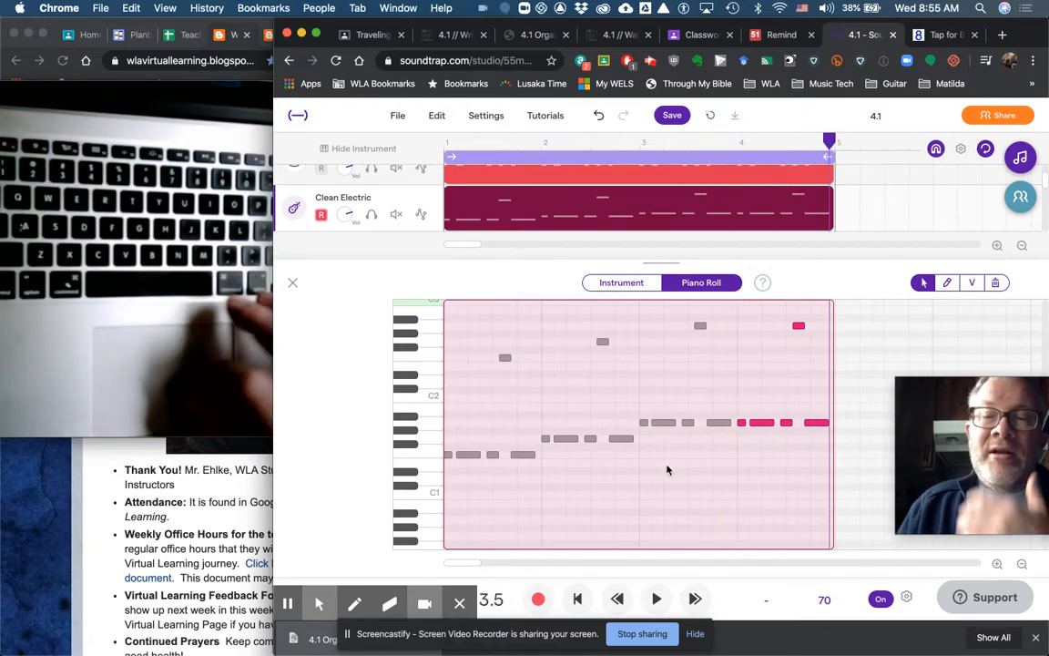
Play the four-bar bass line with the drums from the beginning, then deselect the notes.
{"action": "left_click", "coordinate": [445, 141]}
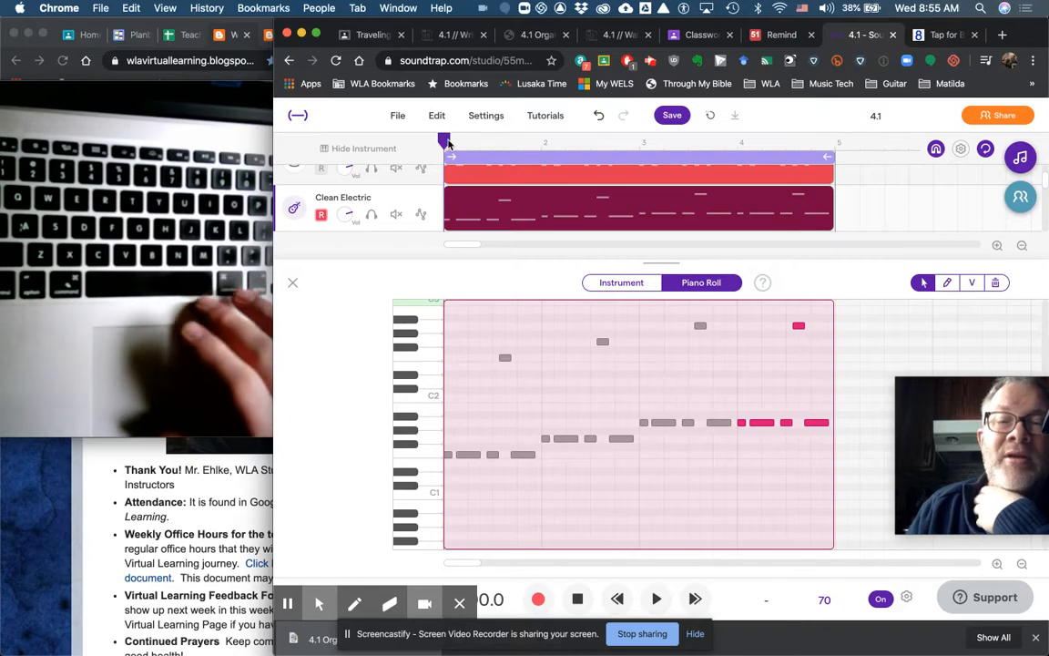
{"action": "key", "text": "space"}
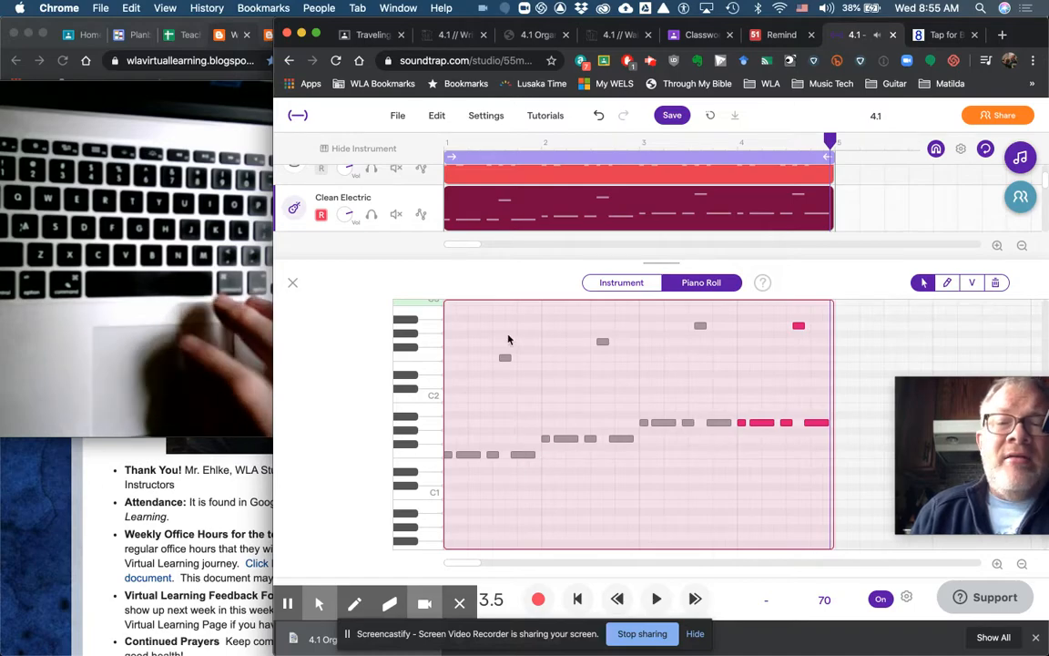
{"action": "left_click", "coordinate": [519, 413]}
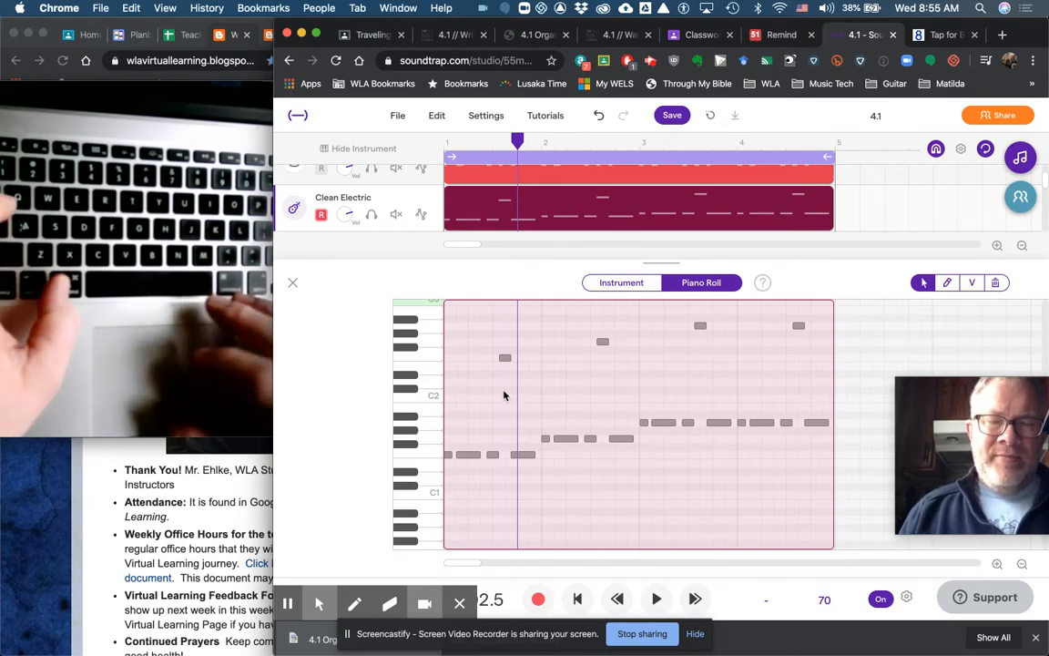
Lower all bass notes by one octave and play the four bars from the beginning.
{"action": "key", "text": "super+a"}
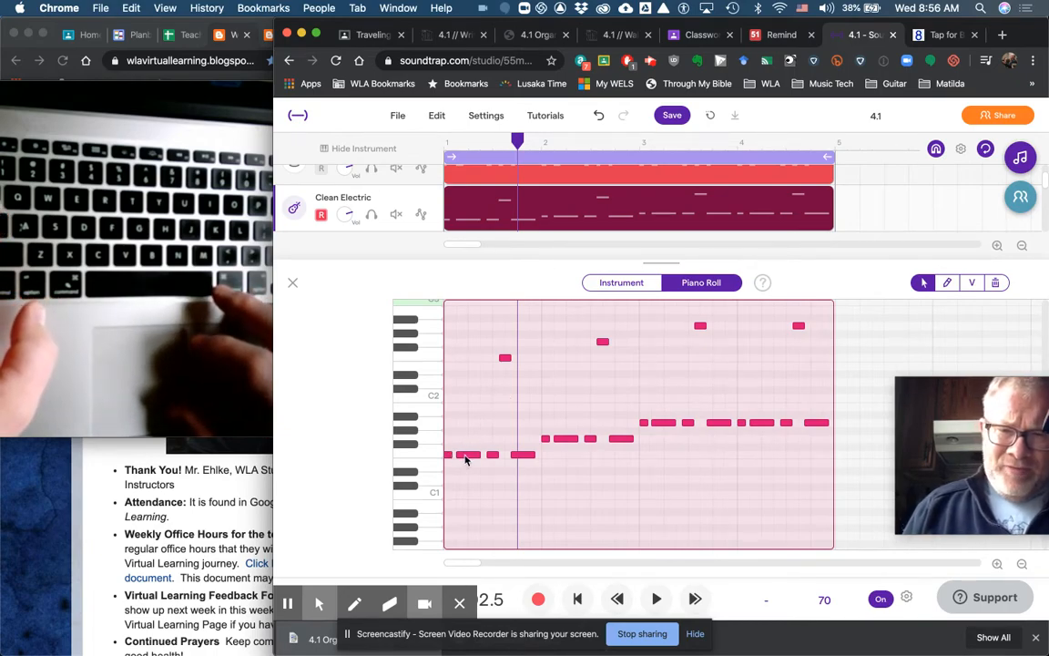
{"action": "left_click", "coordinate": [465, 457]}
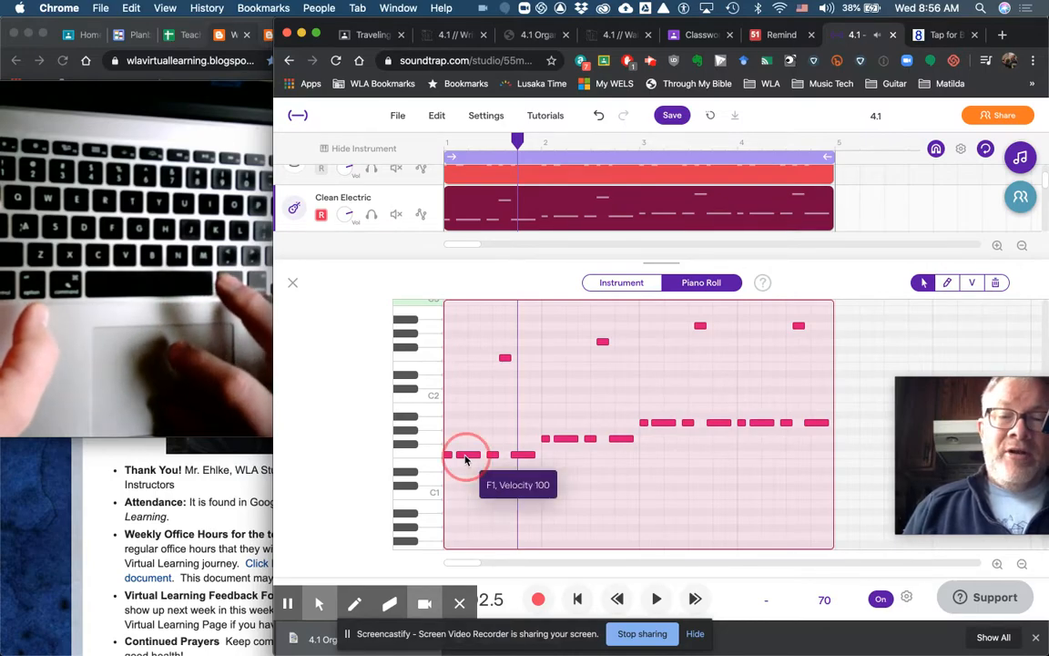
{"action": "left_click_drag", "start_coordinate": [465, 457], "coordinate": [466, 498]}
{"action": "left_click", "coordinate": [445, 146]}
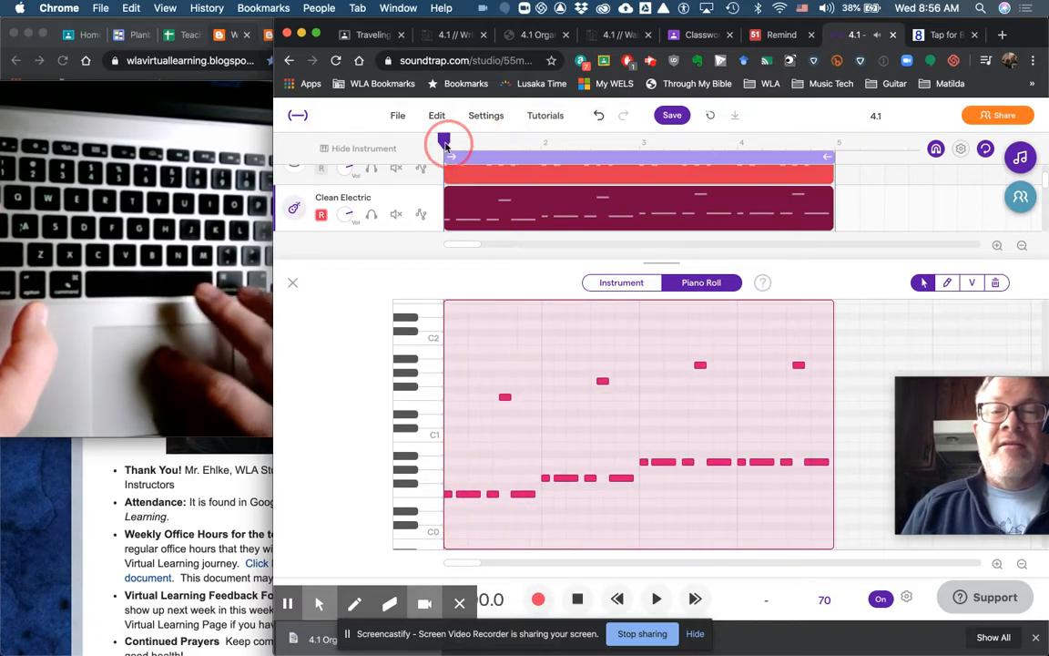
{"action": "key", "text": "space"}
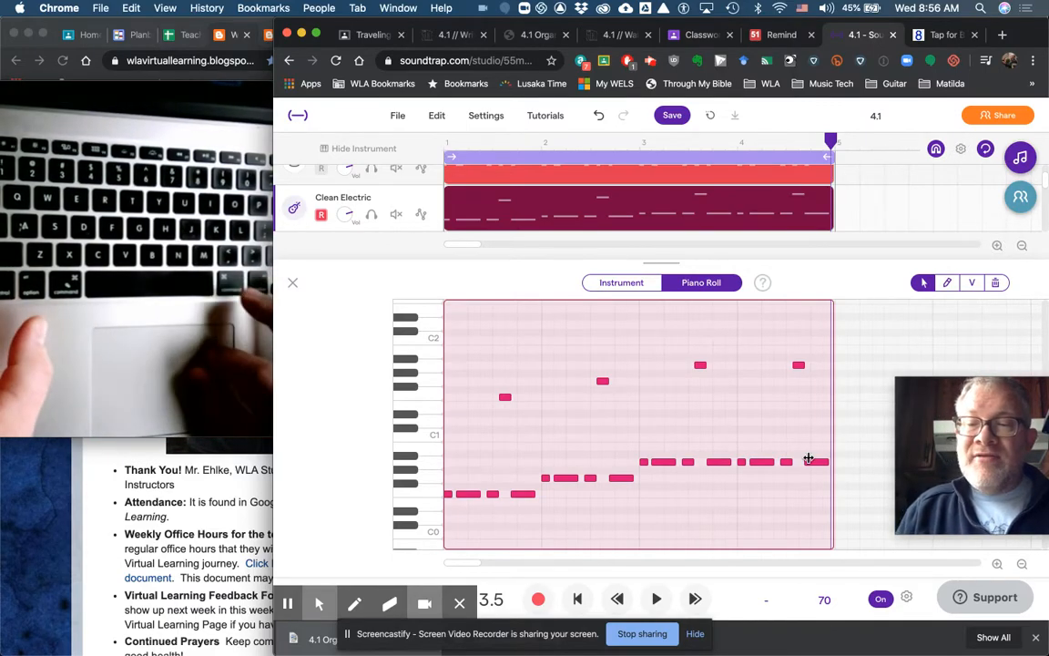
Shorten the last low A note of bar 4 by a sixteenth note, trimming its end.
{"action": "scroll", "coordinate": [807, 458], "scroll_direction": "up", "scroll_amount": 5}
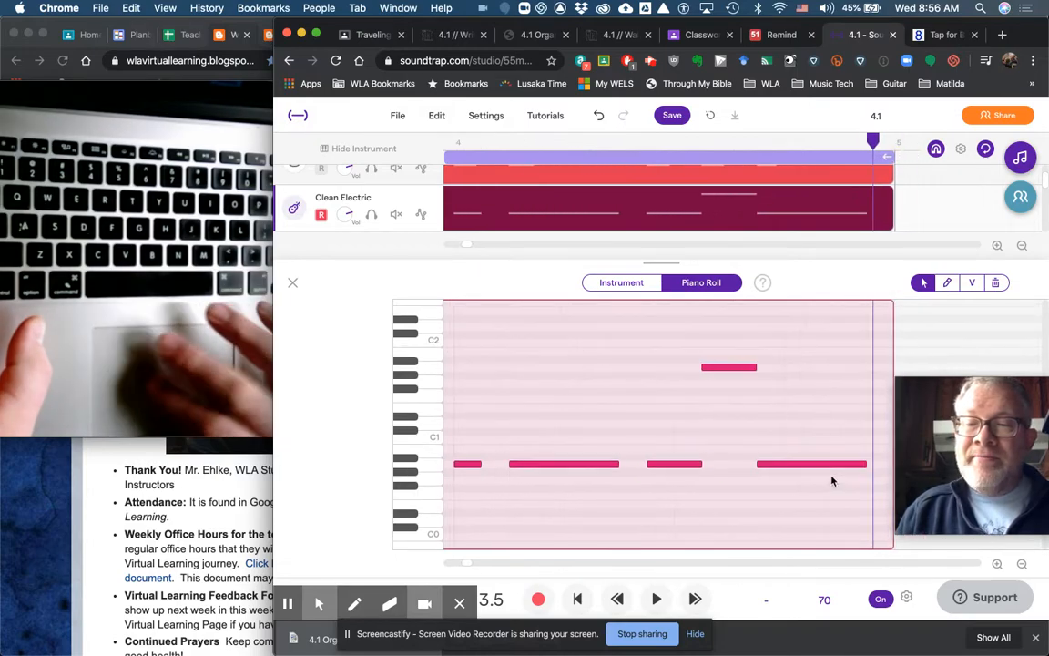
{"action": "scroll", "coordinate": [832, 480], "scroll_direction": "right", "scroll_amount": 3}
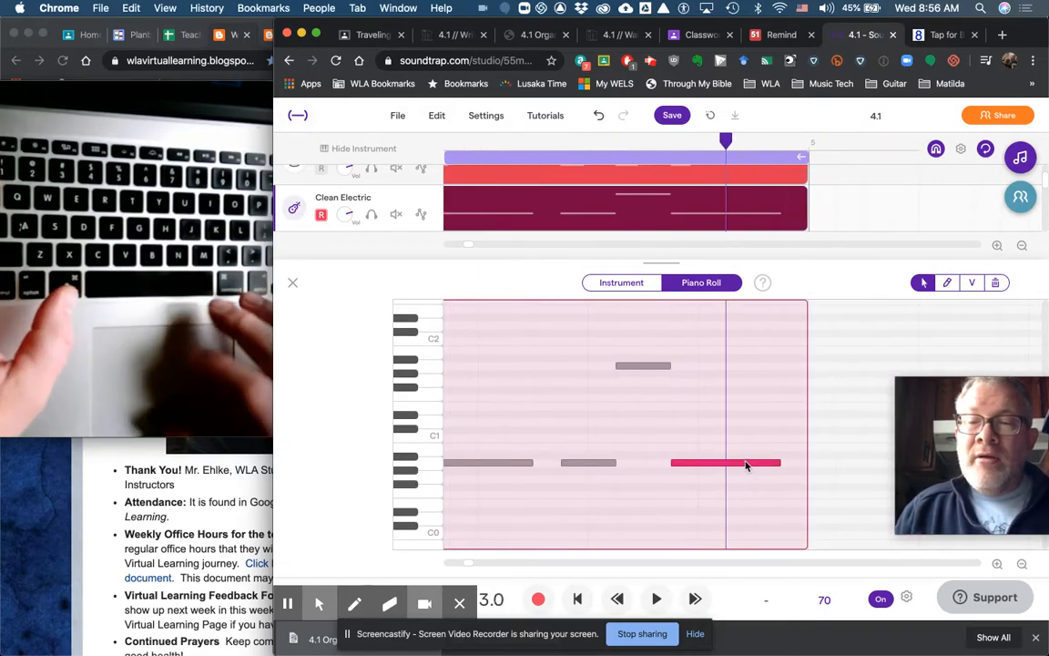
{"action": "left_click_drag", "start_coordinate": [777, 461], "coordinate": [753, 461]}
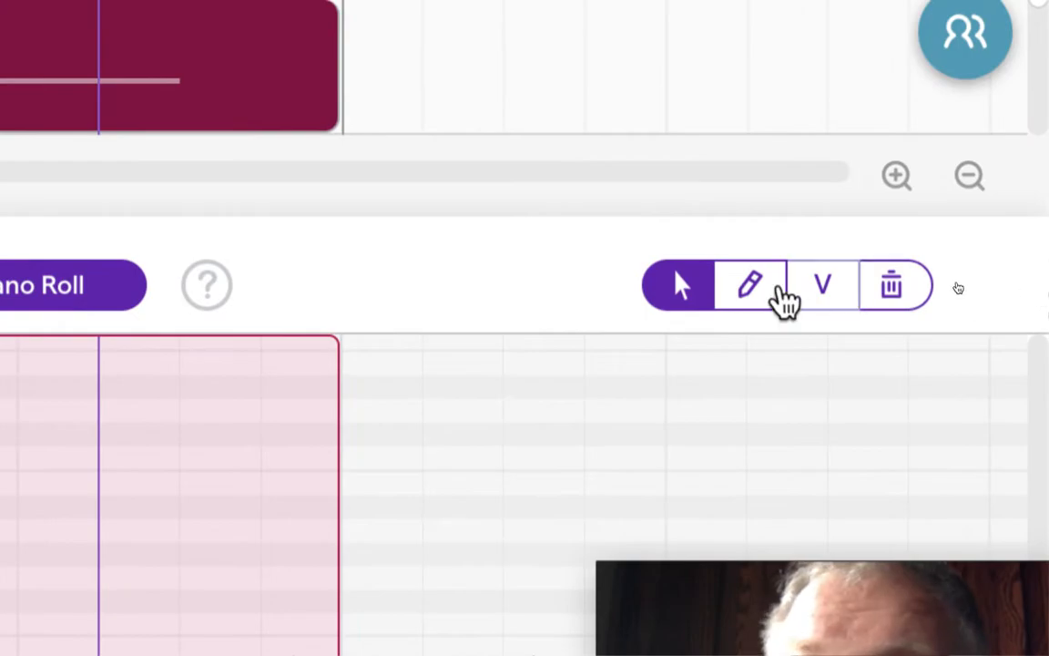
Draw a new bass note filling the end of bar 4 and move it to G0.
{"action": "left_click", "coordinate": [947, 290]}
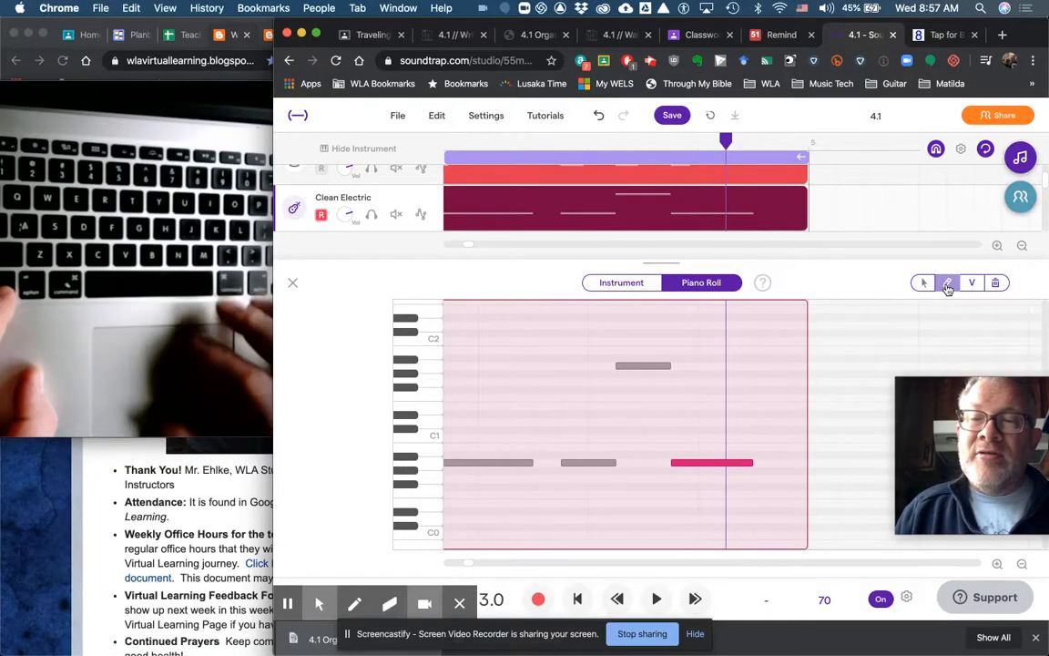
{"action": "left_click", "coordinate": [769, 446]}
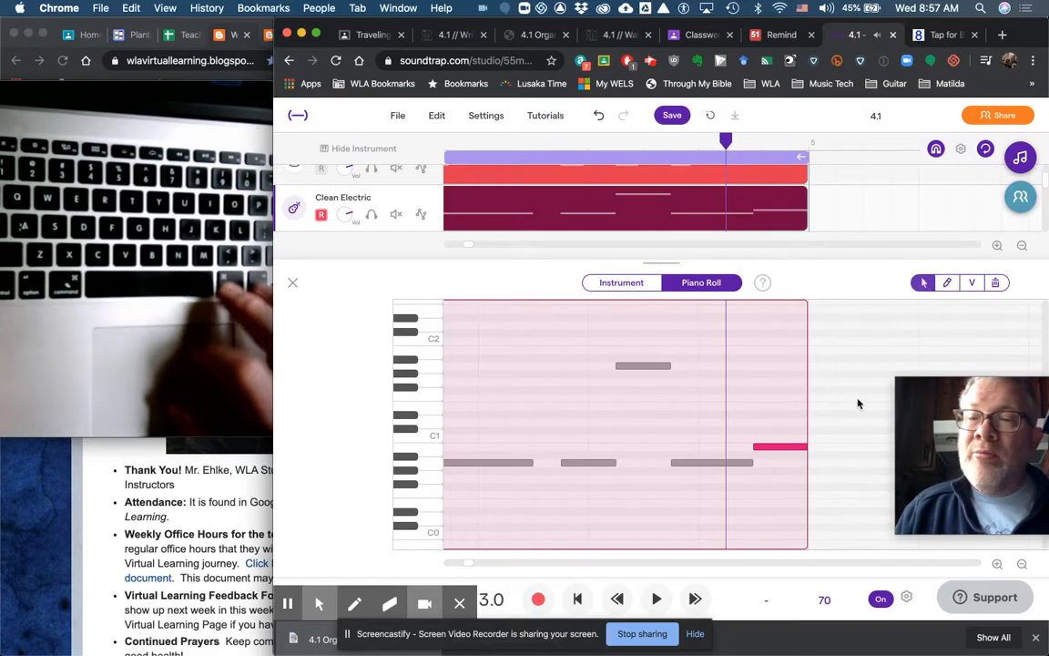
{"action": "left_click", "coordinate": [781, 447]}
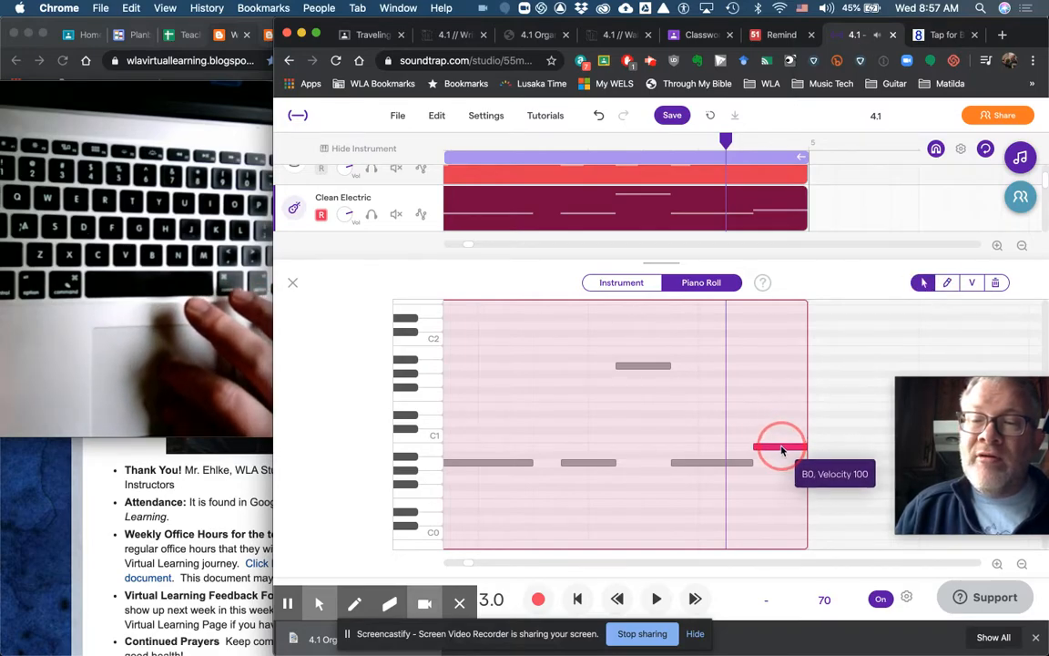
{"action": "left_click_drag", "start_coordinate": [781, 450], "coordinate": [784, 486]}
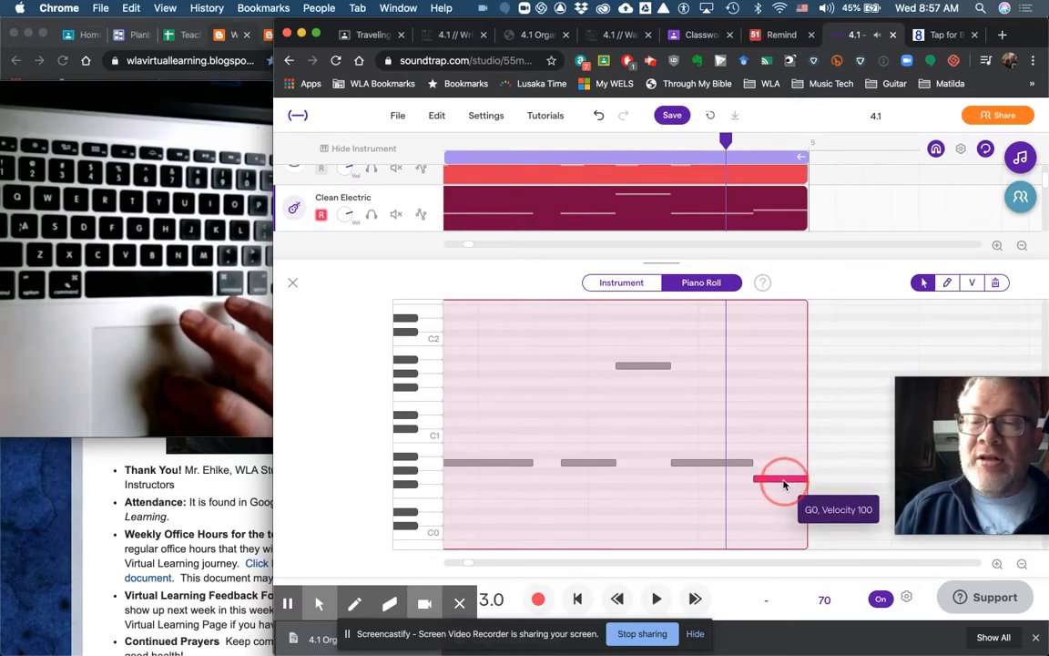
Play the groove from bar 4 through the loop back to bar 1, then save the project.
{"action": "scroll", "coordinate": [784, 485], "scroll_direction": "down", "scroll_amount": 5}
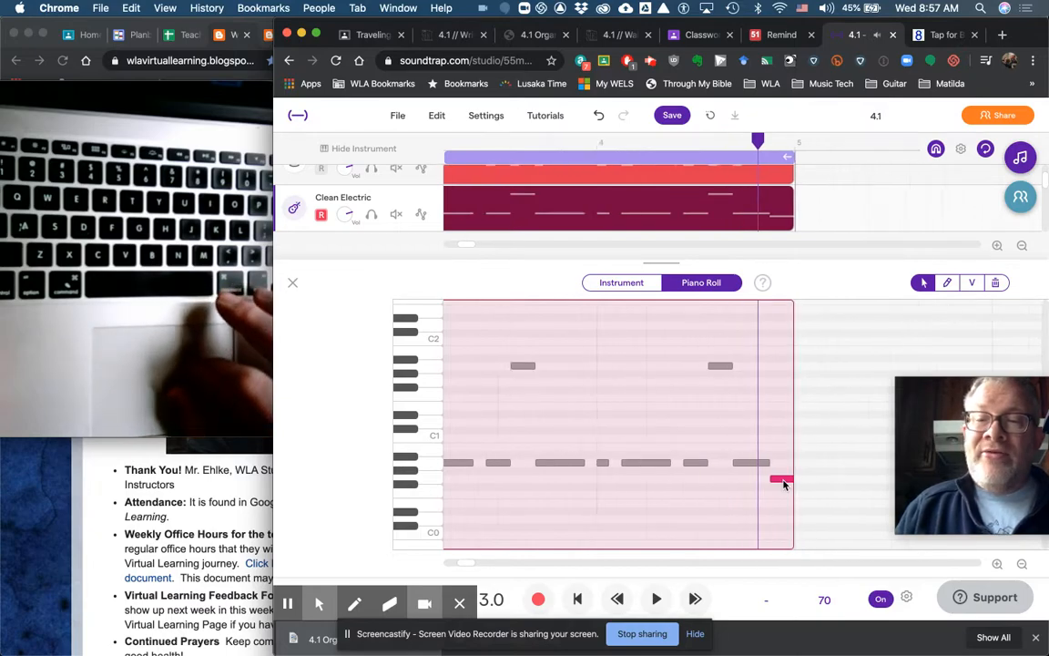
{"action": "scroll", "coordinate": [737, 494], "scroll_direction": "left", "scroll_amount": 3}
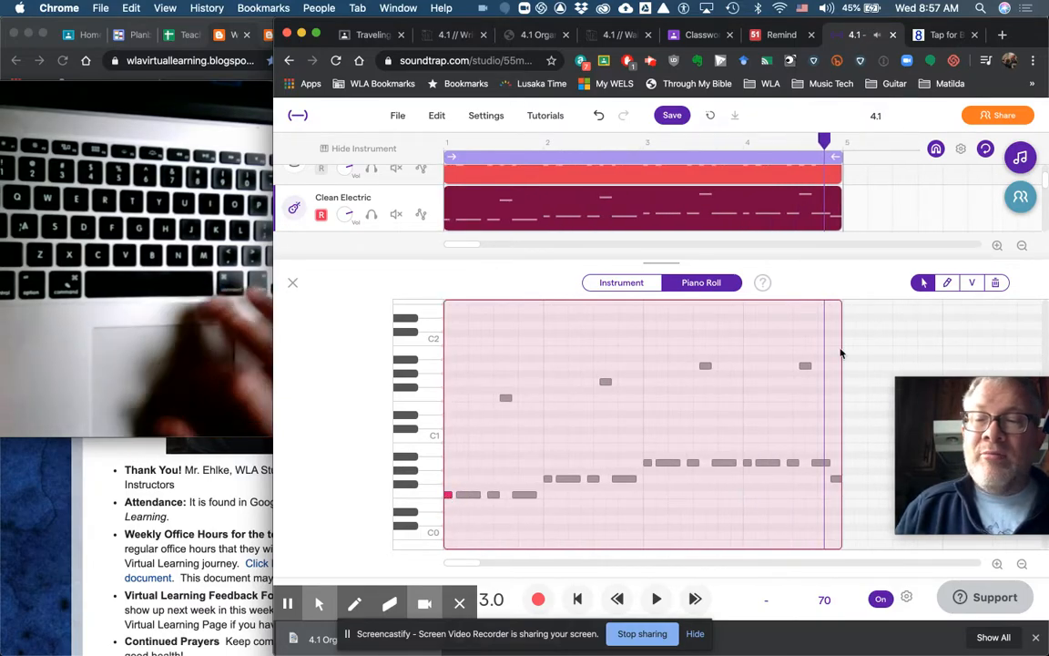
{"action": "left_click", "coordinate": [742, 140]}
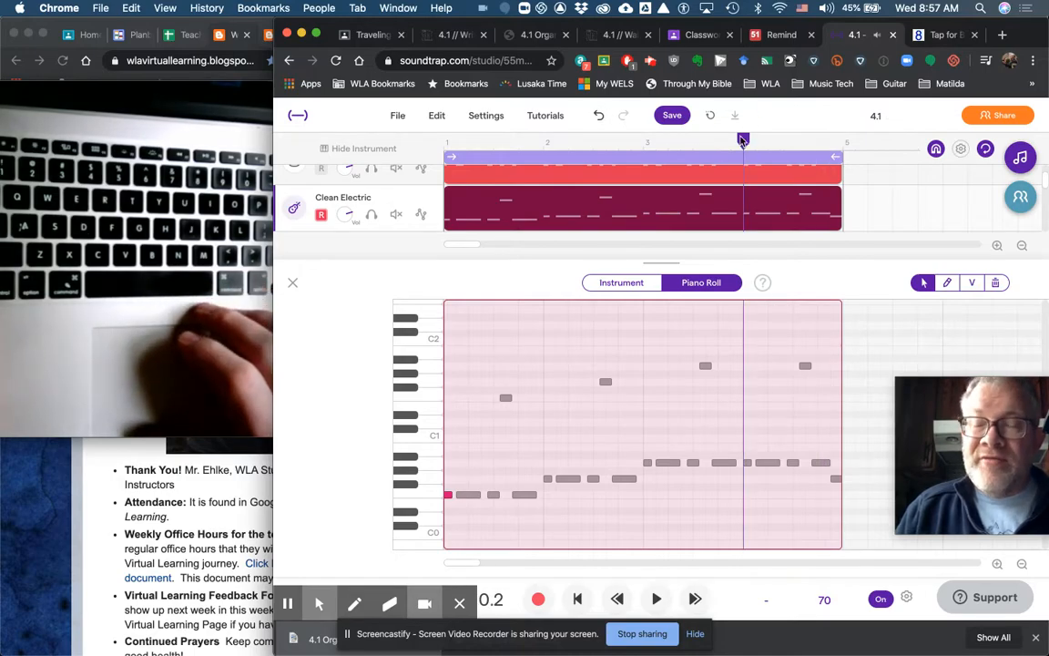
{"action": "key", "text": "space"}
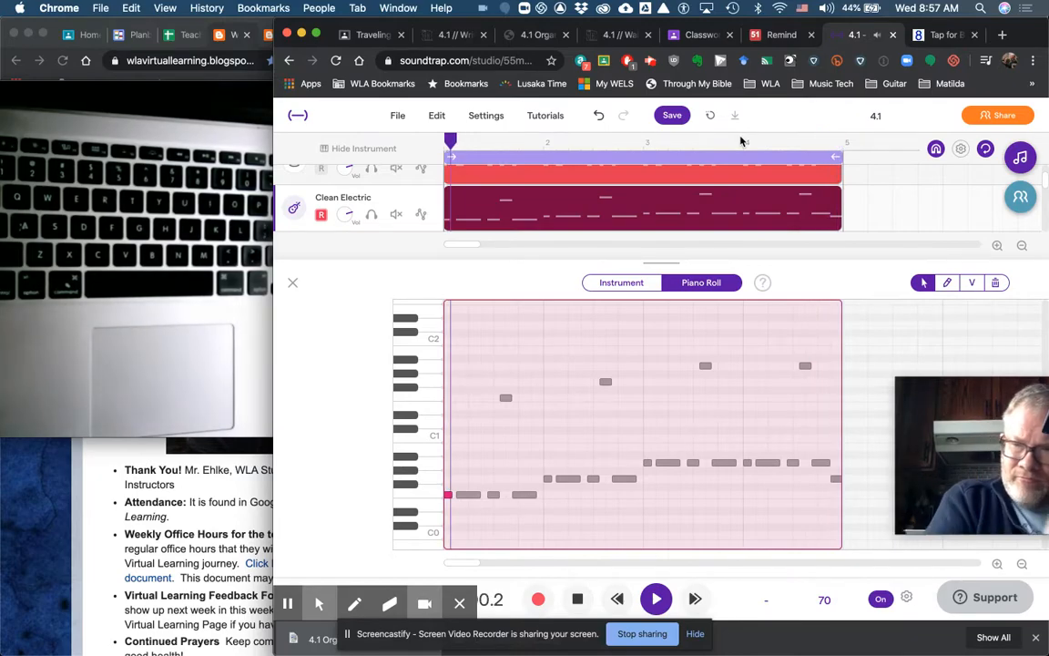
{"action": "key", "text": "space"}
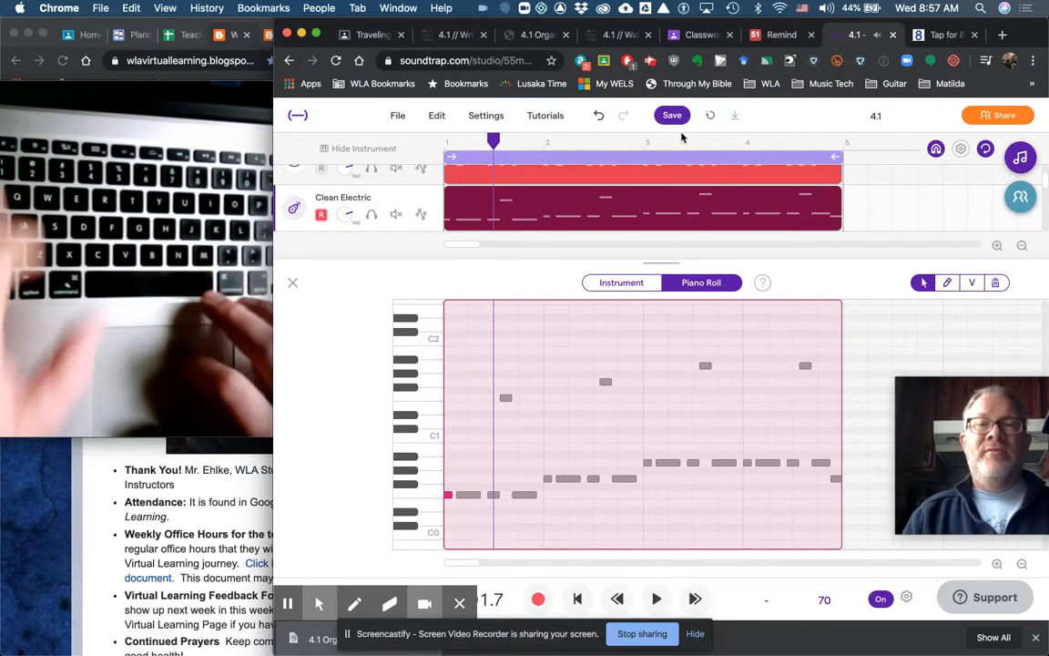
{"action": "left_click", "coordinate": [672, 115]}
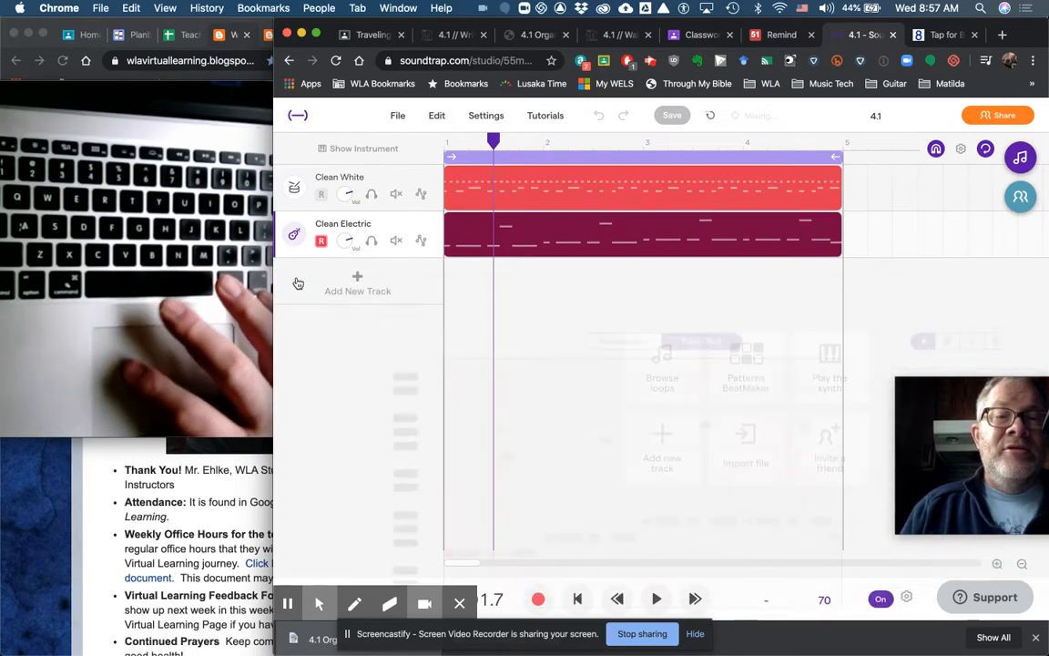
Close the bass piano roll and add a new piano track to the project.
{"action": "left_click", "coordinate": [292, 282]}
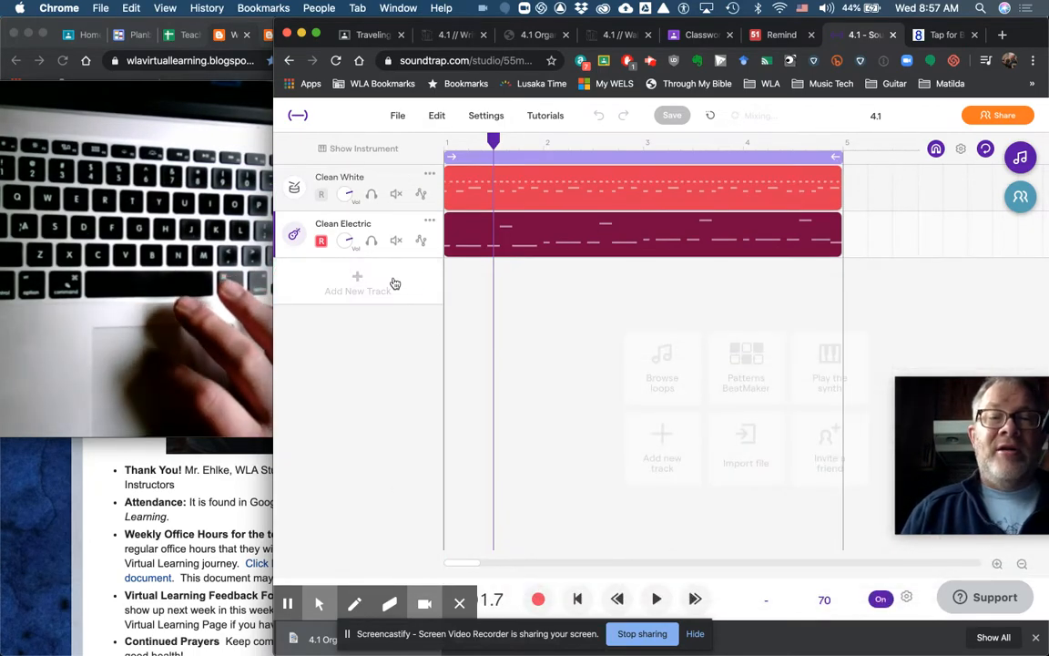
{"action": "left_click", "coordinate": [392, 283]}
{"action": "left_click", "coordinate": [598, 288]}
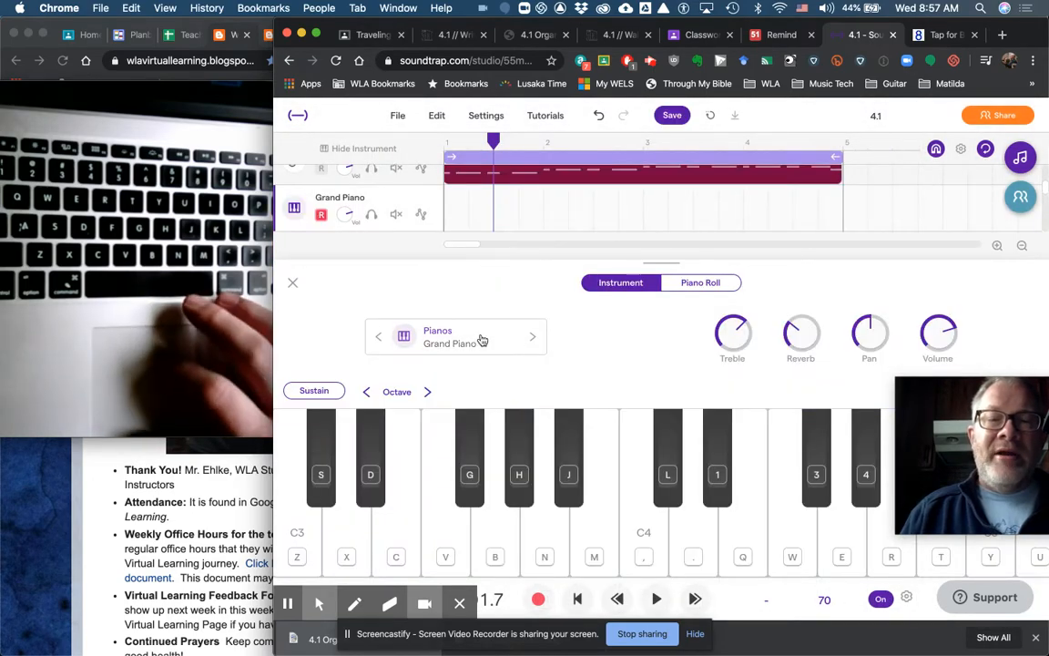
Search the instrument presets for "rhod" and assign the free Rhodes piano to the new track.
{"action": "left_click", "coordinate": [464, 341]}
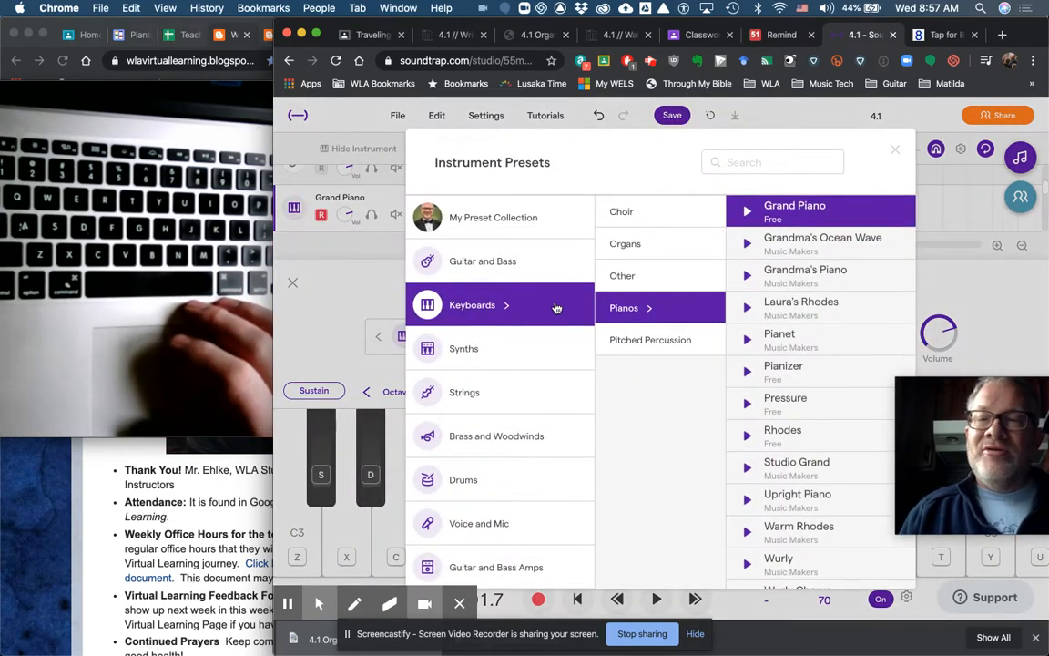
{"action": "left_click", "coordinate": [754, 161]}
{"action": "type", "text": "rhod"}
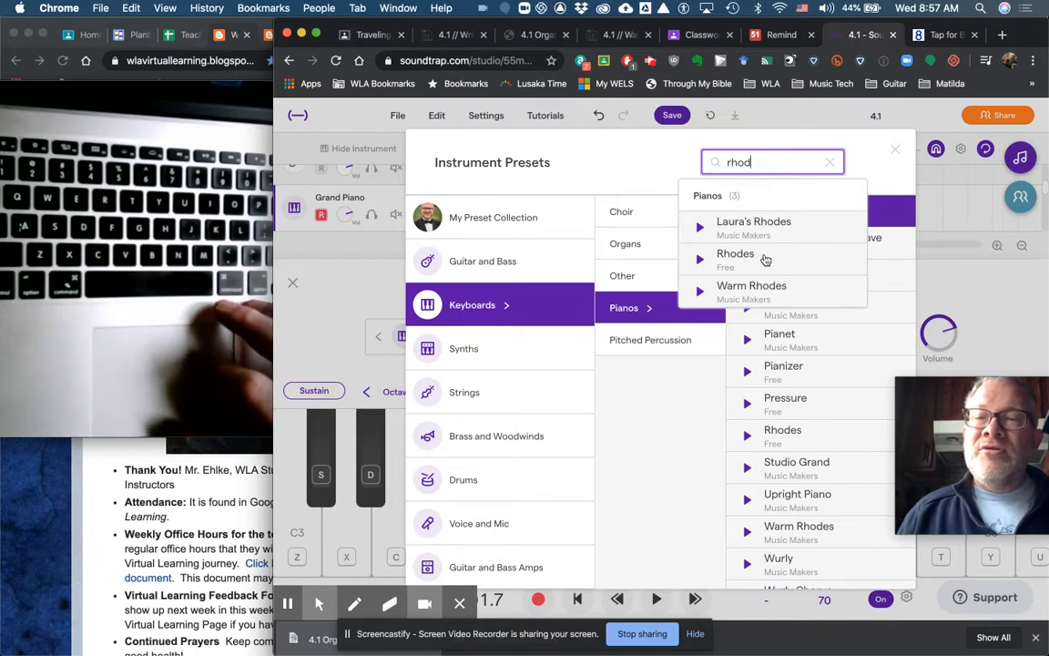
{"action": "left_click", "coordinate": [735, 255]}
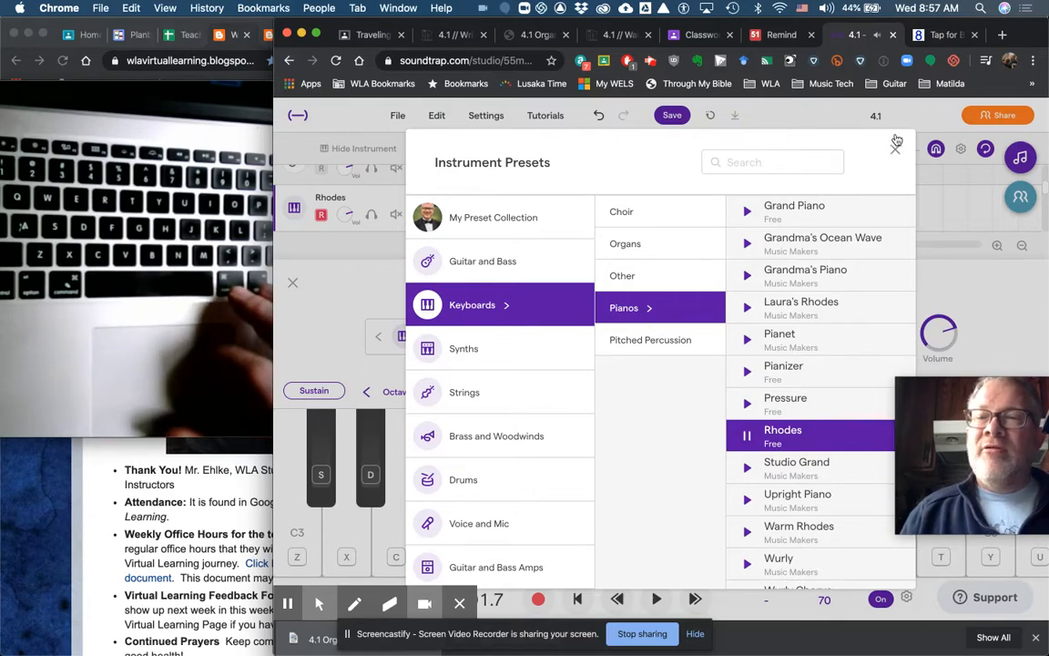
{"action": "left_click", "coordinate": [895, 146]}
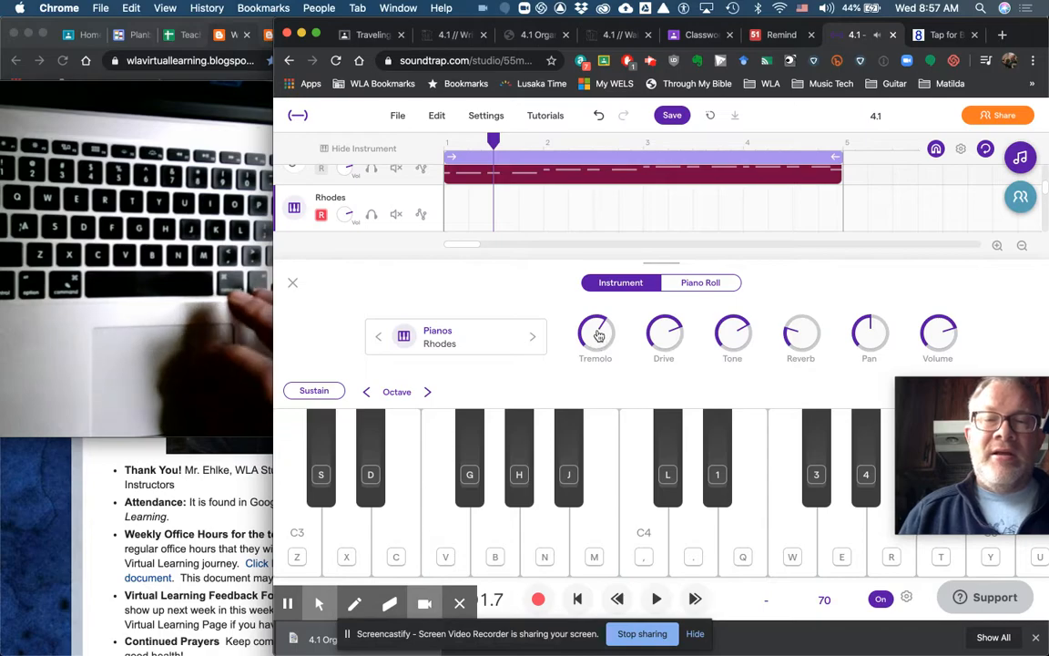
Audition the Rhodes sound by playing an E–G–B chord twice.
{"action": "key", "text": "c"}
{"action": "key", "text": "b"}
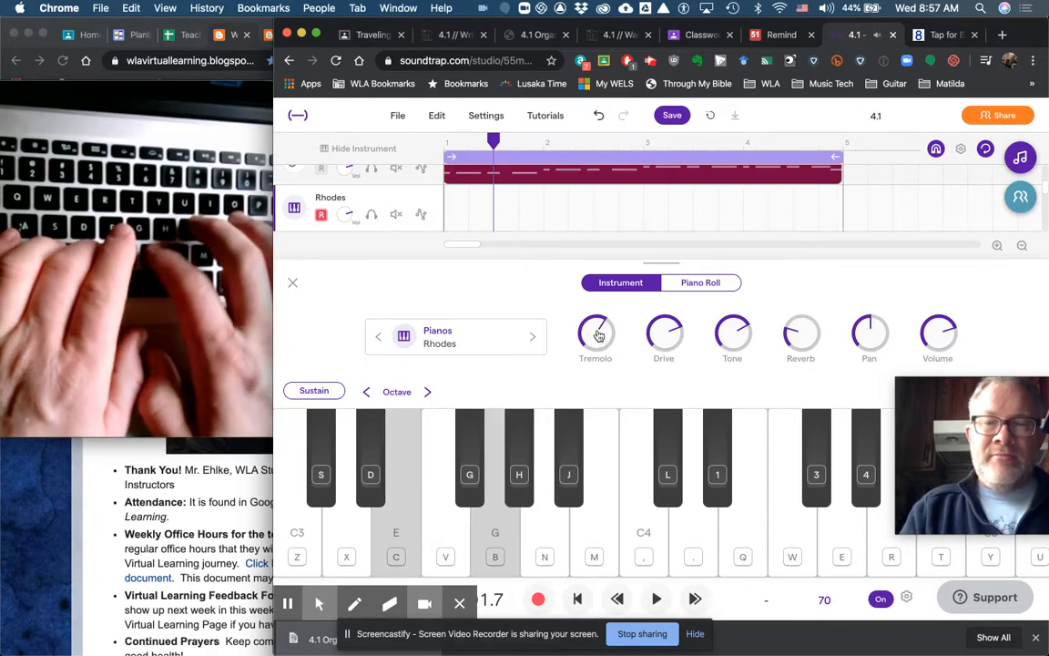
{"action": "key", "text": "m"}
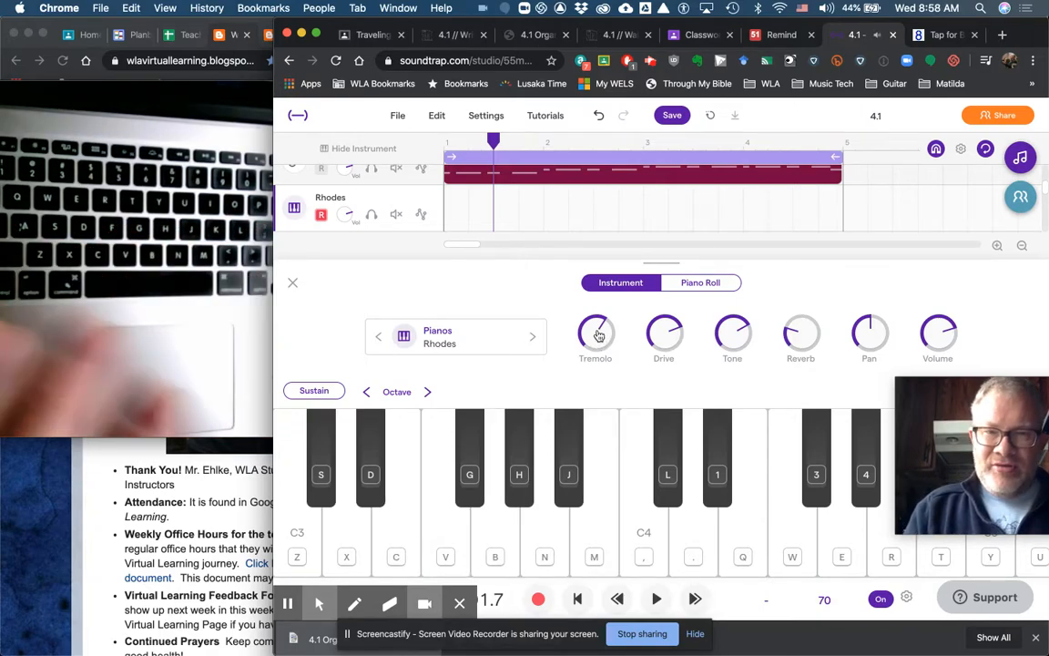
{"action": "key", "text": "c"}
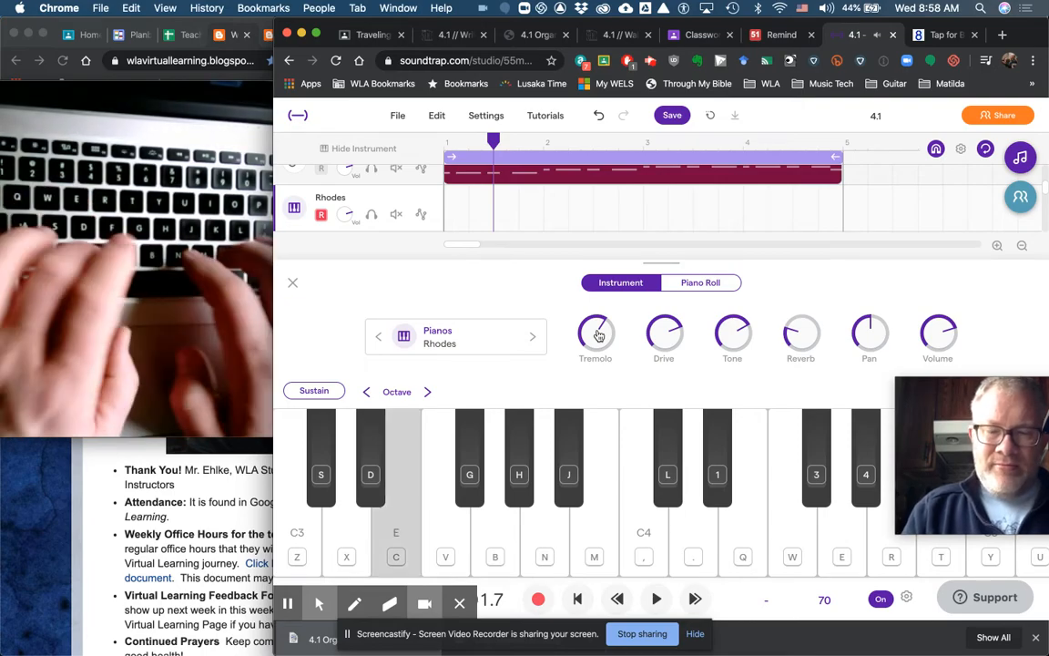
{"action": "key", "text": "b"}
{"action": "key", "text": "m"}
Turn the Rhodes tremolo all the way down and audition an E–G–B chord.
{"action": "left_click_drag", "start_coordinate": [597, 334], "coordinate": [628, 576]}
{"action": "key", "text": "c"}
{"action": "key", "text": "b"}
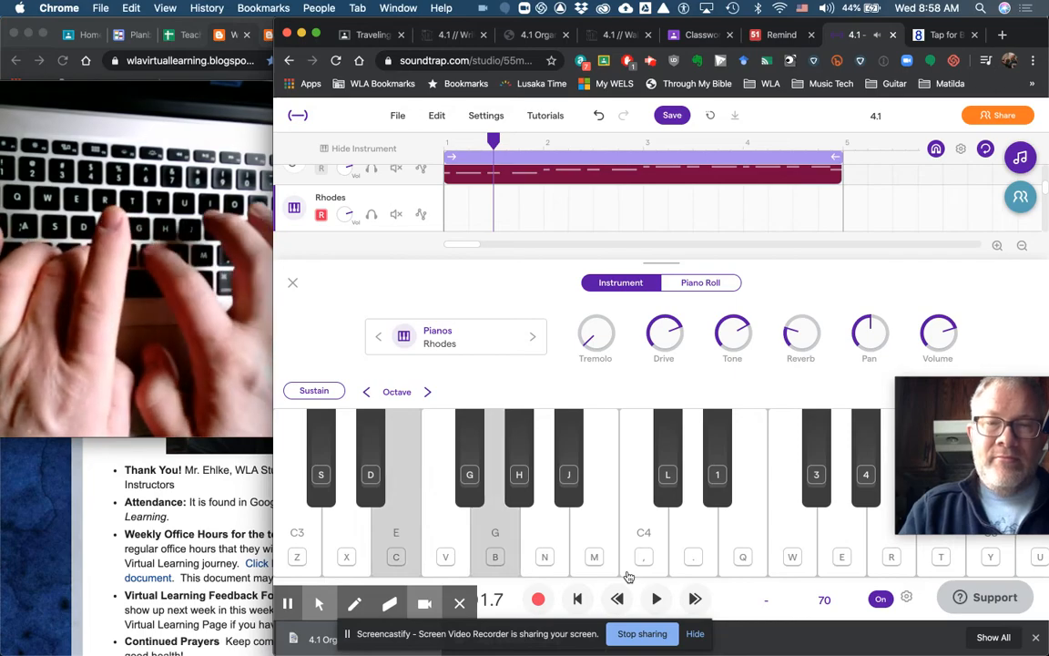
{"action": "key", "text": "m"}
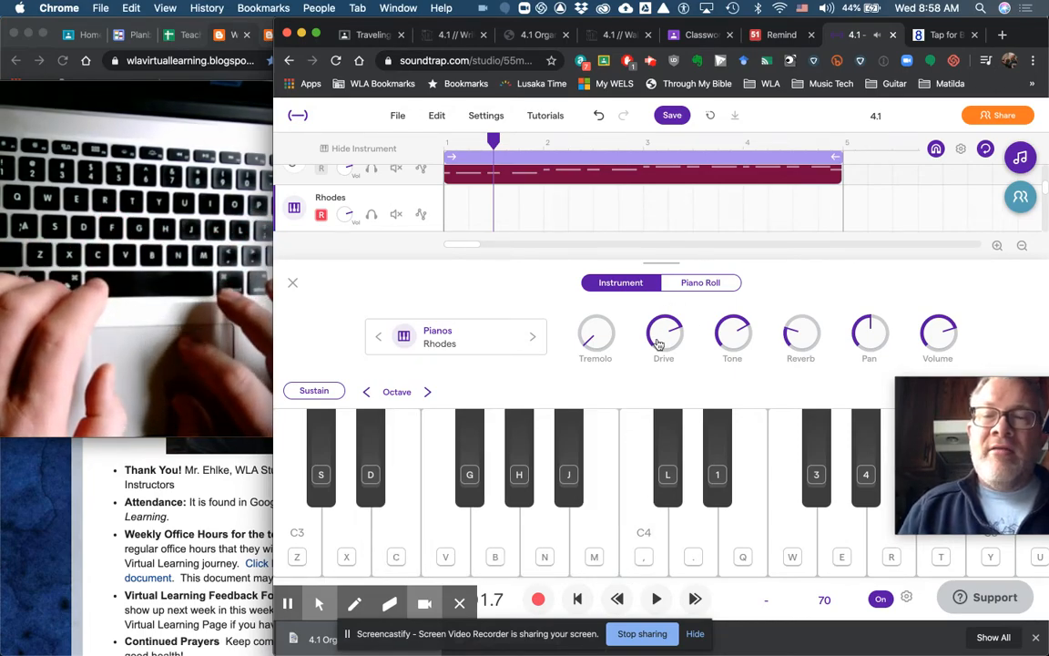
Reduce the Rhodes drive to slightly below its midpoint and audition the E–G–B chord.
{"action": "left_click_drag", "start_coordinate": [664, 330], "coordinate": [666, 406]}
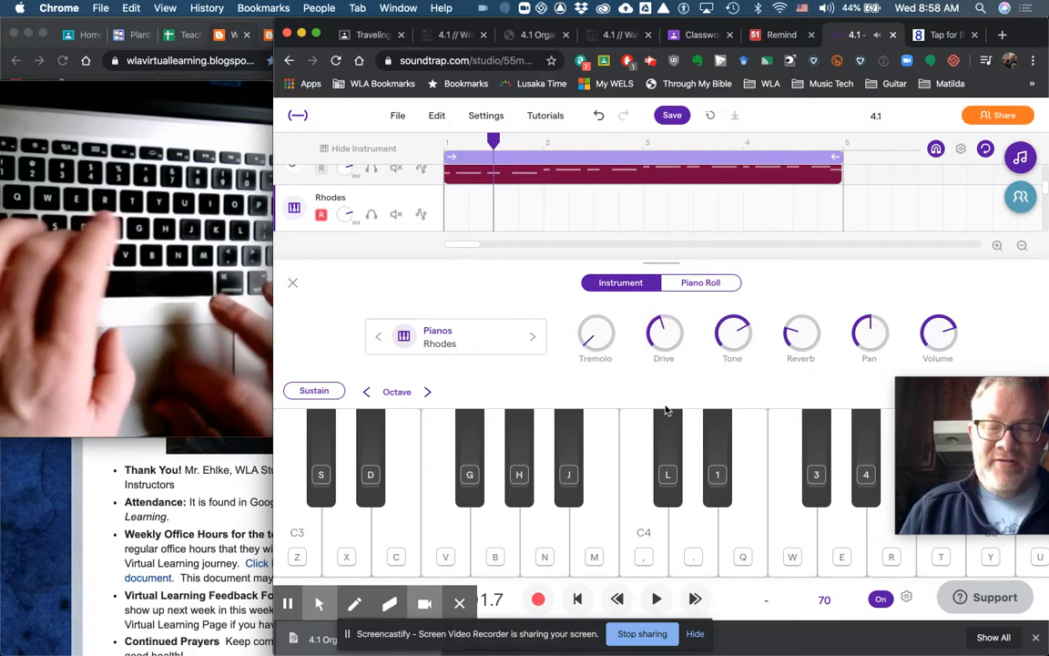
{"action": "key", "text": "c"}
{"action": "key", "text": "b"}
{"action": "key", "text": "m"}
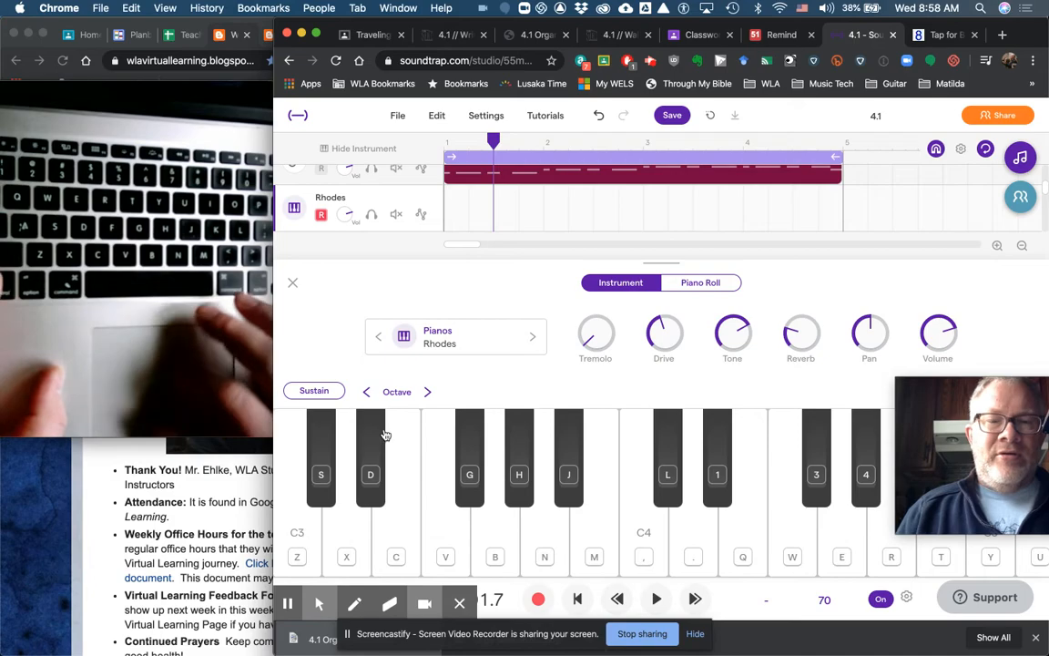
Try an F–A–C chord with the keyboard two octaves lower at C1, then return the keyboard to C3.
{"action": "double_click", "coordinate": [368, 390]}
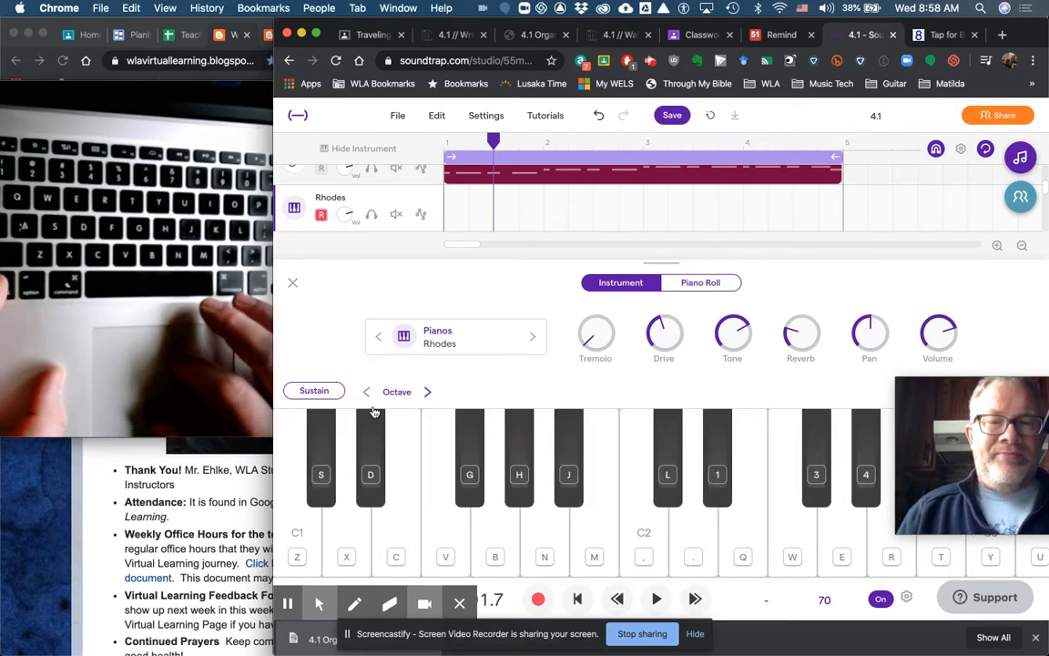
{"action": "key", "text": "v"}
{"action": "key", "text": "n"}
{"action": "key", "text": "comma"}
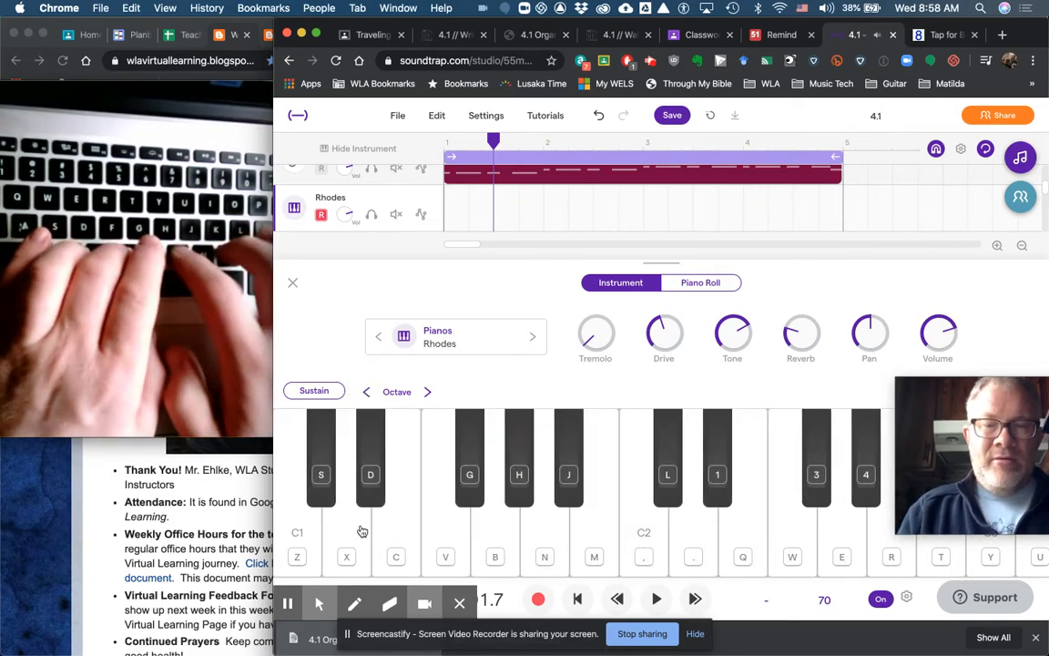
{"action": "left_click", "coordinate": [426, 393]}
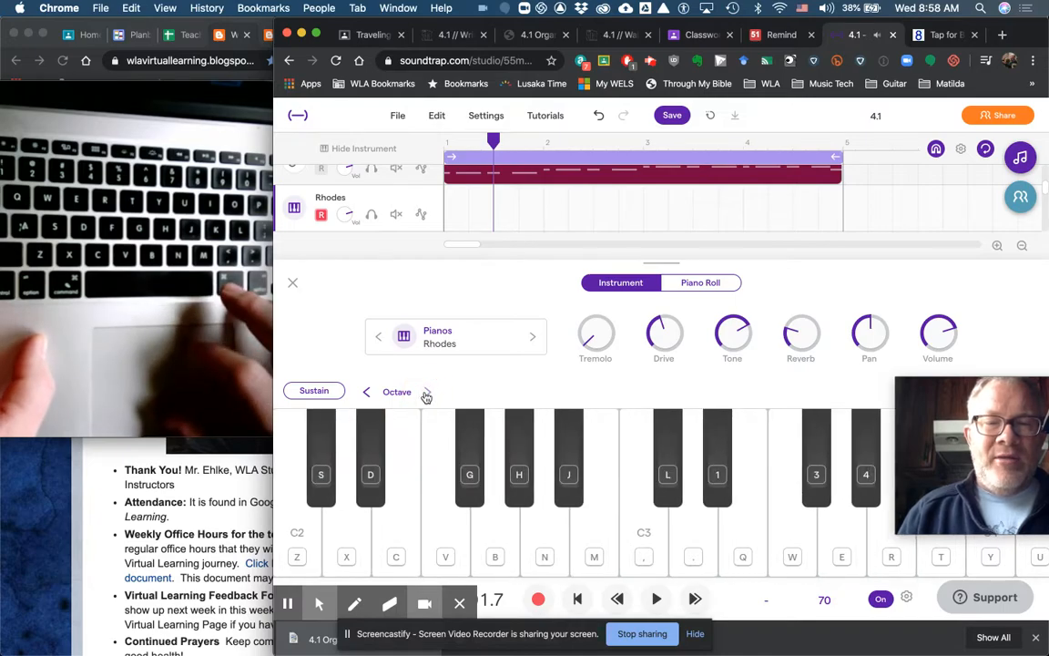
{"action": "left_click", "coordinate": [426, 394]}
Practise the F–A–C chord twice on the Rhodes in the C3 octave.
{"action": "key", "text": "v"}
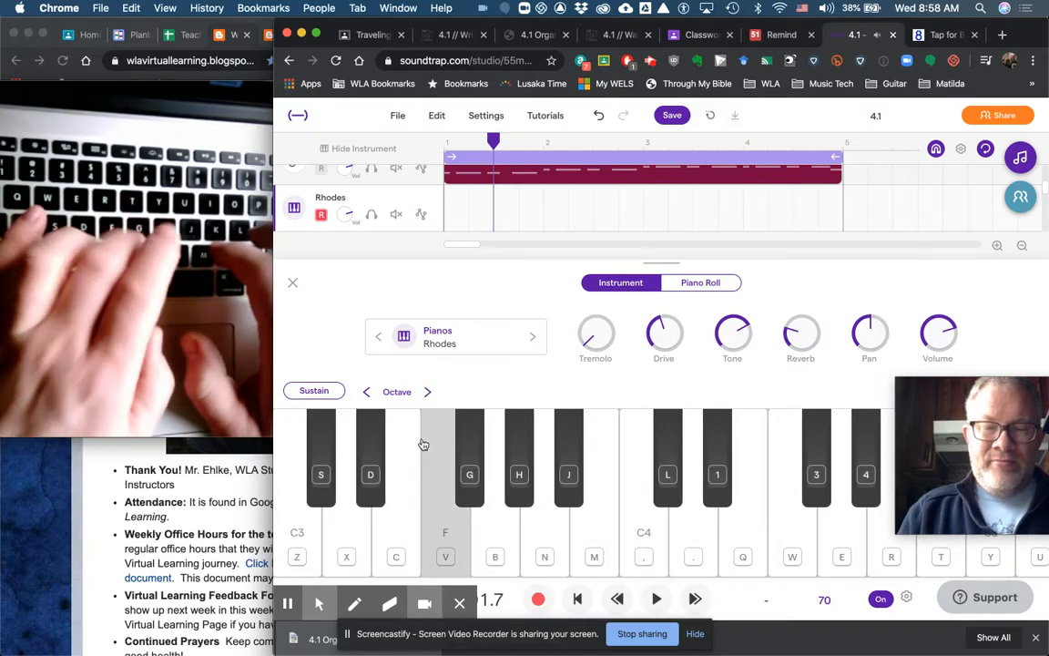
{"action": "key", "text": "n"}
{"action": "key", "text": "comma"}
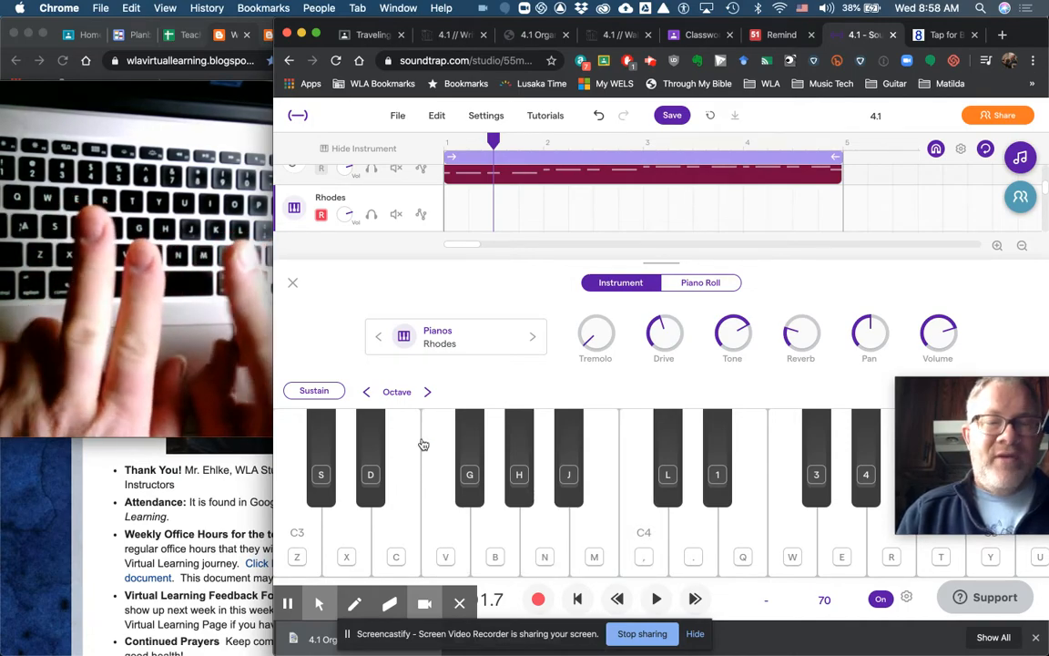
{"action": "key", "text": "v"}
{"action": "key", "text": "n"}
{"action": "key", "text": "comma"}
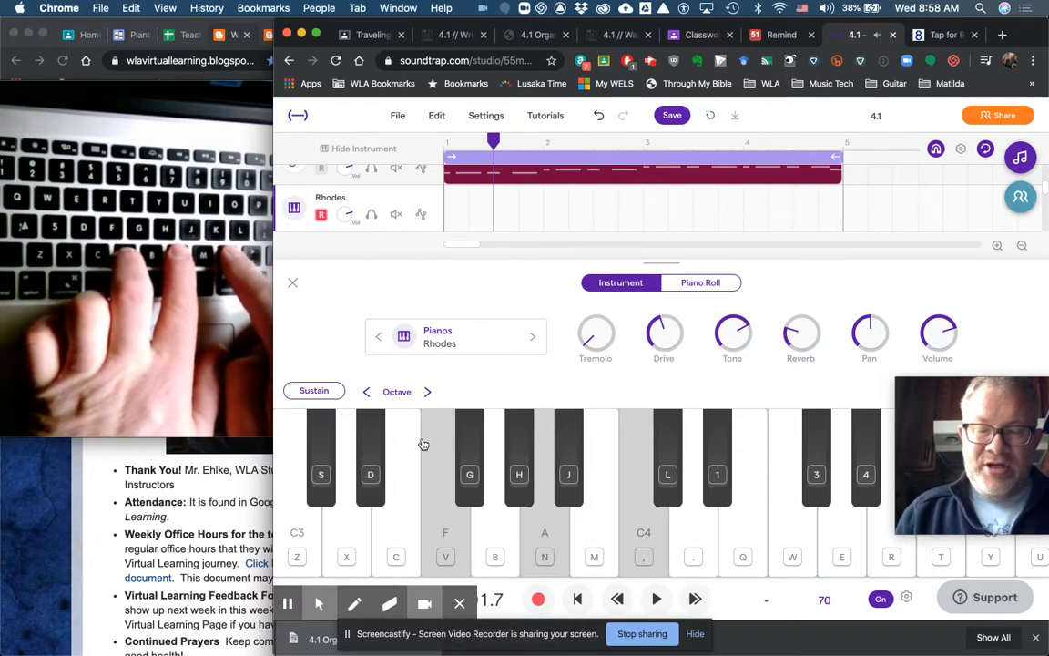
Practise moving from the G–B–D chord, played twice, up to A and C on the Rhodes.
{"action": "key", "text": "b"}
{"action": "key", "text": "m"}
{"action": "key", "text": "period"}
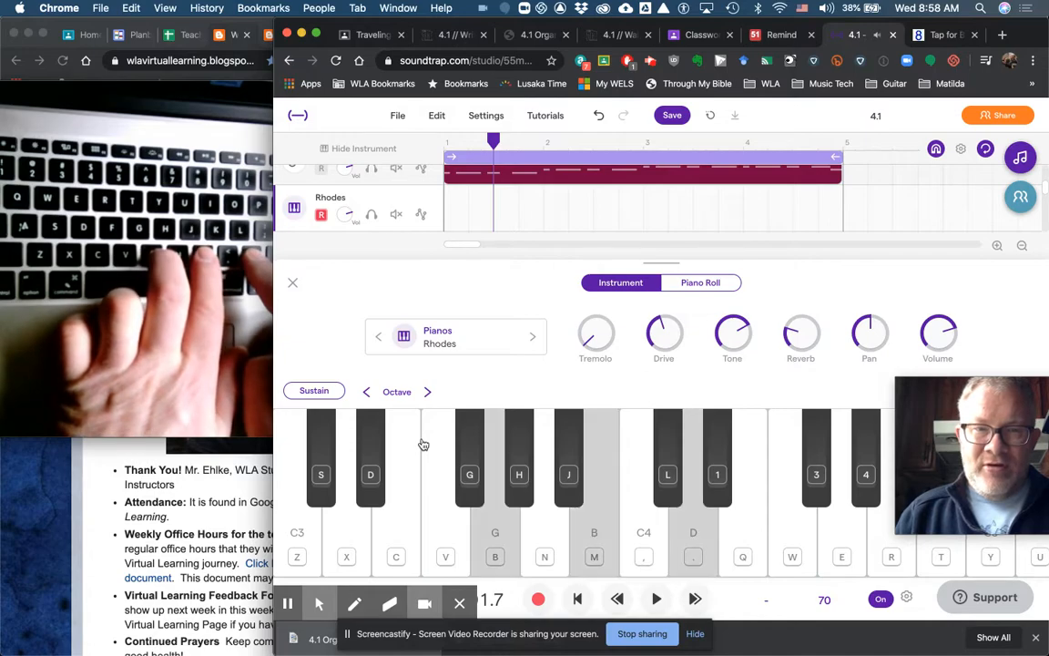
{"action": "key", "text": "b"}
{"action": "key", "text": "m"}
{"action": "key", "text": "period"}
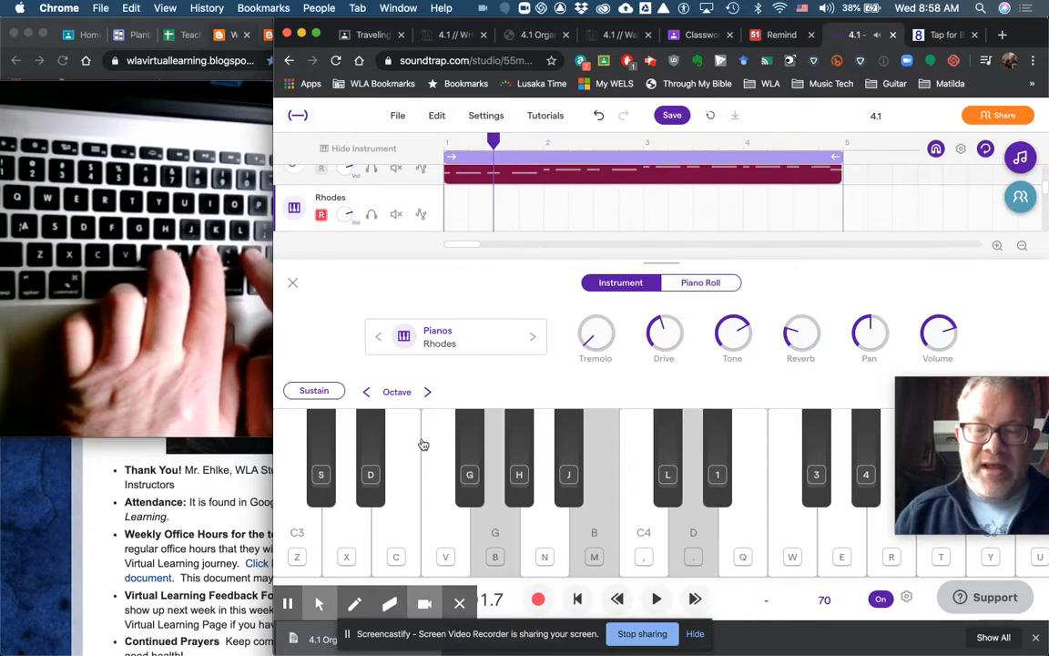
{"action": "key", "text": "n"}
{"action": "key", "text": "comma"}
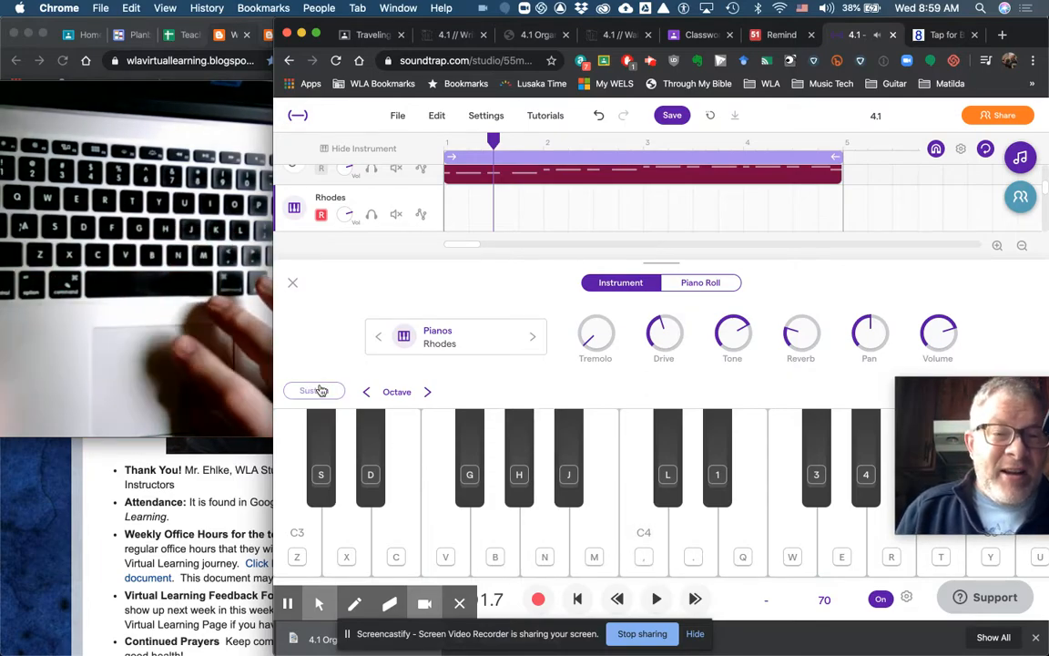
Narrow the Soundtrap window slightly and play the A–C–E chord on the Rhodes.
{"action": "left_click_drag", "start_coordinate": [287, 360], "coordinate": [302, 362]}
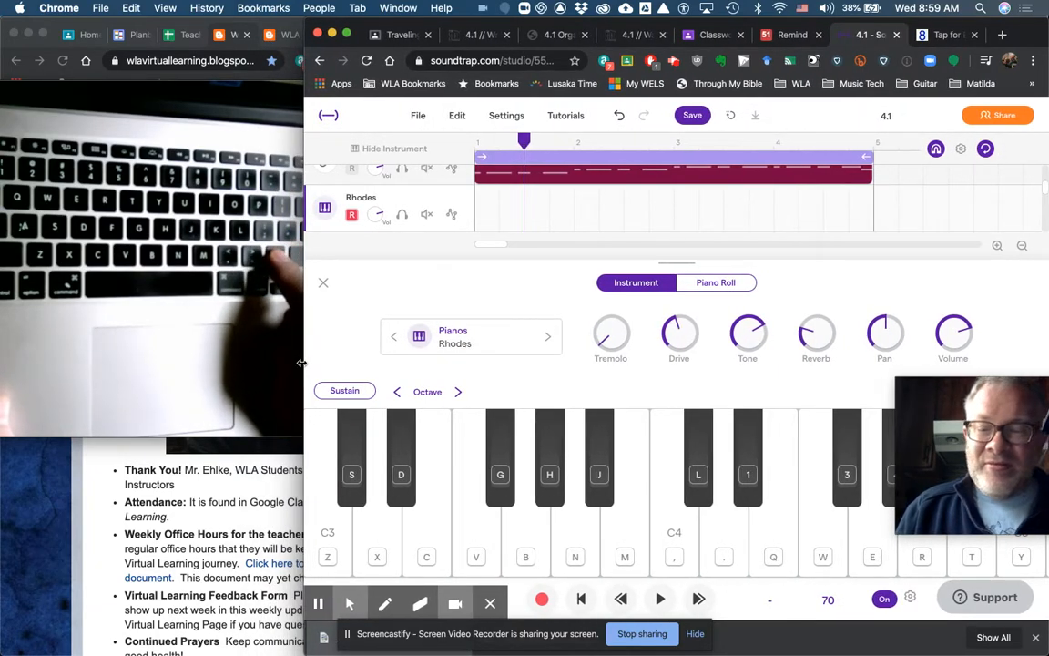
{"action": "key", "text": "n"}
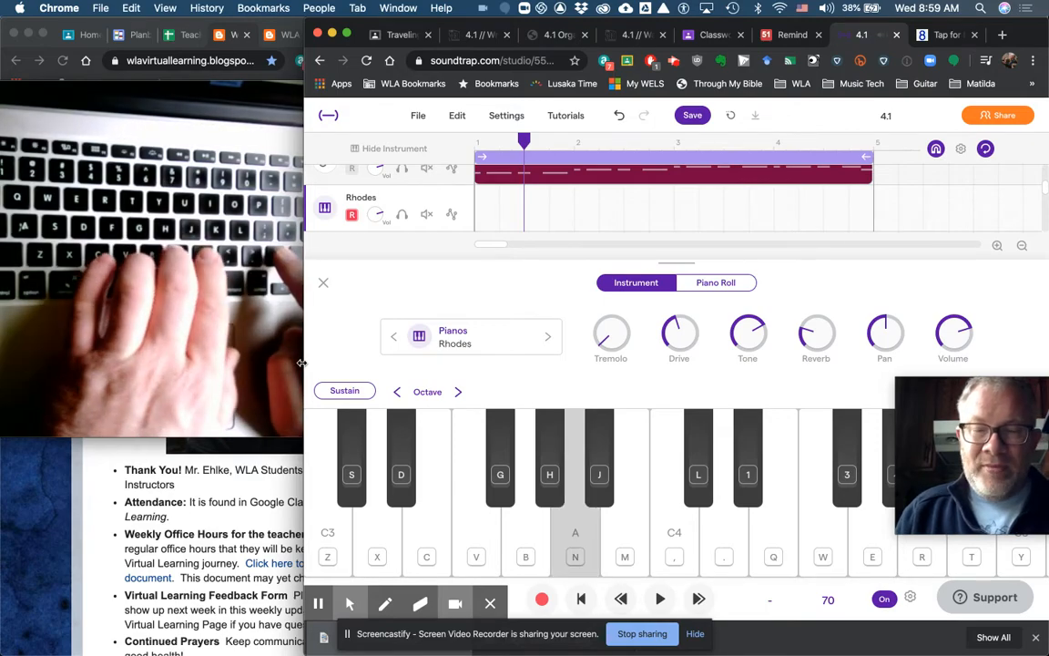
{"action": "key", "text": "comma"}
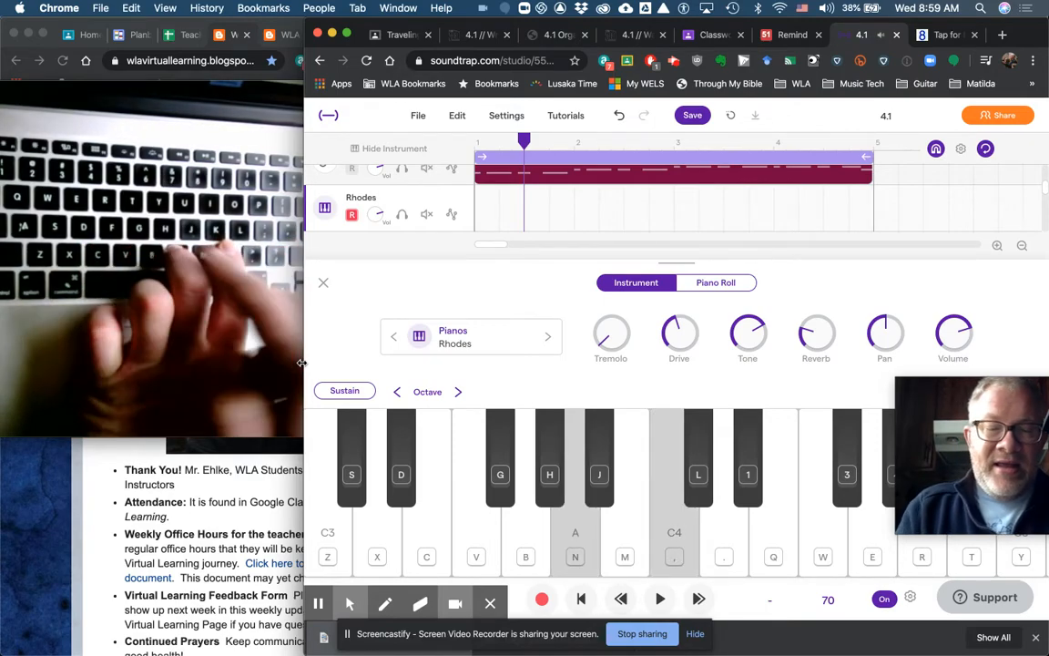
{"action": "key", "text": "q"}
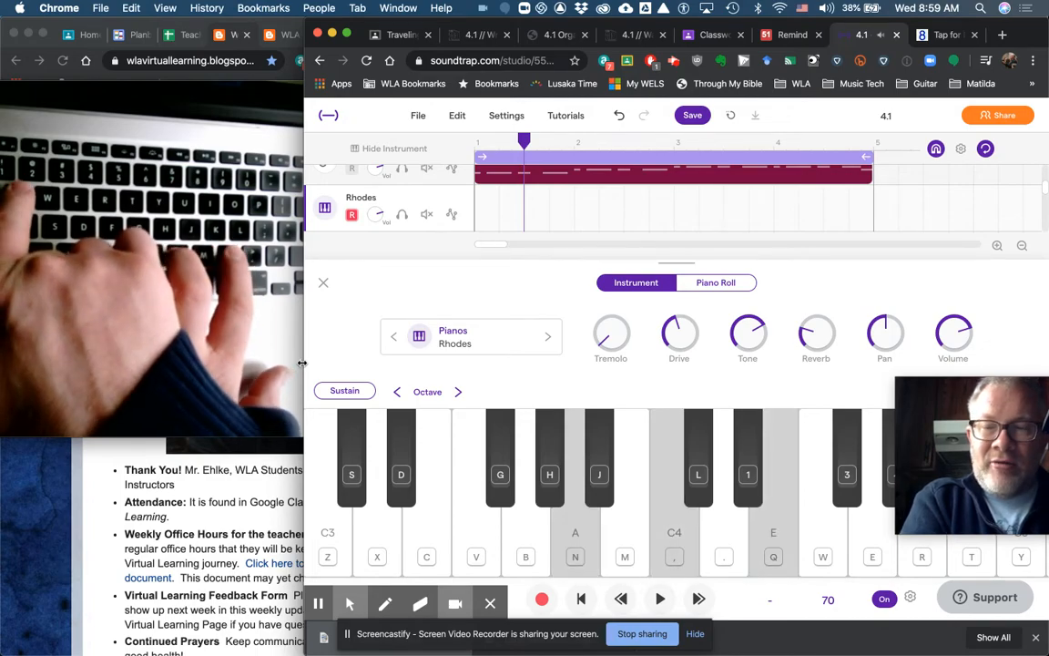
Practise changing from the G–B–D chord to the A–C–E chord on the Rhodes.
{"action": "key", "text": "b"}
{"action": "key", "text": "m"}
{"action": "key", "text": "period"}
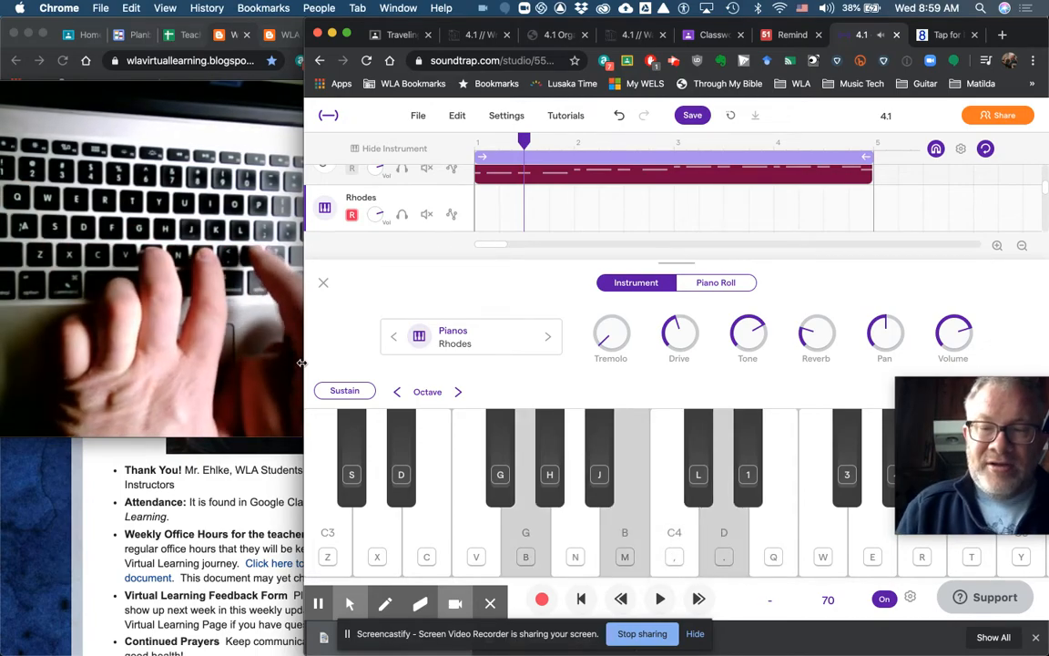
{"action": "key", "text": "n"}
{"action": "key", "text": "q"}
{"action": "key", "text": "comma"}
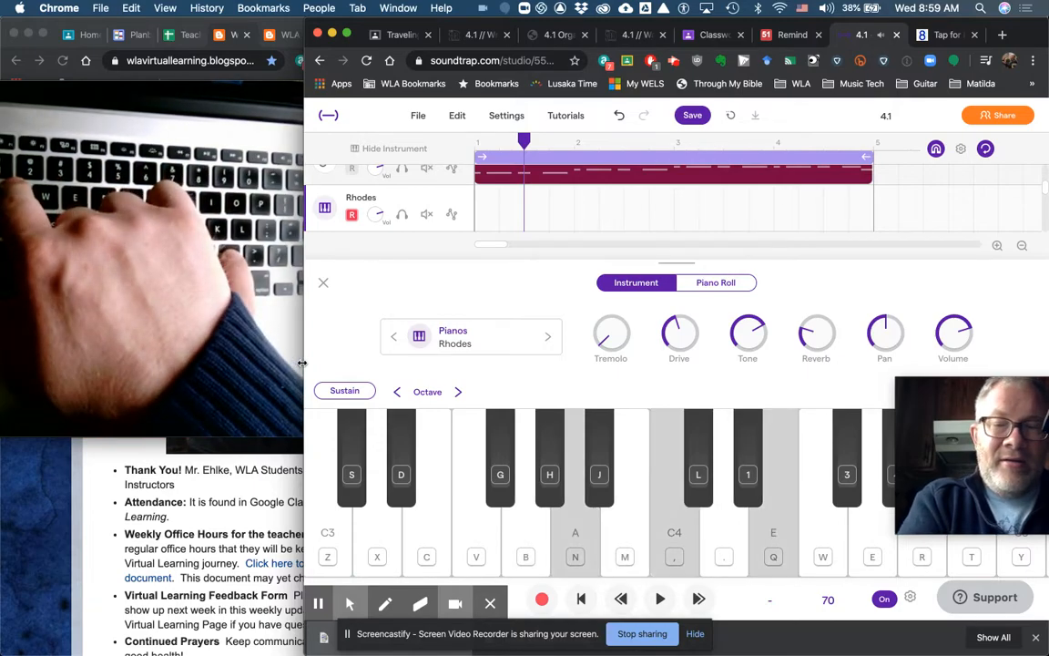
Repeat the change from G–B–D to A–C–E, replaying the upper C and E of the A chord.
{"action": "key", "text": "b"}
{"action": "key", "text": "m"}
{"action": "key", "text": "period"}
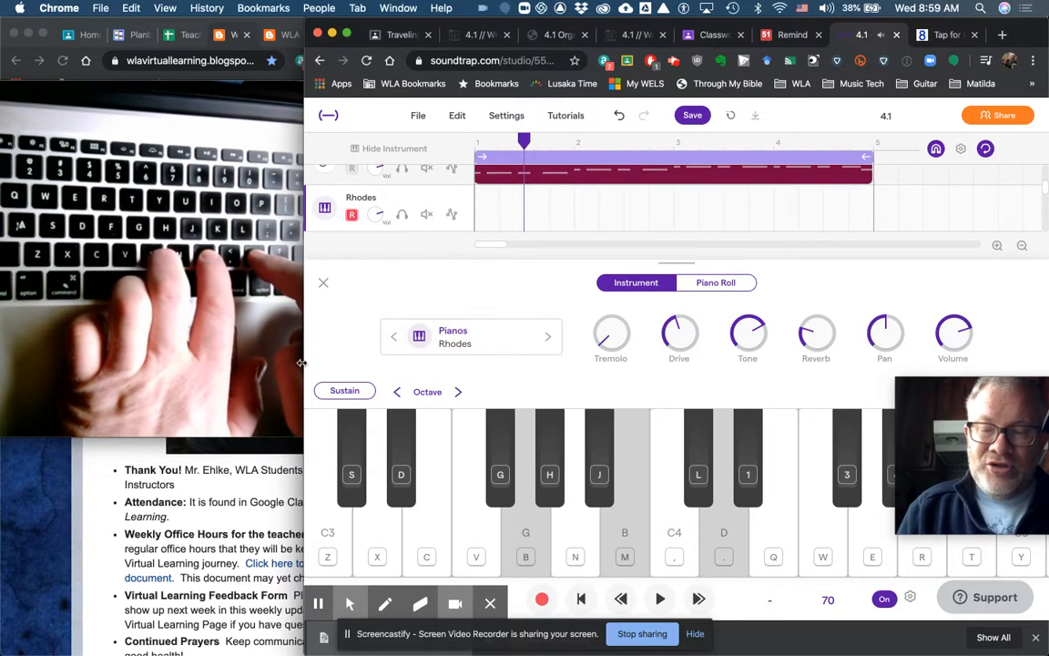
{"action": "key", "text": "comma"}
{"action": "key", "text": "n"}
{"action": "key", "text": "q"}
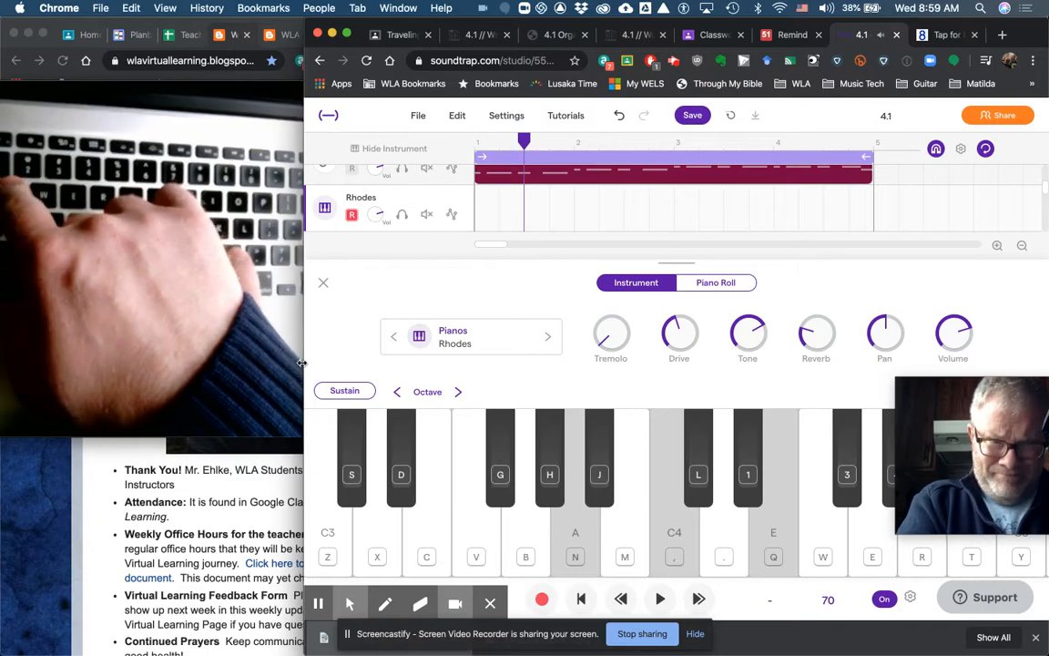
{"action": "key", "text": "comma"}
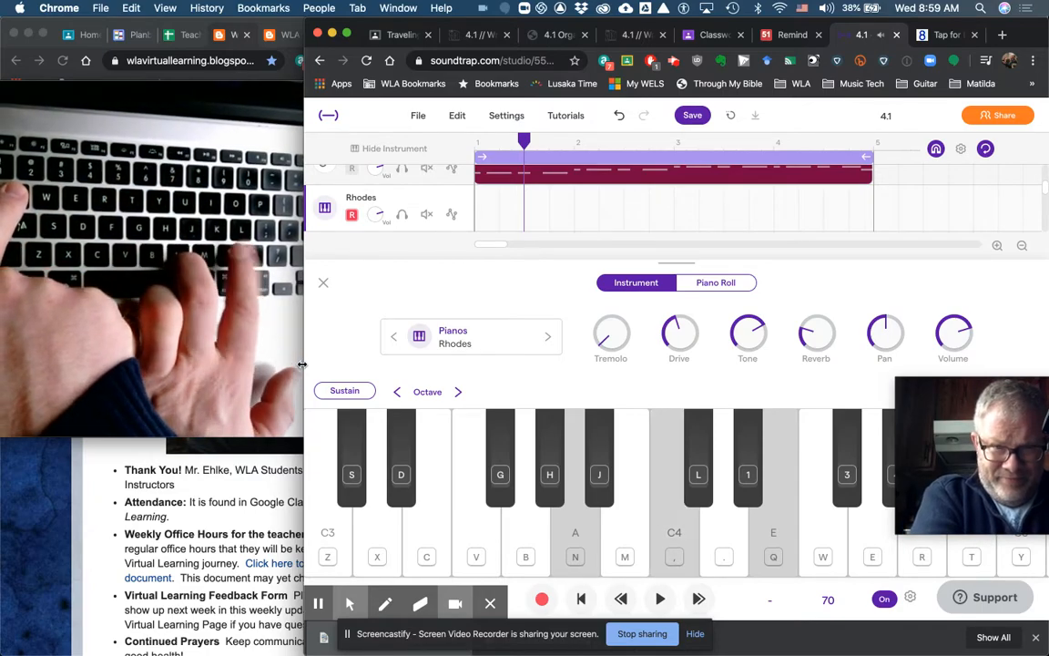
{"action": "key", "text": "q"}
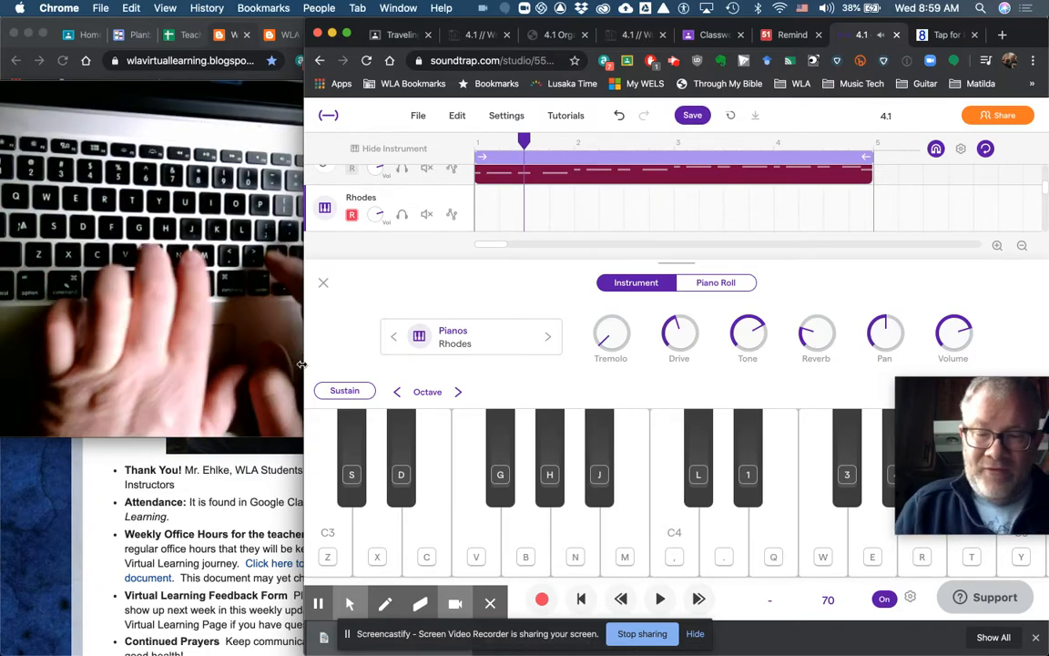
Rehearse the G–B–D chord twice in a row, followed by the A–C–E chord.
{"action": "key", "text": "b"}
{"action": "key", "text": "m"}
{"action": "key", "text": "period"}
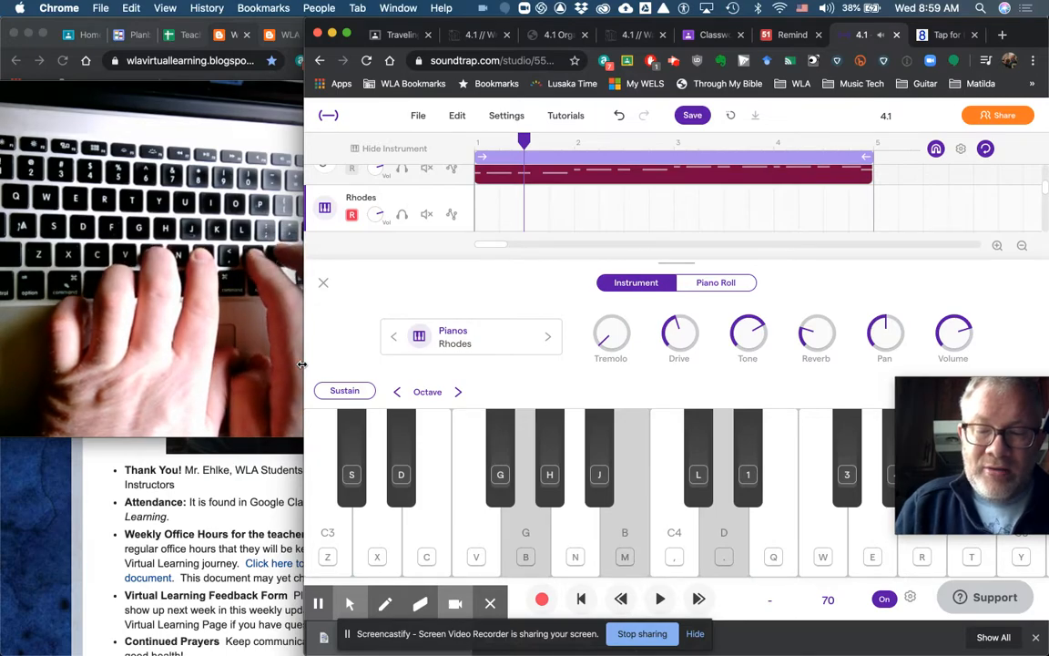
{"action": "key", "text": "comma"}
{"action": "key", "text": "b"}
{"action": "key", "text": "m"}
{"action": "key", "text": "period"}
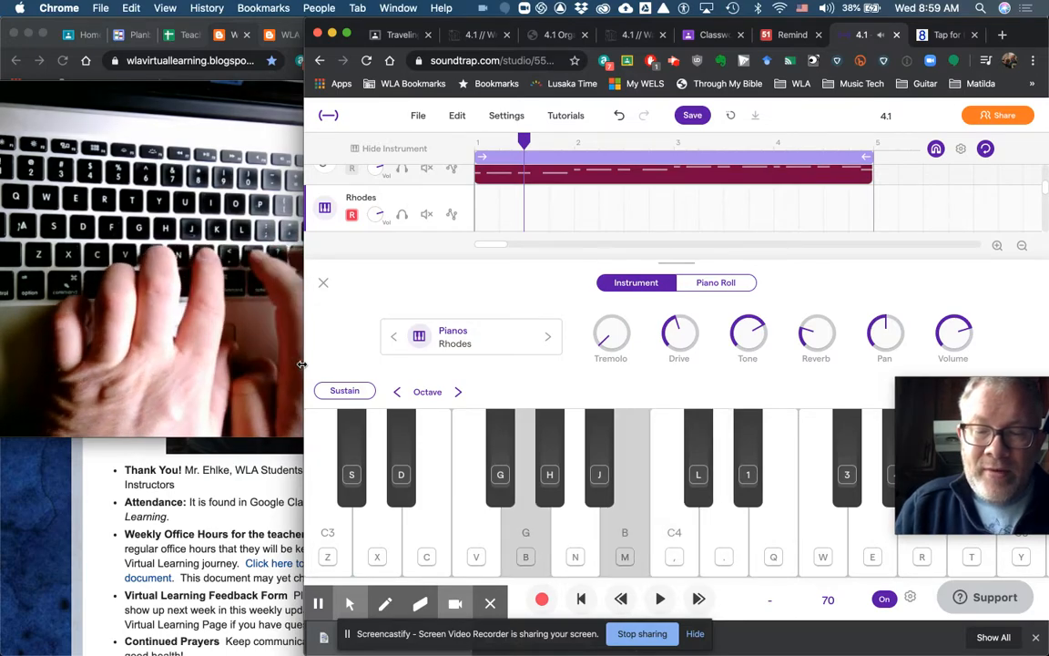
{"action": "key", "text": "n"}
{"action": "key", "text": "comma"}
{"action": "key", "text": "q"}
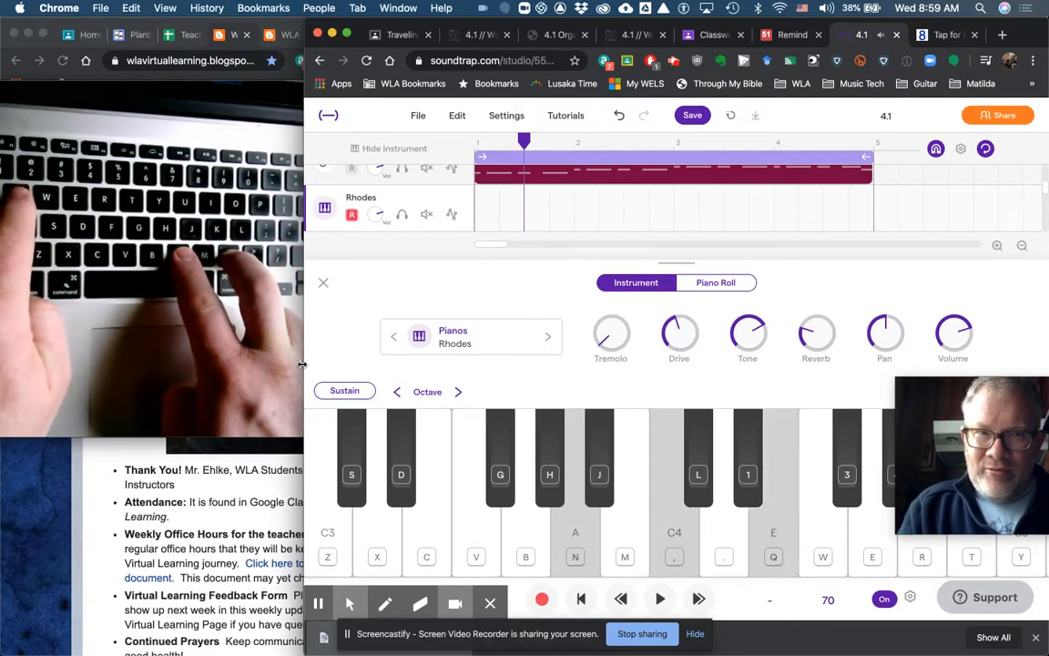
Practise the F–A–C chord on the Rhodes in the C3 octave.
{"action": "key", "text": "g"}
{"action": "key", "text": "j"}
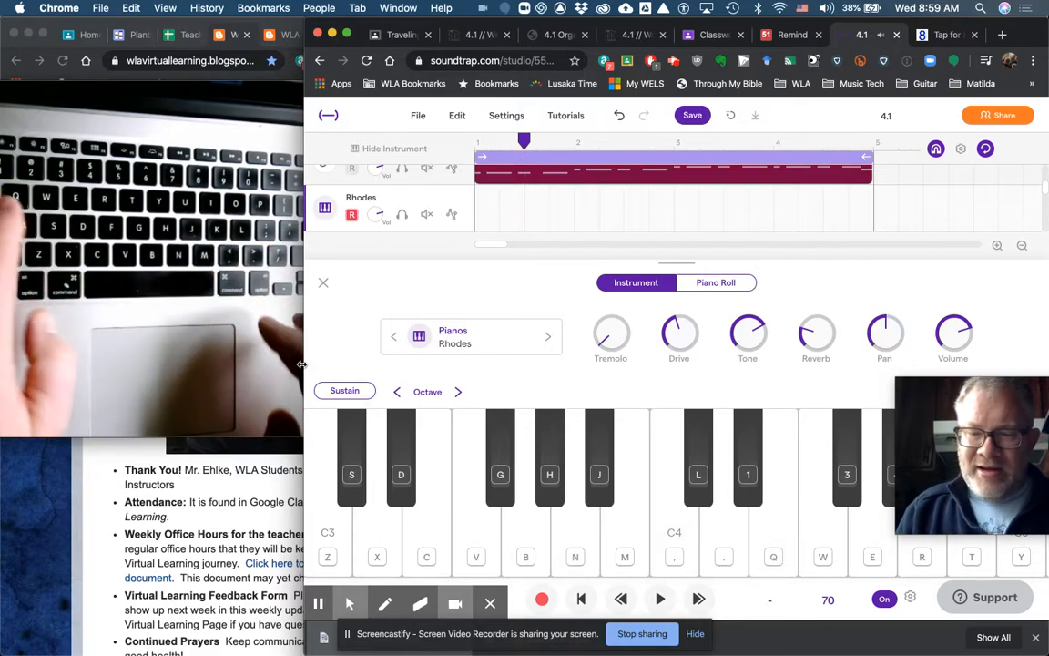
{"action": "key", "text": "v"}
{"action": "key", "text": "n"}
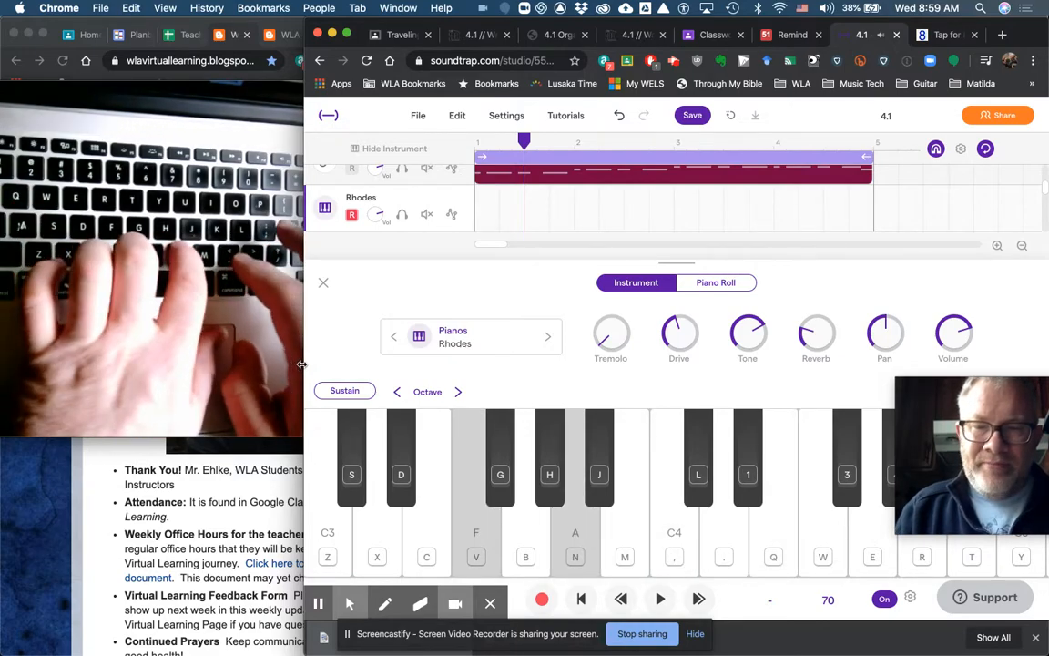
{"action": "key", "text": "comma"}
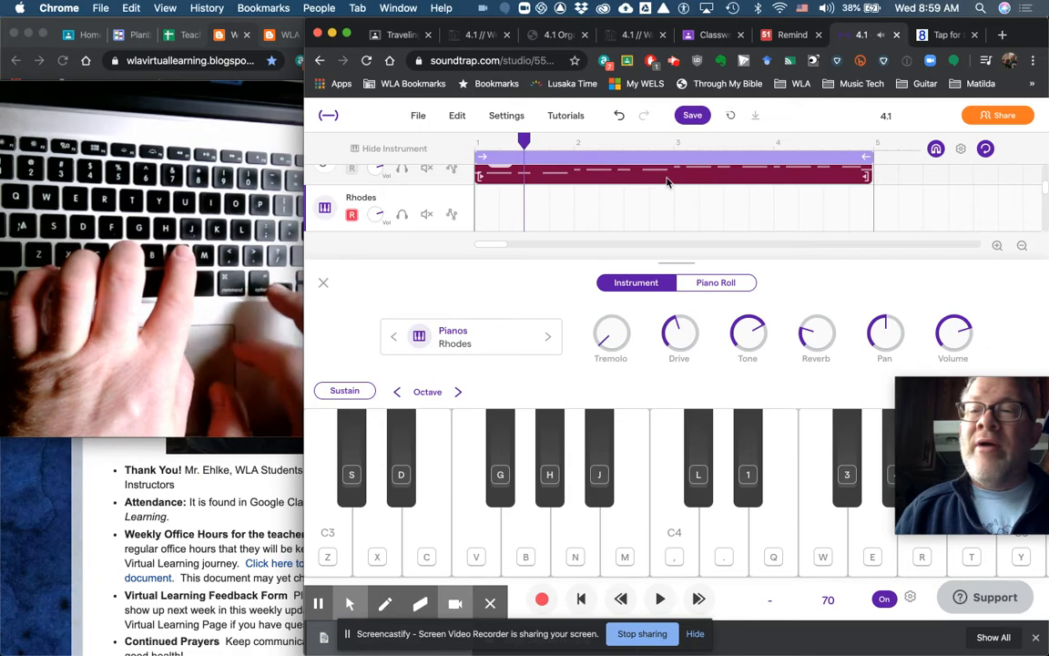
Return the playhead to the start of bar 1 and rehearse the opening F–A–C chord.
{"action": "scroll", "coordinate": [848, 162], "scroll_direction": "up", "scroll_amount": 2}
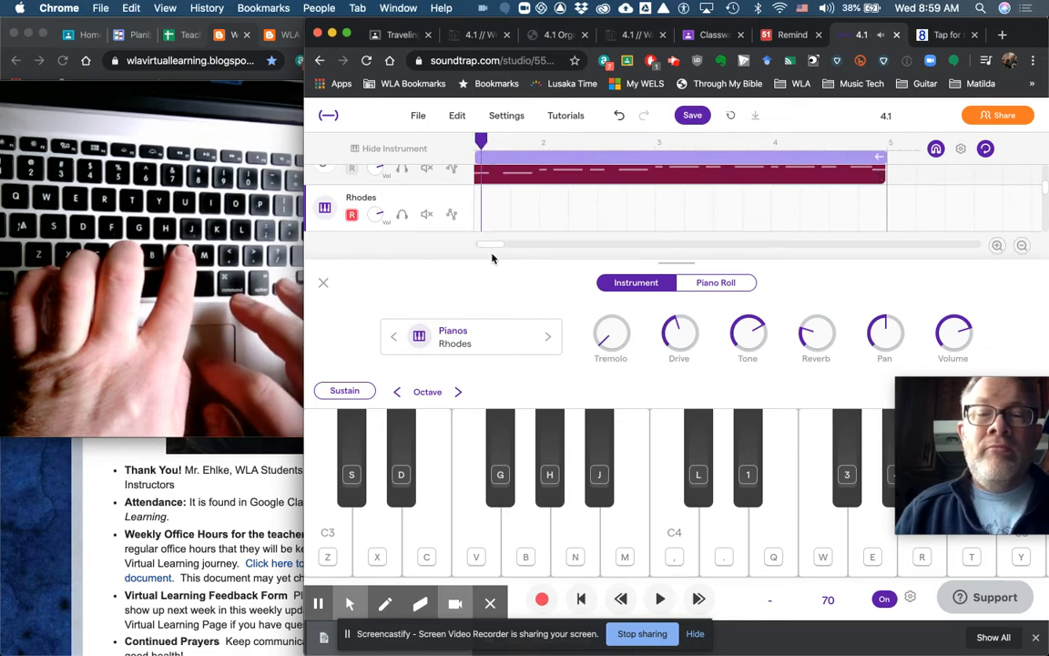
{"action": "left_click", "coordinate": [581, 599]}
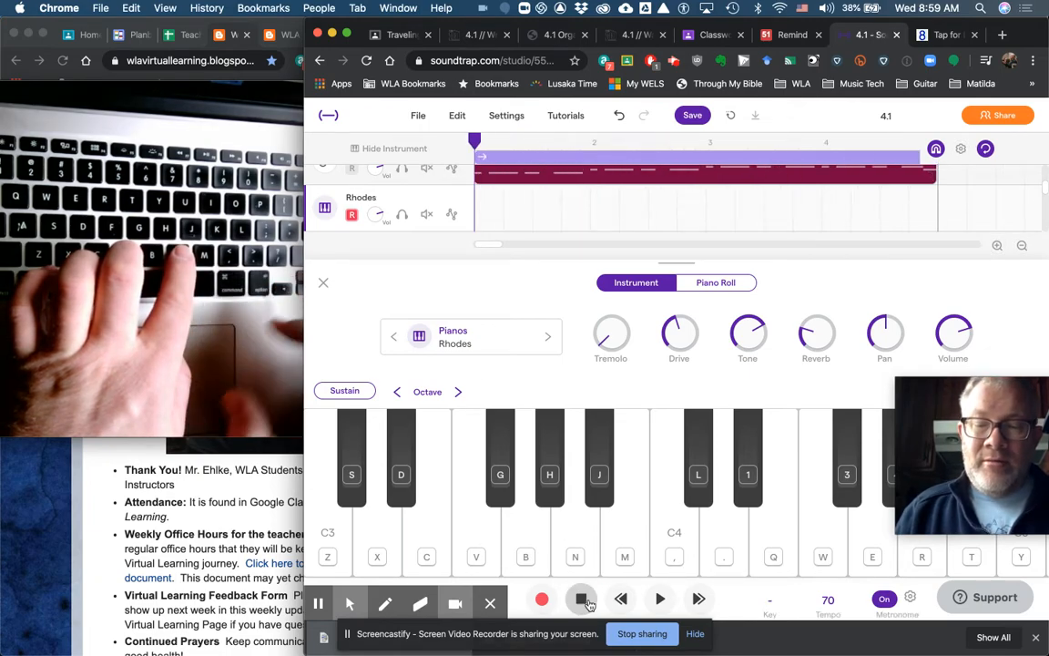
{"action": "key", "text": "v"}
{"action": "key", "text": "n"}
{"action": "key", "text": "comma"}
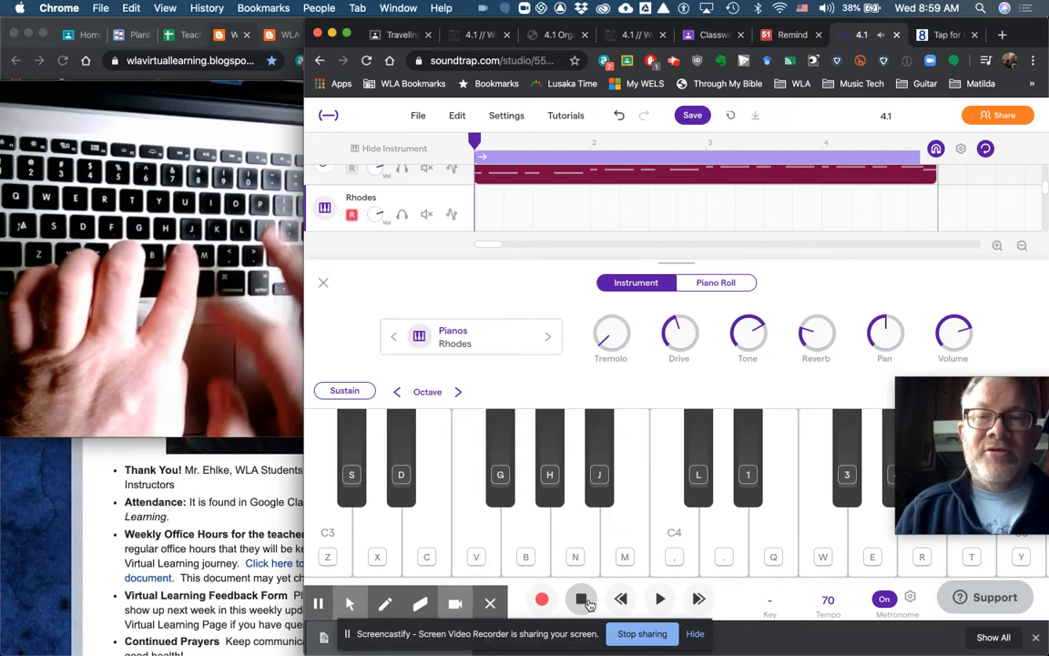
Play back the song from bar 1 while rehearsing the F–A–C, G–B–D and A–C–E chords in time with it.
{"action": "left_click", "coordinate": [660, 599]}
{"action": "key", "text": "v"}
{"action": "key", "text": "n"}
{"action": "key", "text": "comma"}
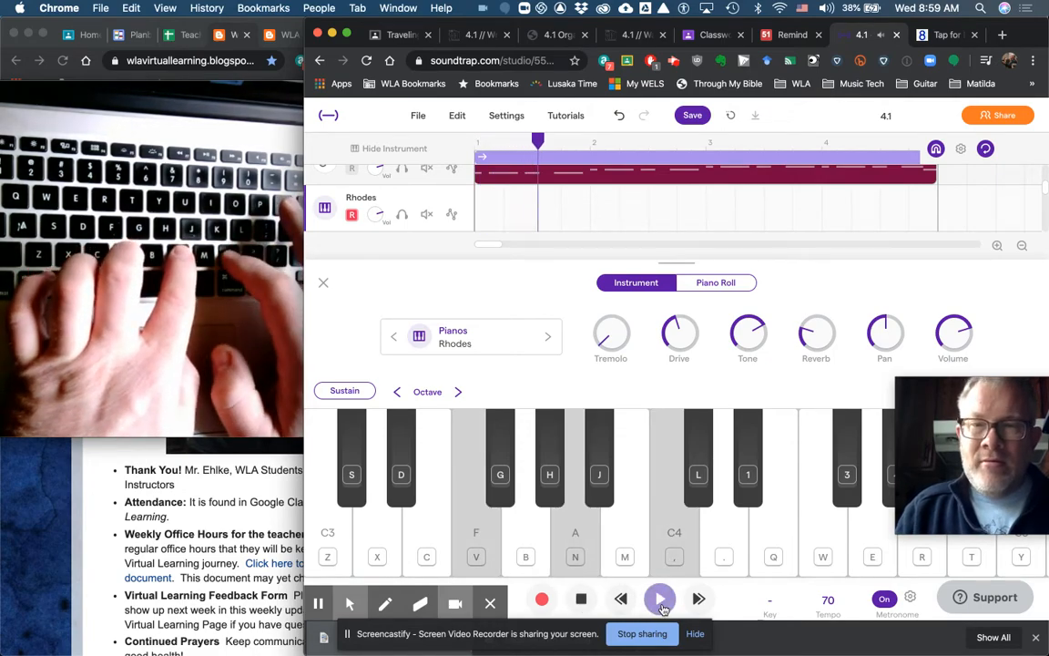
{"action": "key", "text": "b"}
{"action": "key", "text": "m"}
{"action": "key", "text": "period"}
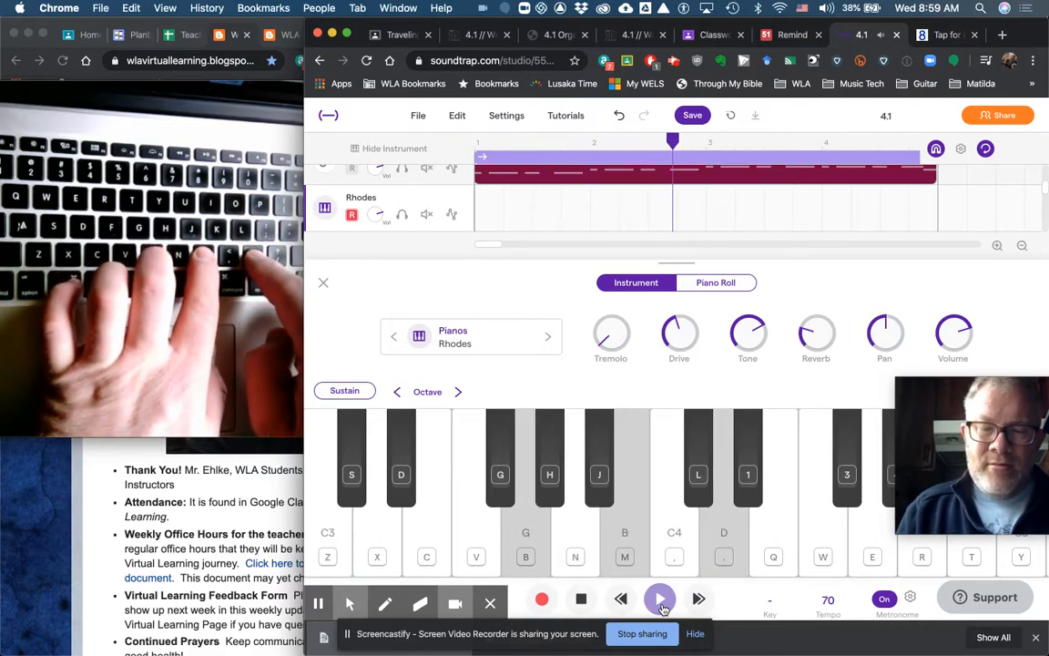
{"action": "key", "text": "n"}
{"action": "key", "text": "comma"}
{"action": "key", "text": "q"}
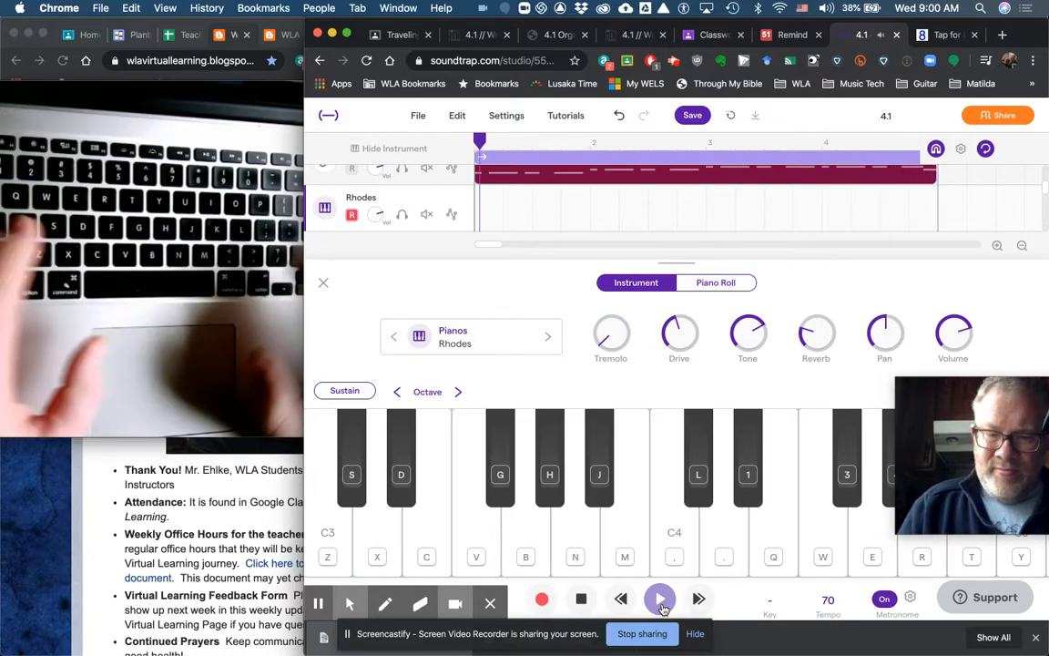
Start recording the Rhodes track from the beginning of bar 1 and hold the F–A–C chord through the first bar.
{"action": "left_click_drag", "start_coordinate": [492, 141], "coordinate": [457, 147]}
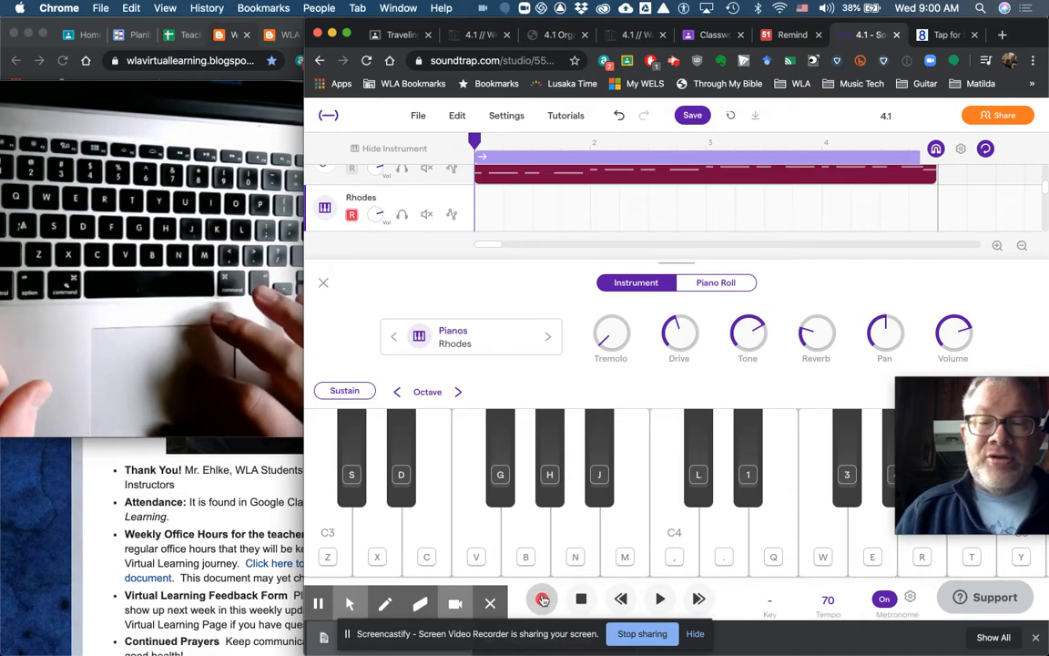
{"action": "left_click", "coordinate": [541, 601]}
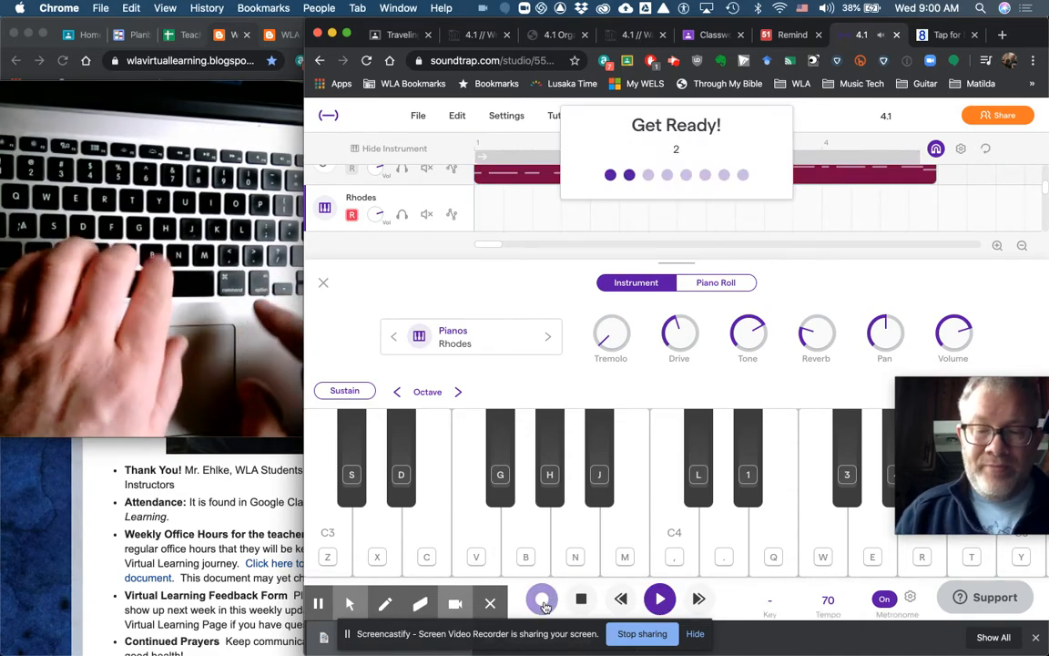
{"action": "key", "text": "v"}
{"action": "key", "text": "n"}
{"action": "key", "text": "comma"}
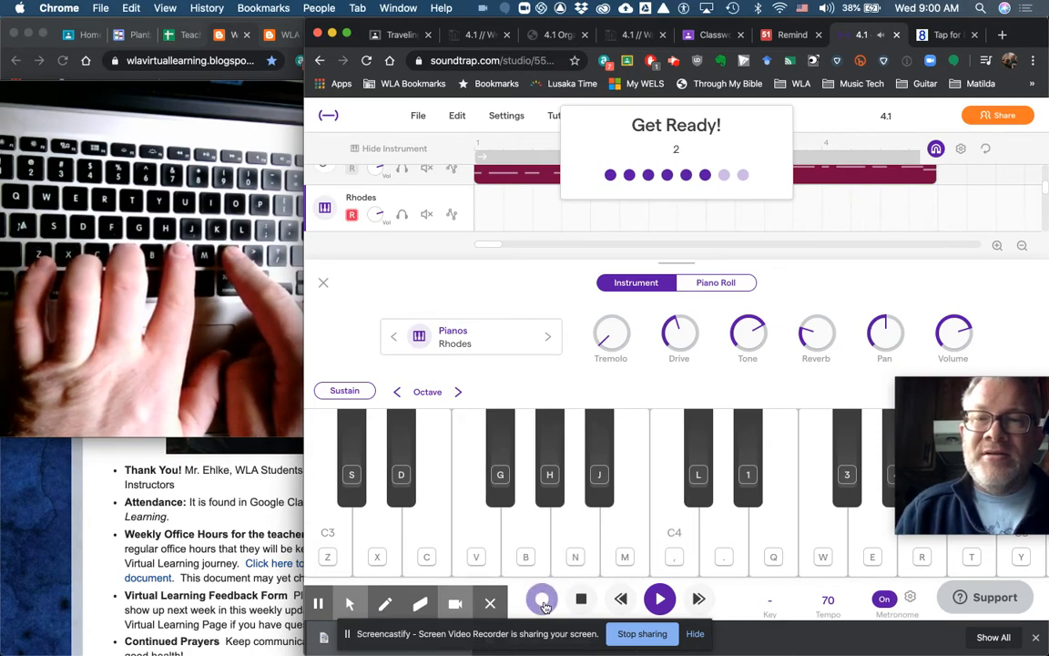
{"action": "key", "text": "v"}
{"action": "key", "text": "n"}
{"action": "key", "text": "comma"}
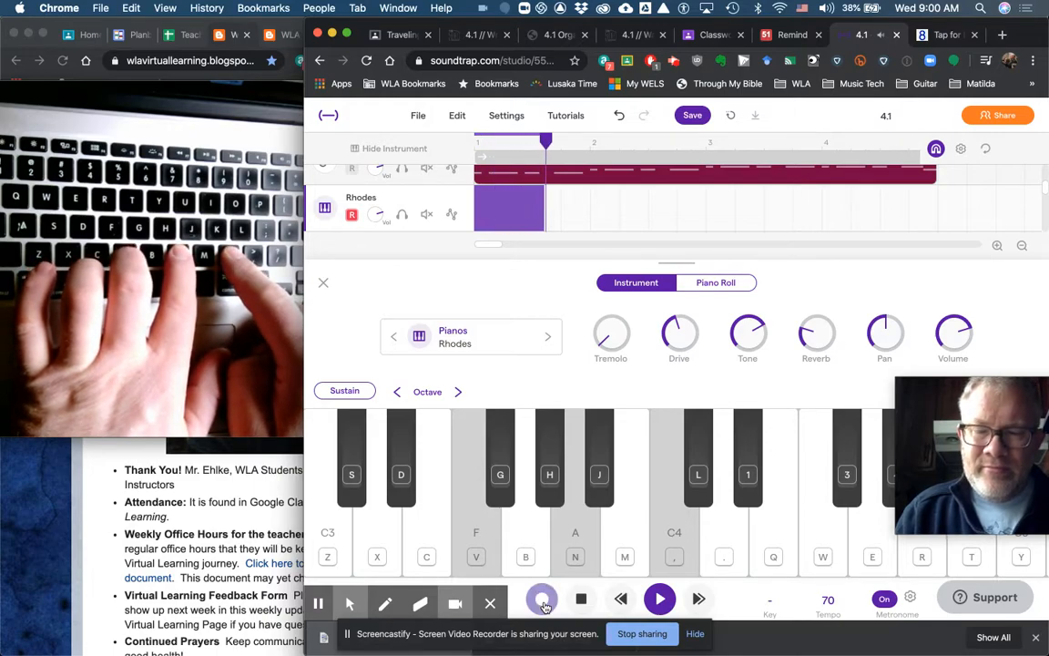
Record the G–B–D chord in bar 2 and the A–C–E chord in bars 3 and 4 of the Rhodes track.
{"action": "key", "text": "b"}
{"action": "key", "text": "m"}
{"action": "key", "text": "period"}
{"action": "key", "text": "v"}
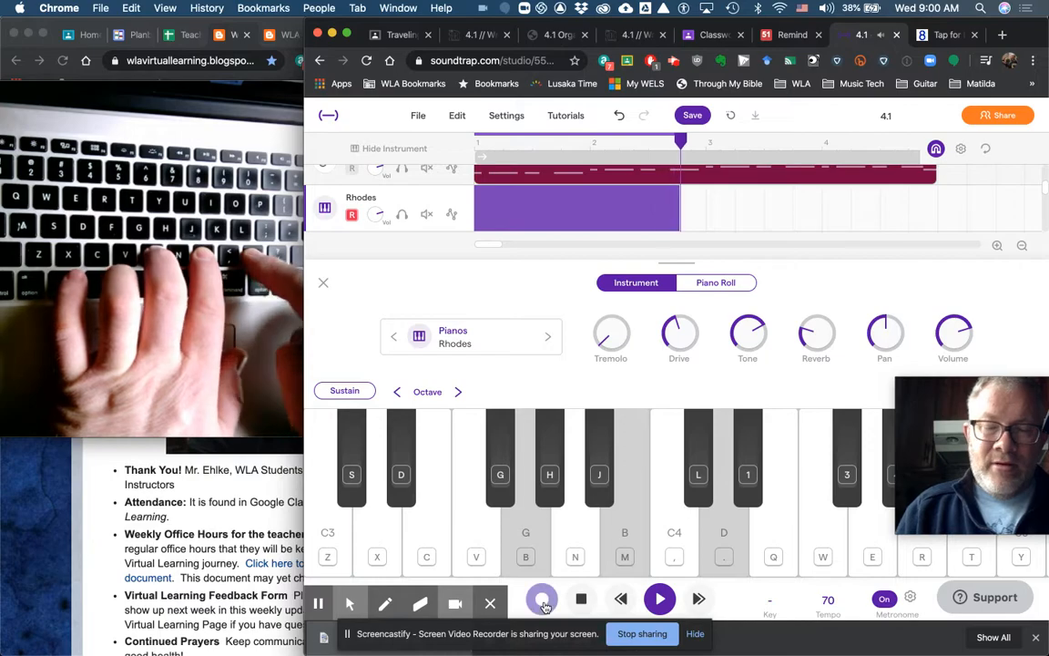
{"action": "key", "text": "n"}
{"action": "key", "text": "comma"}
{"action": "key", "text": "q"}
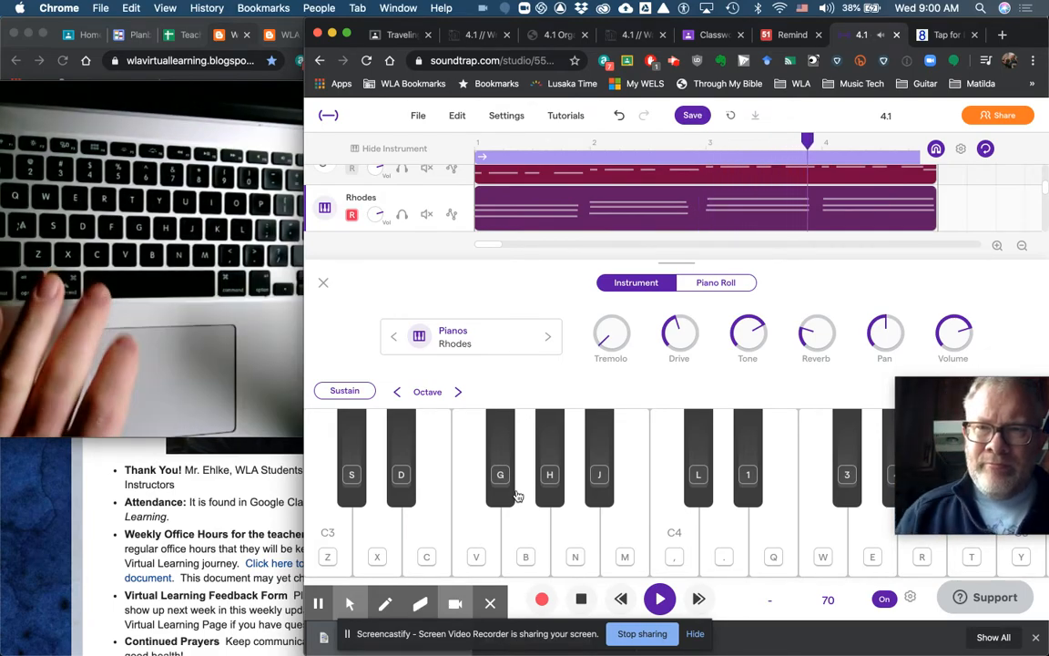
Stop playback and lengthen the Rhodes notes in the piano roll so each of the four chords fills its whole bar.
{"action": "key", "text": "space"}
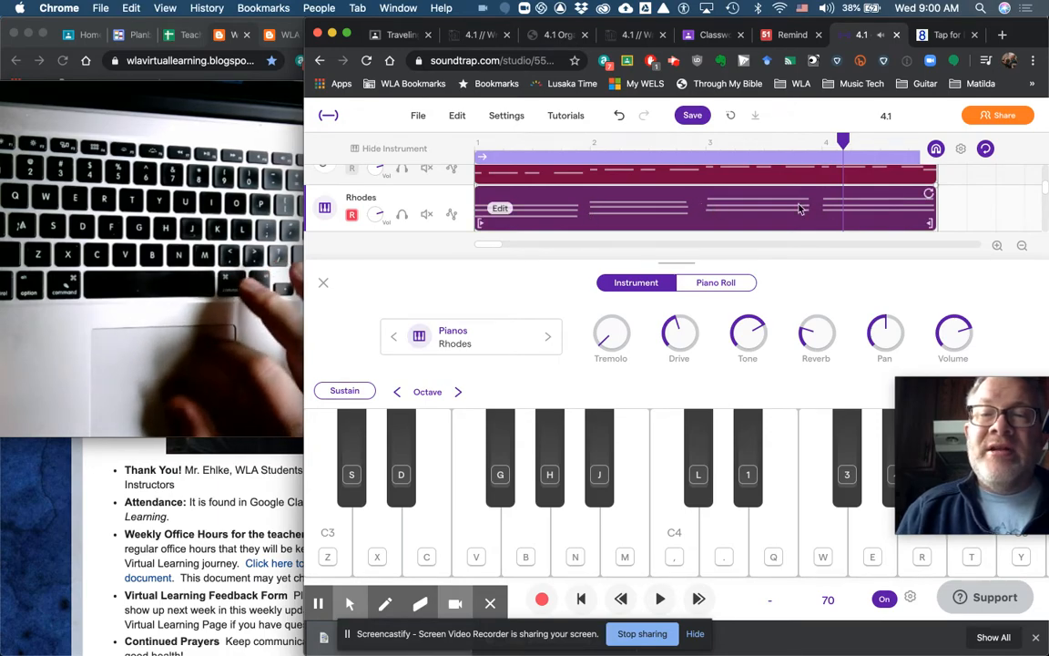
{"action": "left_click", "coordinate": [708, 283]}
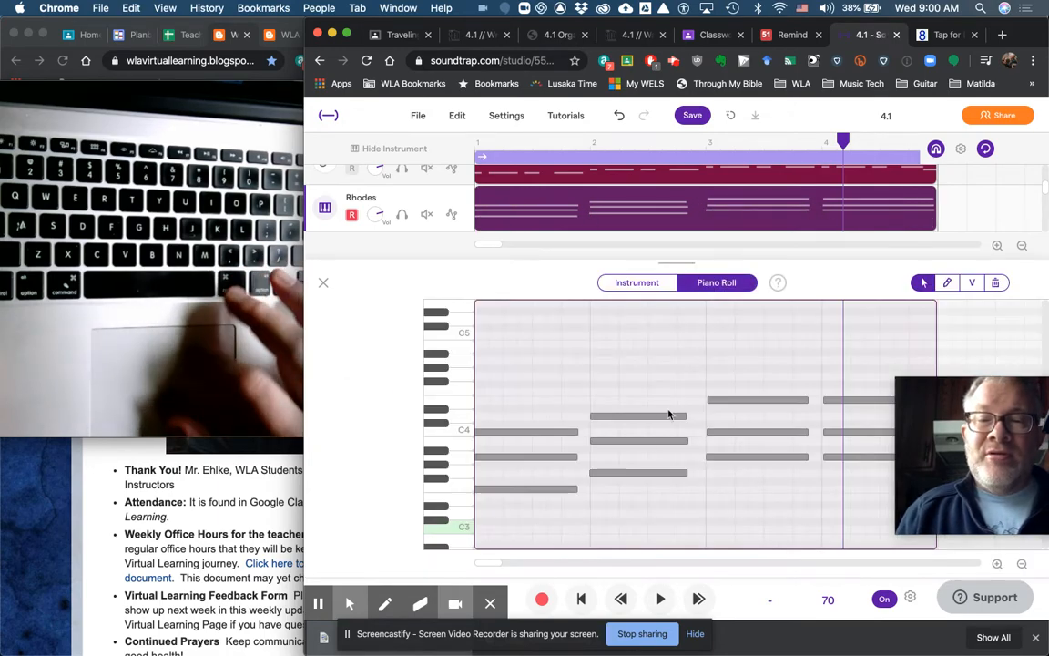
{"action": "left_click_drag", "start_coordinate": [559, 420], "coordinate": [589, 491]}
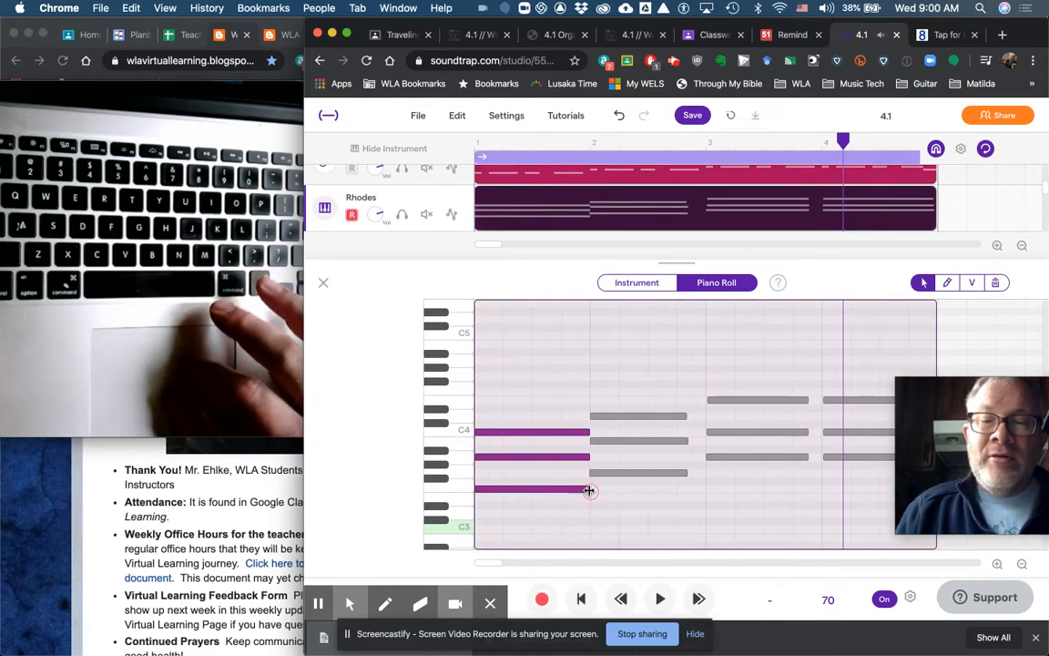
{"action": "left_click_drag", "start_coordinate": [667, 410], "coordinate": [707, 472]}
{"action": "left_click_drag", "start_coordinate": [770, 393], "coordinate": [821, 455]}
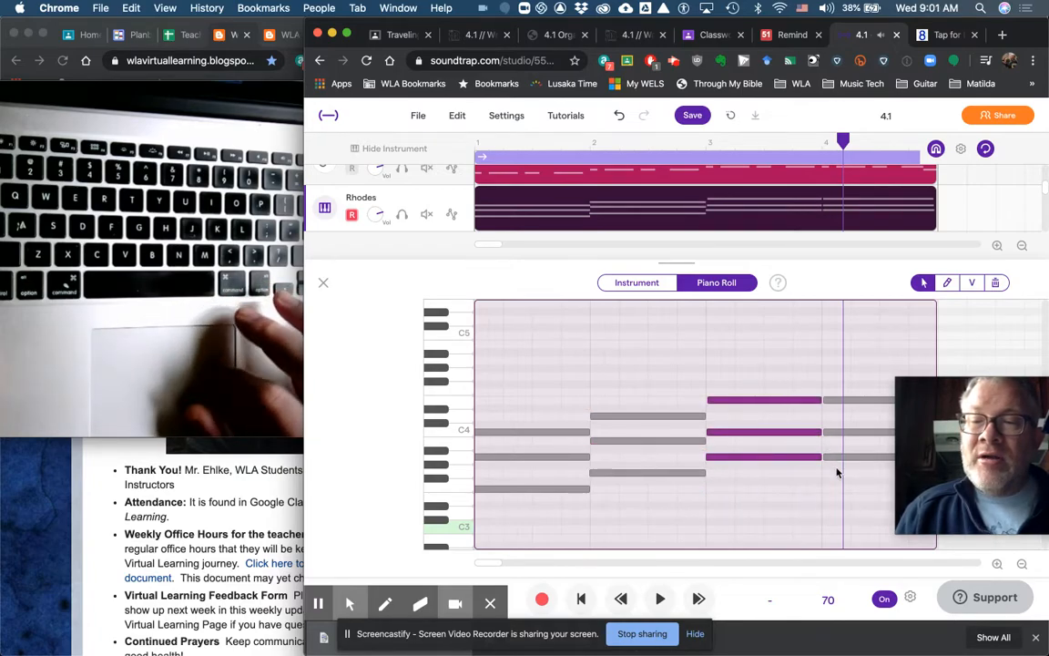
{"action": "scroll", "coordinate": [836, 471], "scroll_direction": "right", "scroll_amount": 5}
{"action": "left_click_drag", "start_coordinate": [728, 374], "coordinate": [767, 478]}
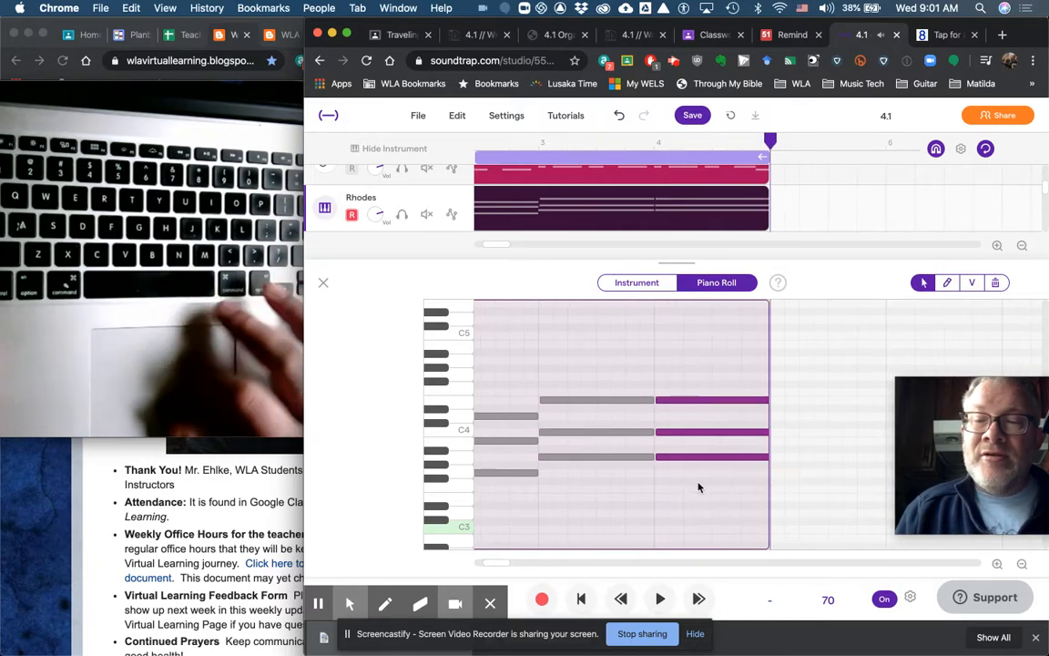
{"action": "scroll", "coordinate": [686, 488], "scroll_direction": "left", "scroll_amount": 5}
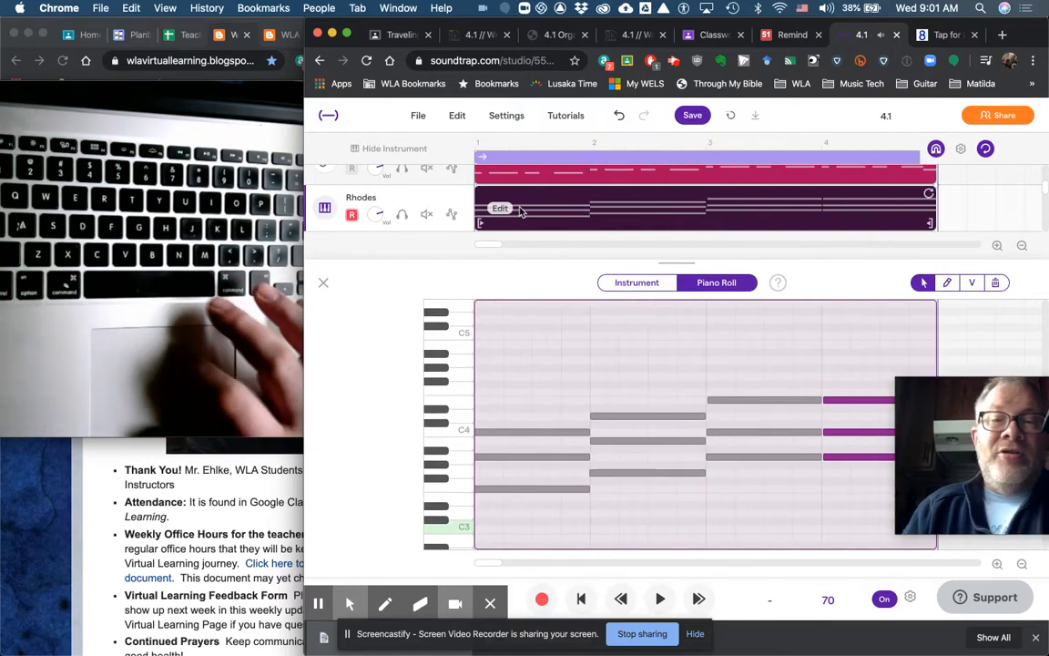
Quantize the recorded Rhodes region to 1/1.
{"action": "right_click", "coordinate": [506, 209]}
{"action": "mouse_move", "coordinate": [563, 342]}
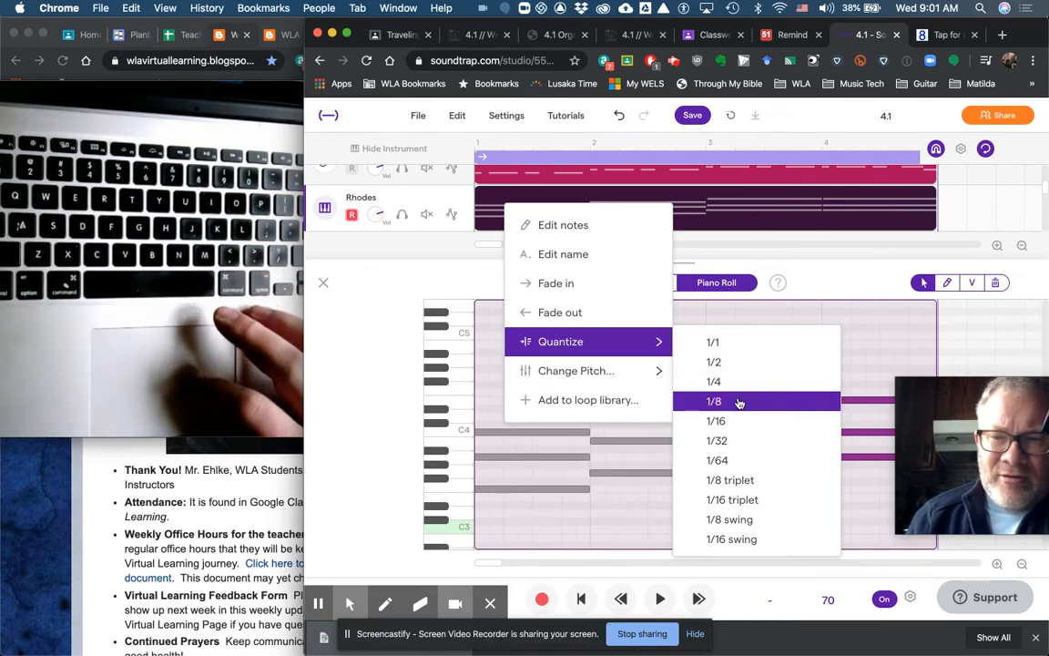
{"action": "left_click", "coordinate": [743, 342]}
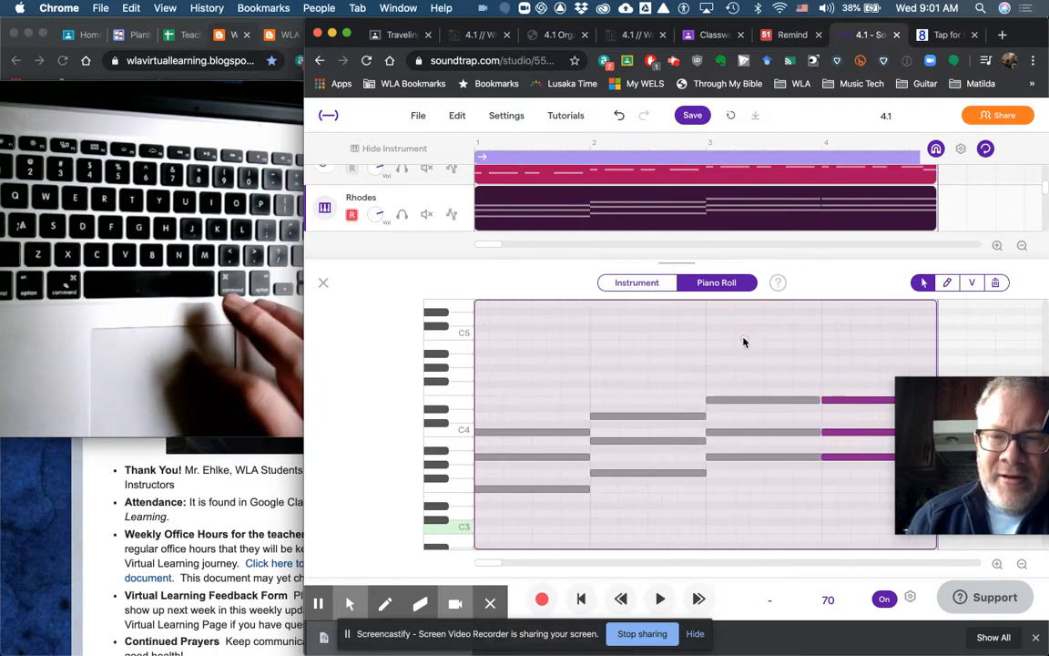
{"action": "left_click", "coordinate": [593, 393]}
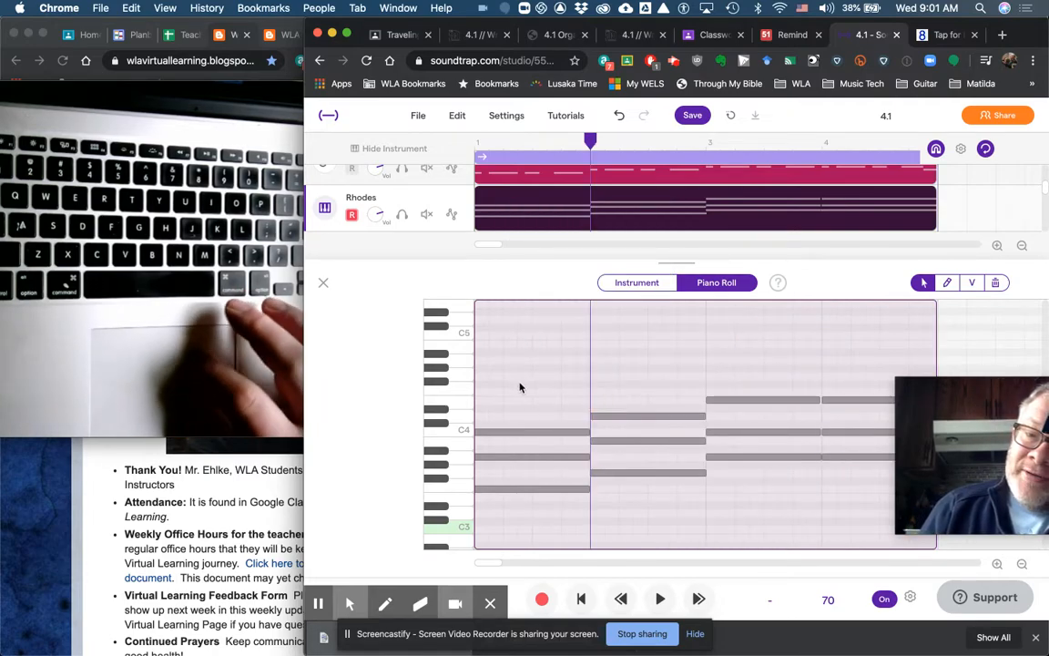
{"action": "left_click_drag", "start_coordinate": [512, 398], "coordinate": [730, 457]}
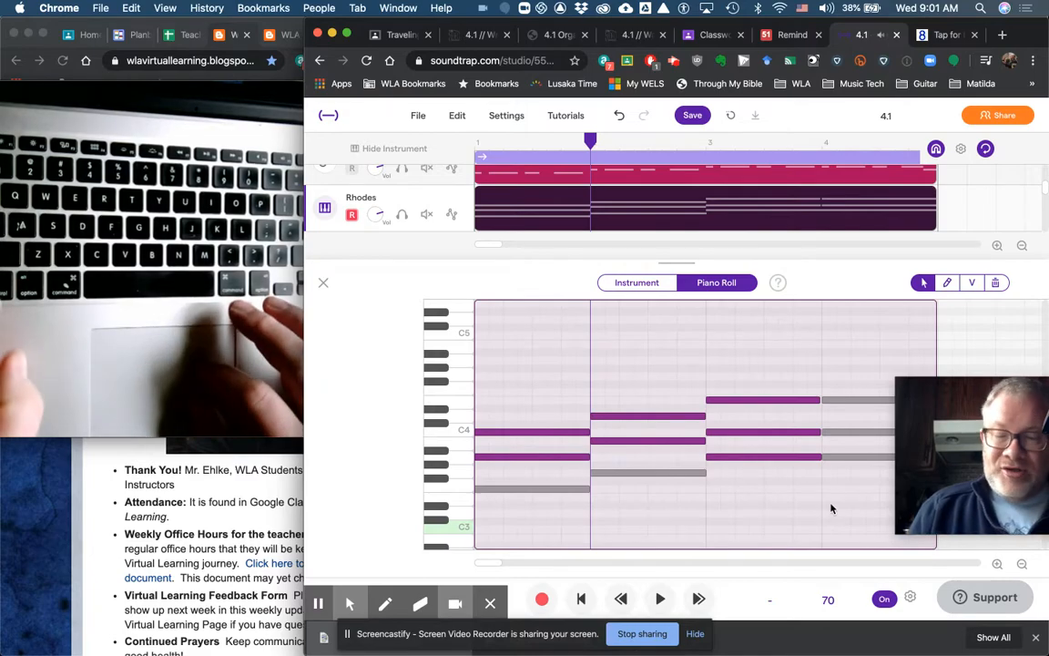
{"action": "key", "text": "super+a"}
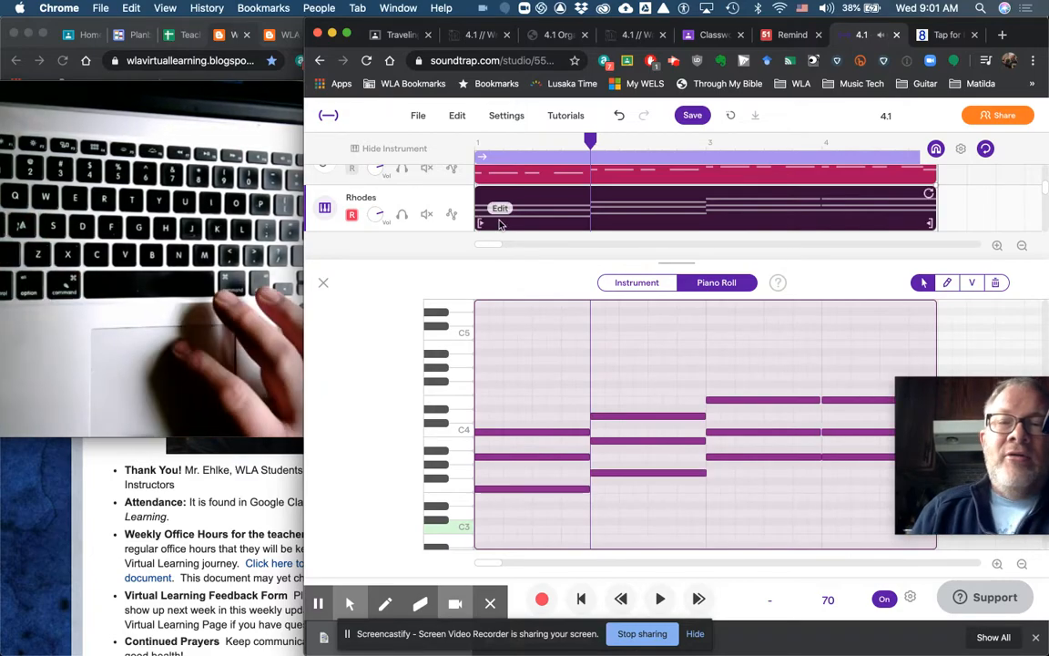
{"action": "left_click", "coordinate": [458, 115]}
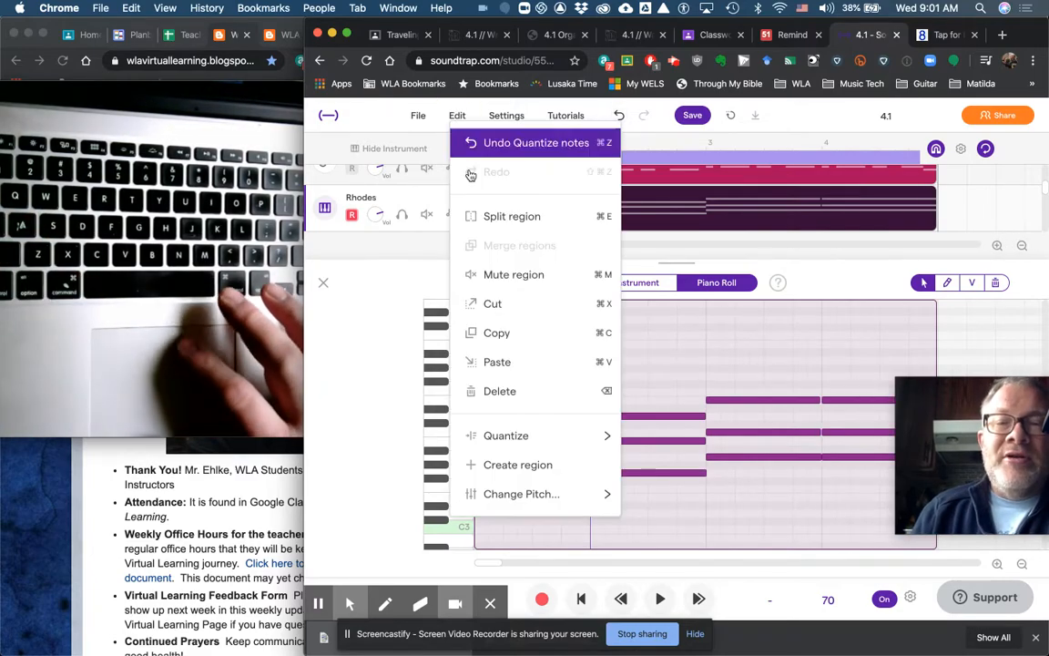
{"action": "mouse_move", "coordinate": [512, 446]}
{"action": "left_click", "coordinate": [670, 382]}
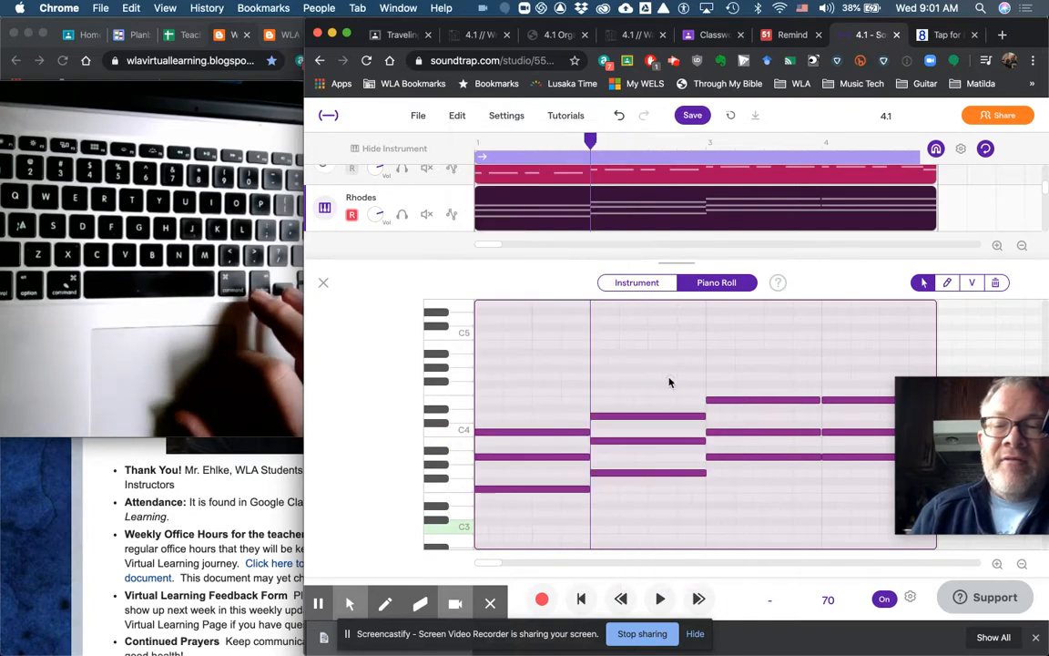
Return the playhead to the start of bar 1, save the project and play back the song.
{"action": "left_click", "coordinate": [706, 515]}
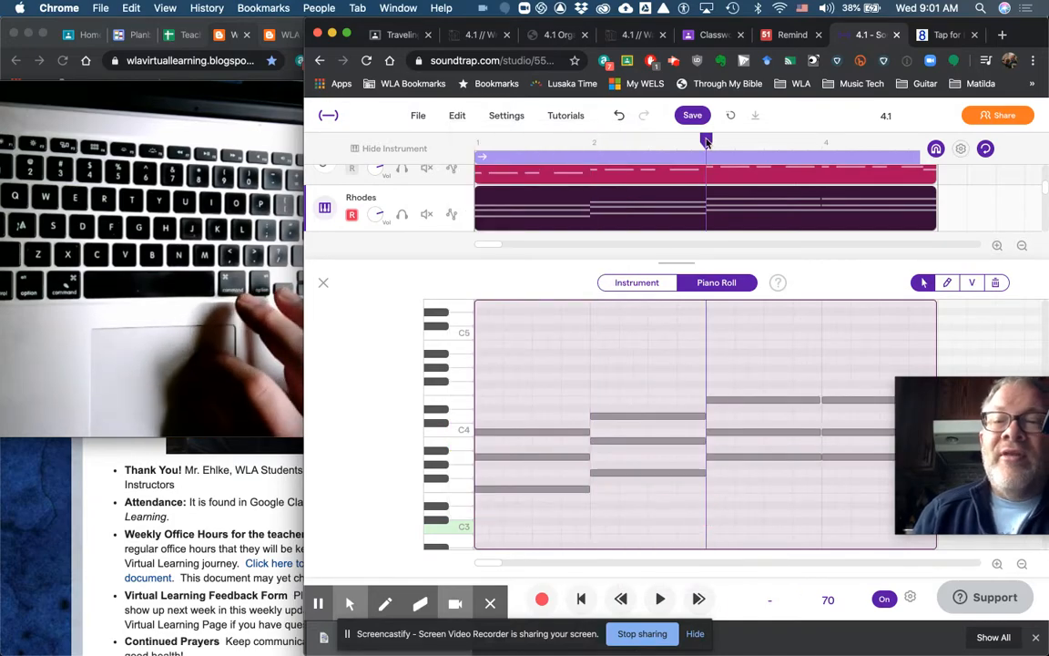
{"action": "left_click_drag", "start_coordinate": [706, 141], "coordinate": [356, 155]}
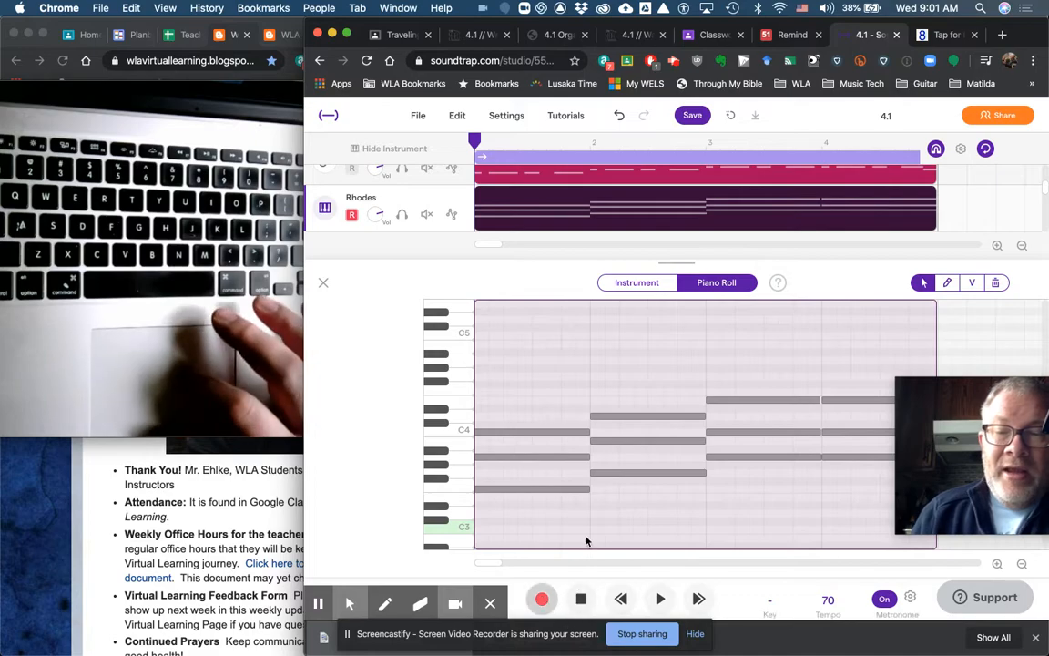
{"action": "left_click", "coordinate": [692, 115]}
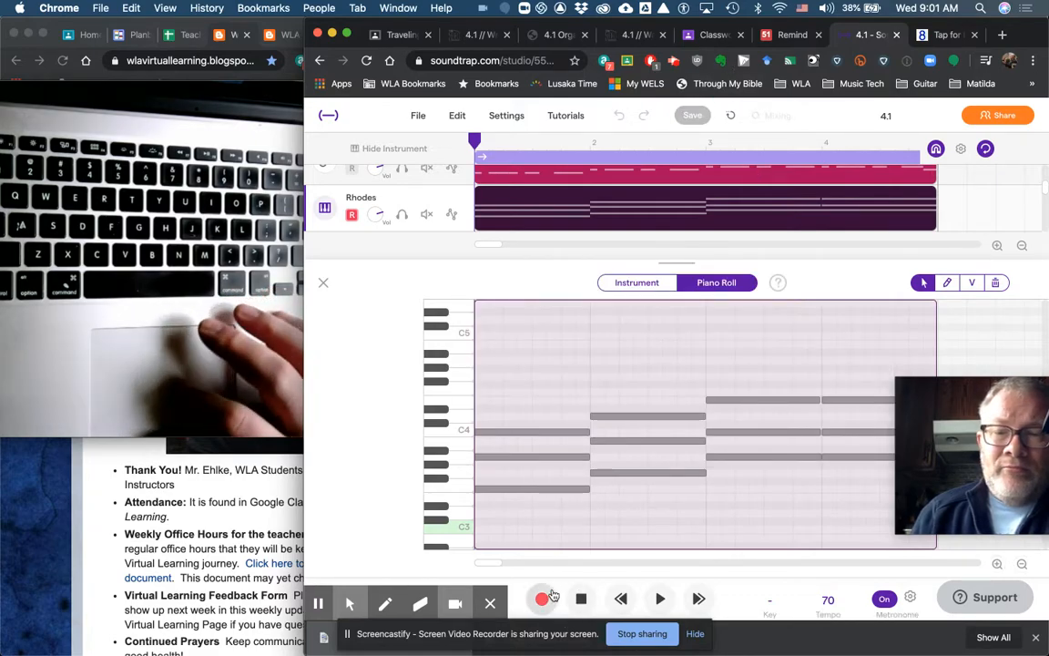
{"action": "left_click", "coordinate": [659, 598]}
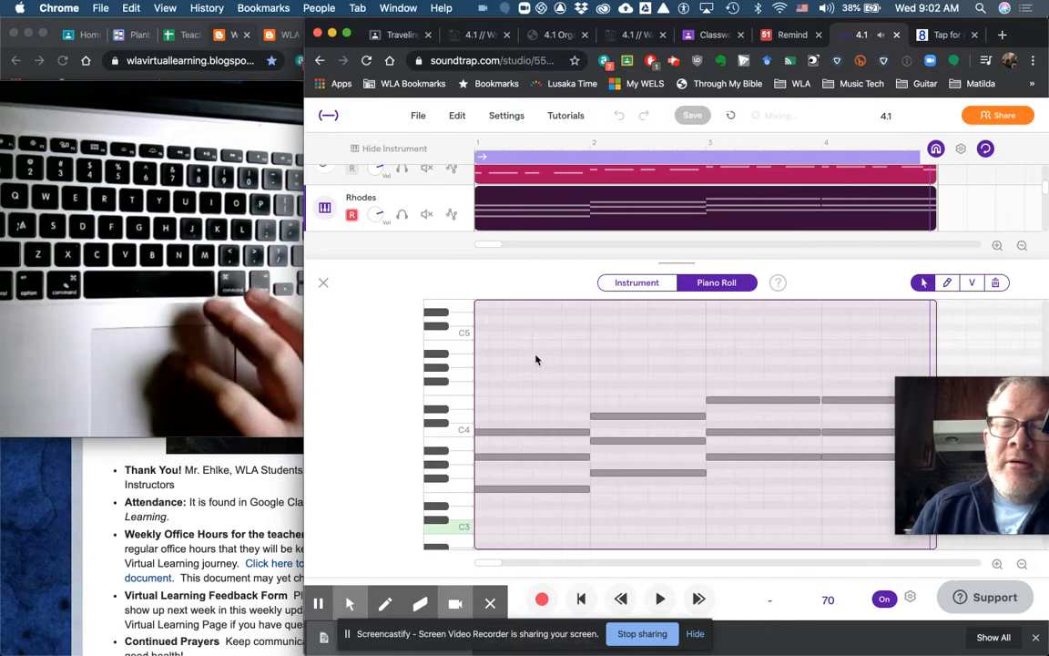
Select all the Rhodes notes in the piano roll and move them down an octave, so the first chord's lowest note is F2.
{"action": "left_click_drag", "start_coordinate": [528, 360], "coordinate": [847, 517]}
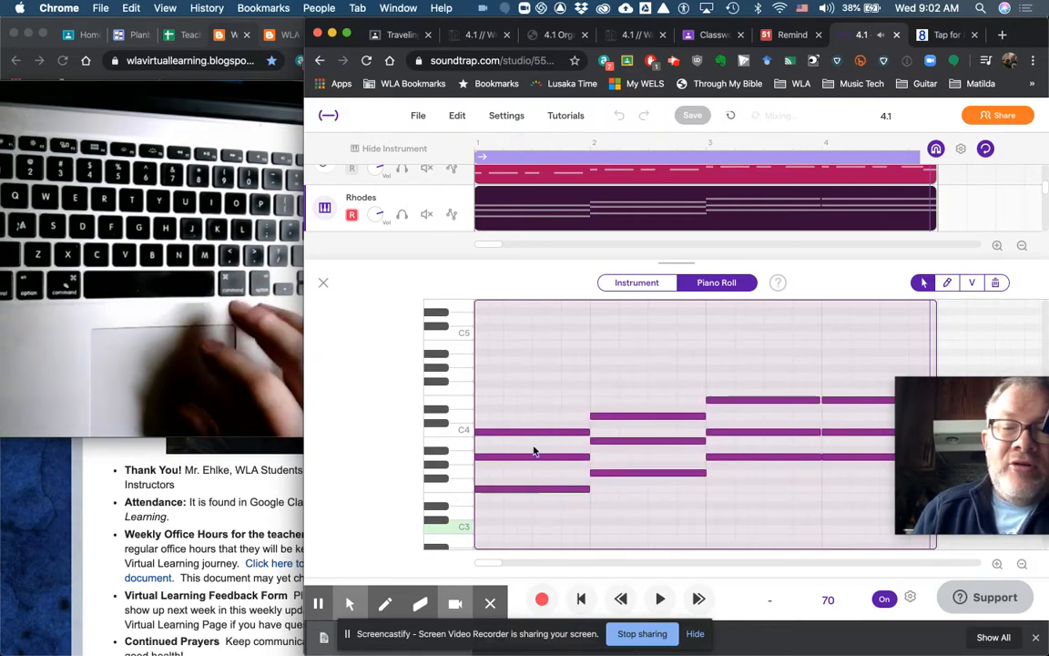
{"action": "scroll", "coordinate": [521, 518], "scroll_direction": "down", "scroll_amount": 3}
{"action": "scroll", "coordinate": [521, 518], "scroll_direction": "down", "scroll_amount": 2}
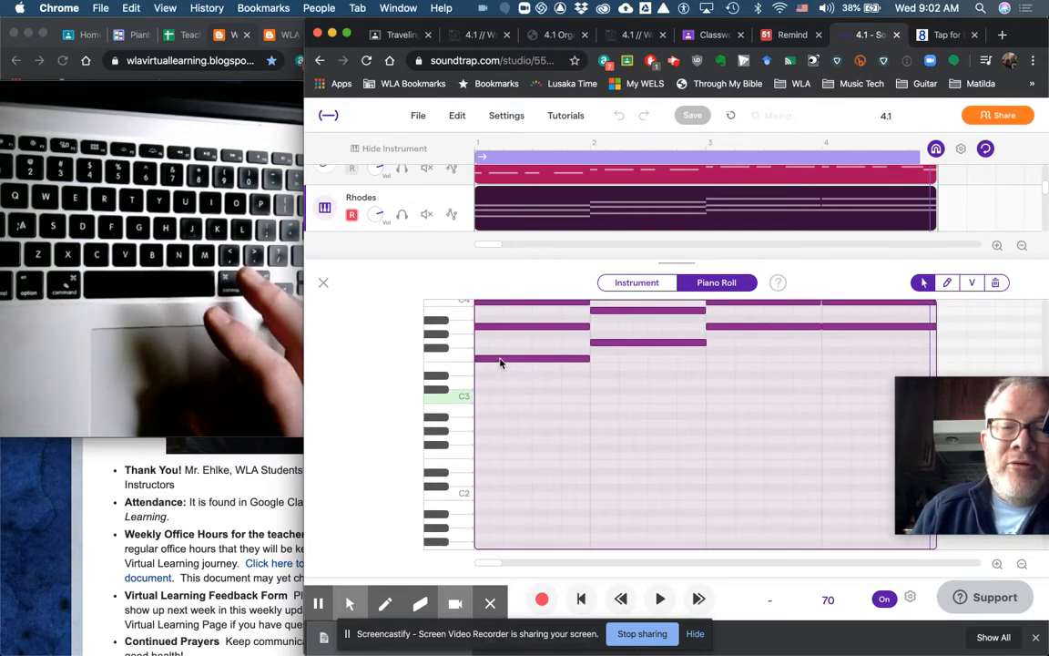
{"action": "left_click", "coordinate": [499, 360]}
{"action": "left_click_drag", "start_coordinate": [499, 361], "coordinate": [504, 456]}
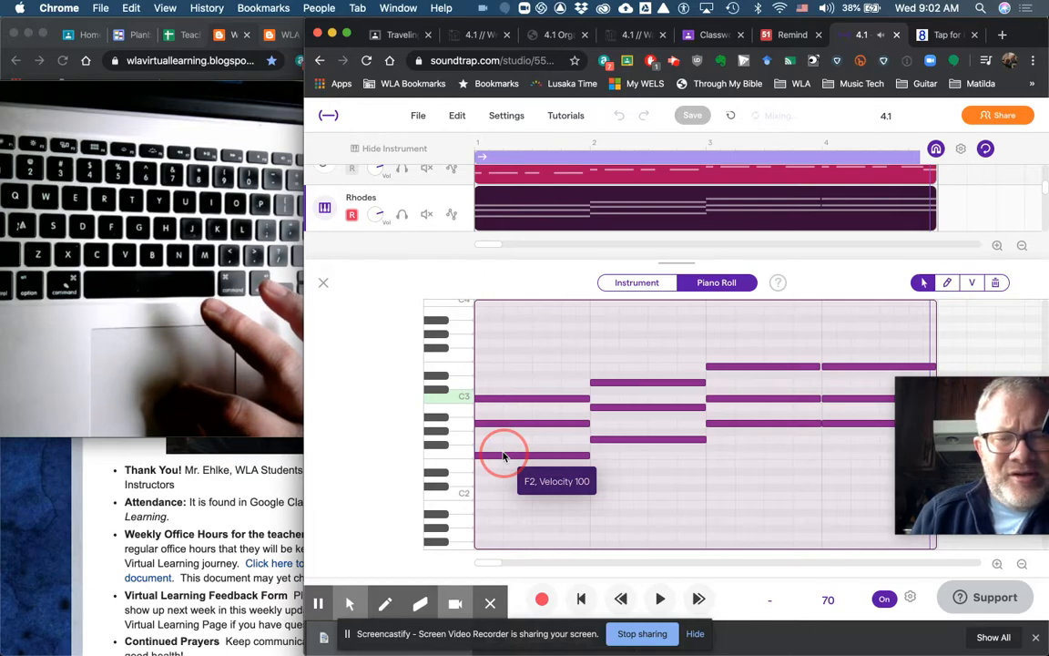
{"action": "left_click_drag", "start_coordinate": [503, 455], "coordinate": [503, 455]}
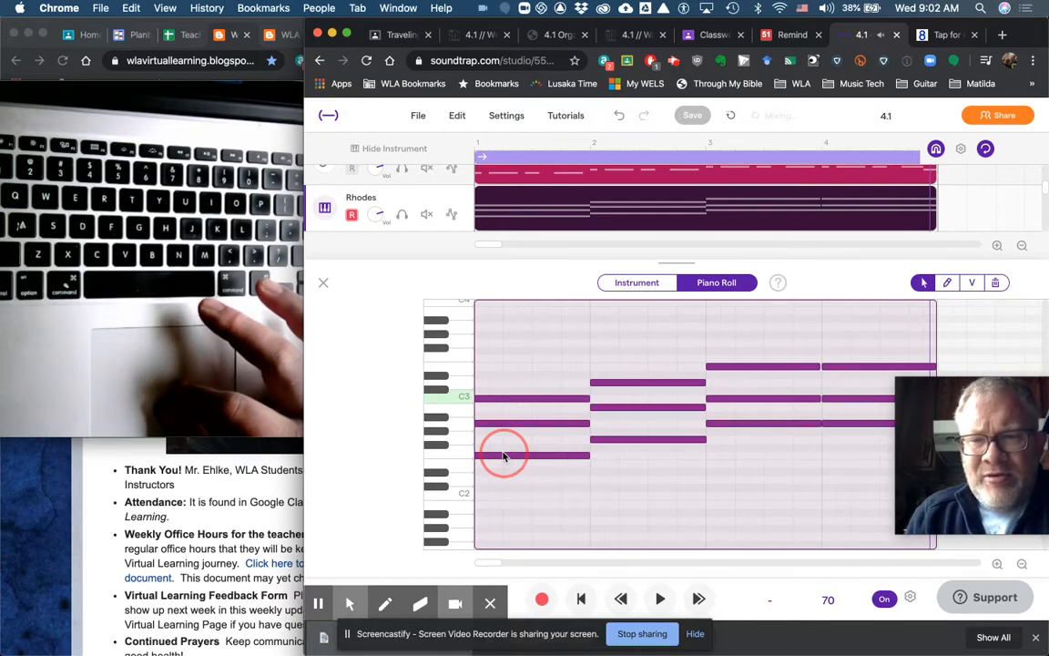
Play back the song with the lowered Rhodes chords, stop playback and save the project.
{"action": "left_click", "coordinate": [659, 598]}
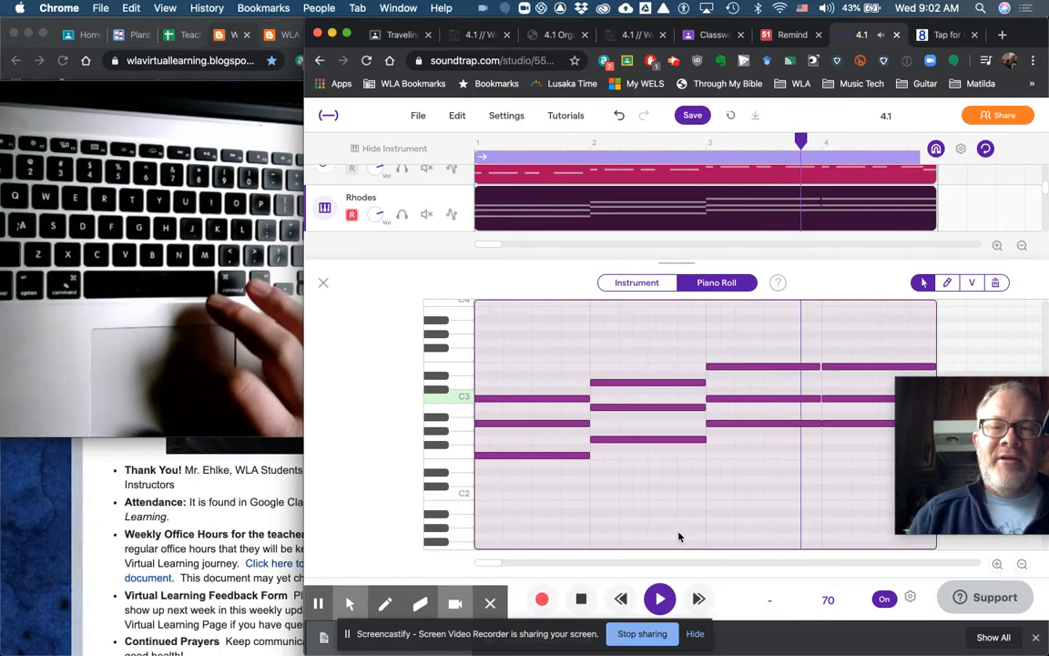
{"action": "left_click", "coordinate": [581, 599]}
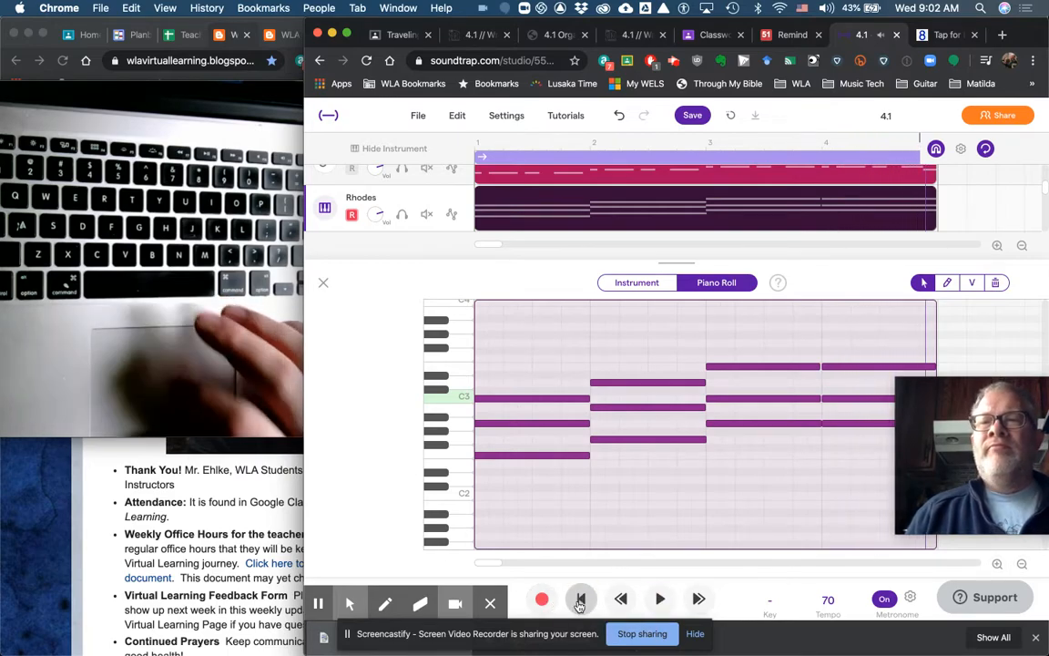
{"action": "left_click", "coordinate": [692, 117]}
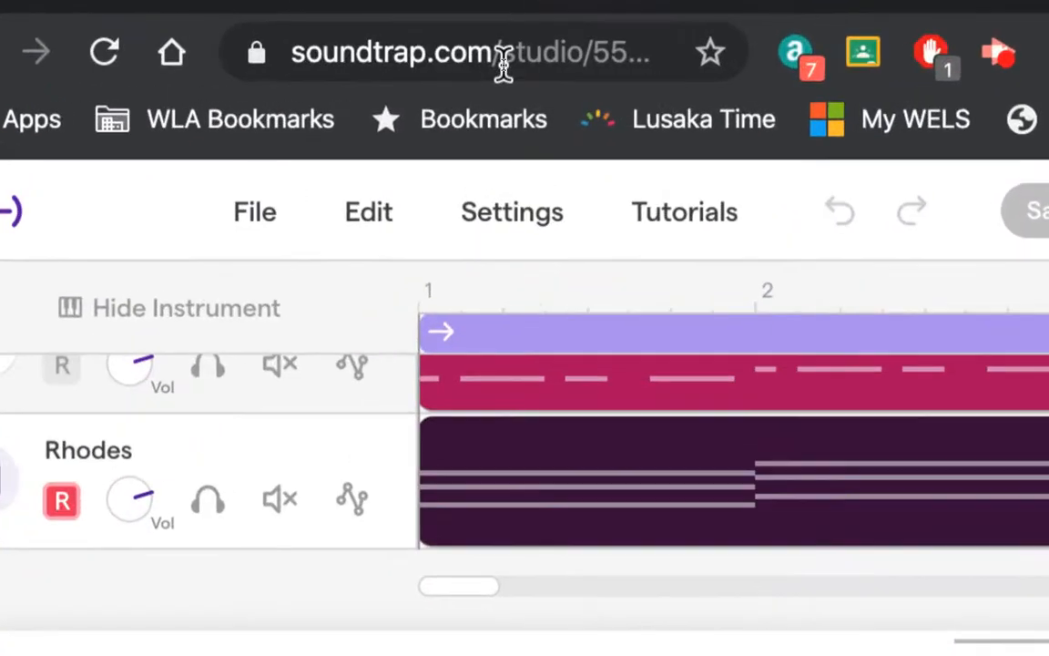
Widen the browser window and look up a collaborator by name in the project's invitation dialog, closing it without inviting anyone.
{"action": "left_click", "coordinate": [473, 52]}
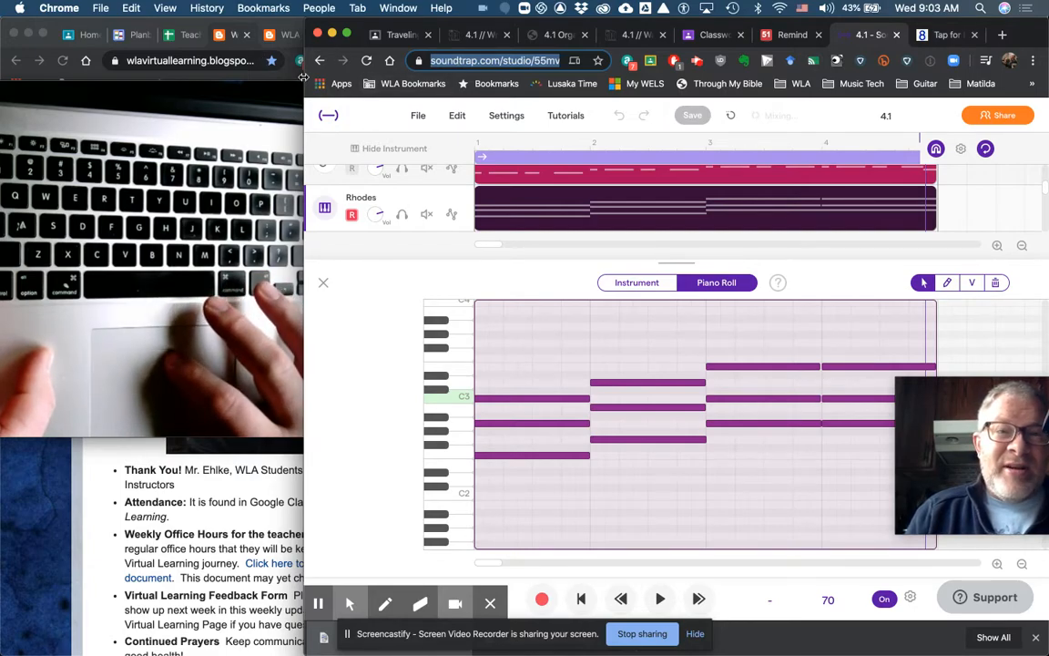
{"action": "left_click_drag", "start_coordinate": [303, 77], "coordinate": [0, 98]}
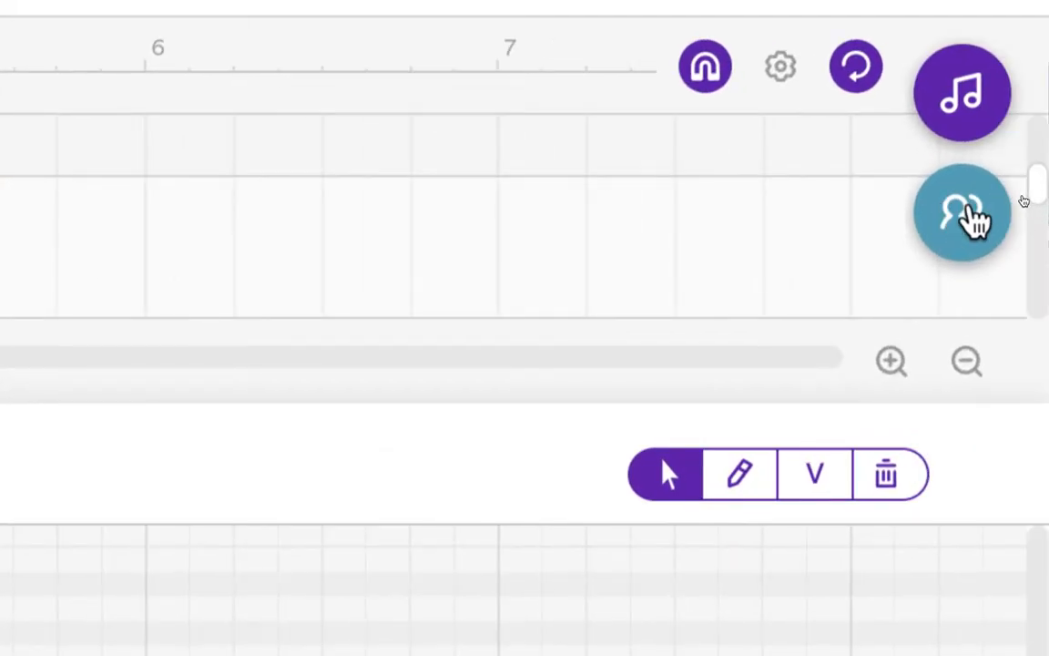
{"action": "left_click", "coordinate": [966, 212]}
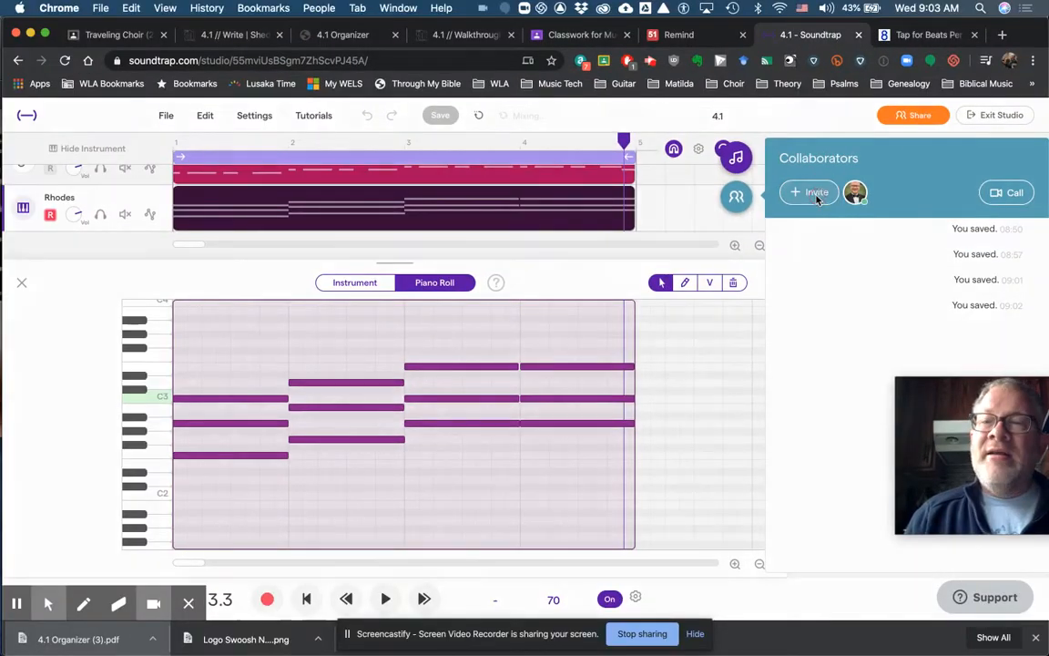
{"action": "left_click", "coordinate": [815, 194]}
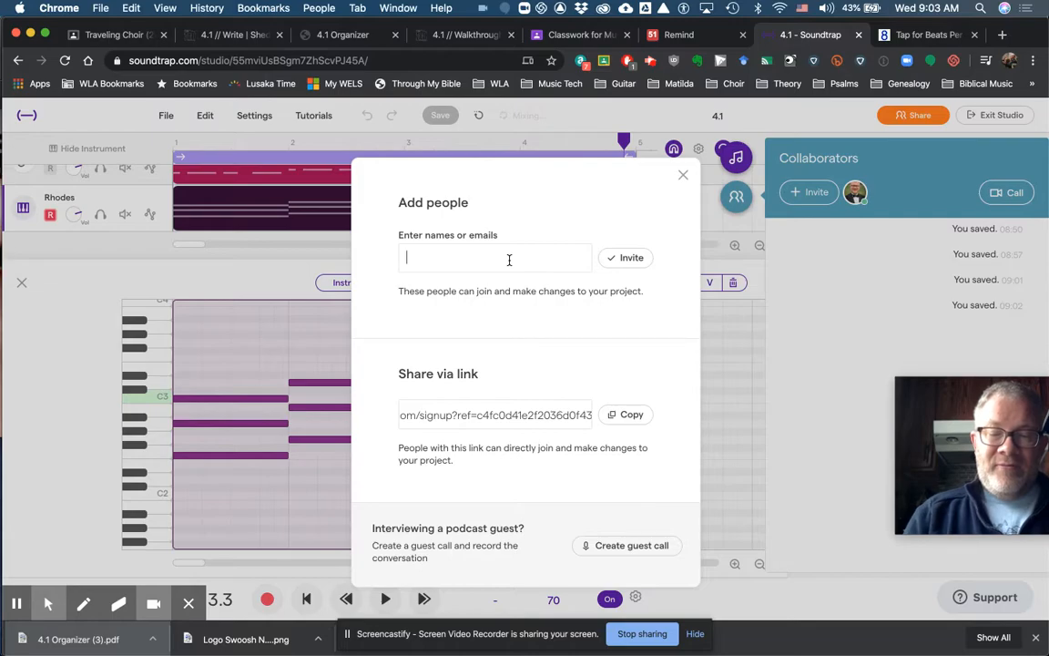
{"action": "type", "text": "dale"}
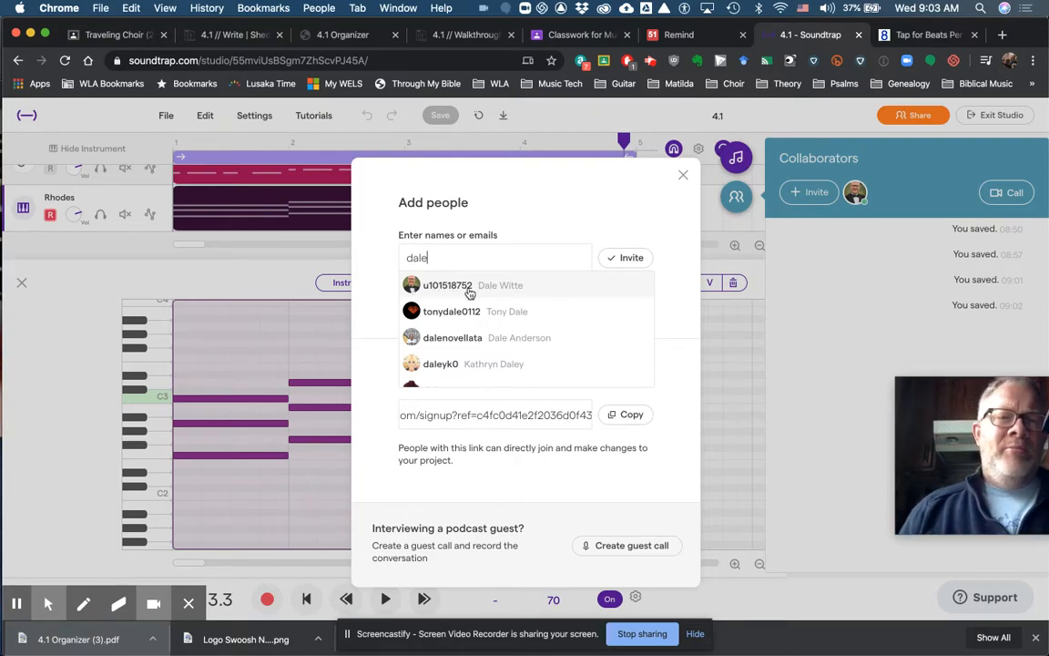
{"action": "left_click", "coordinate": [685, 175]}
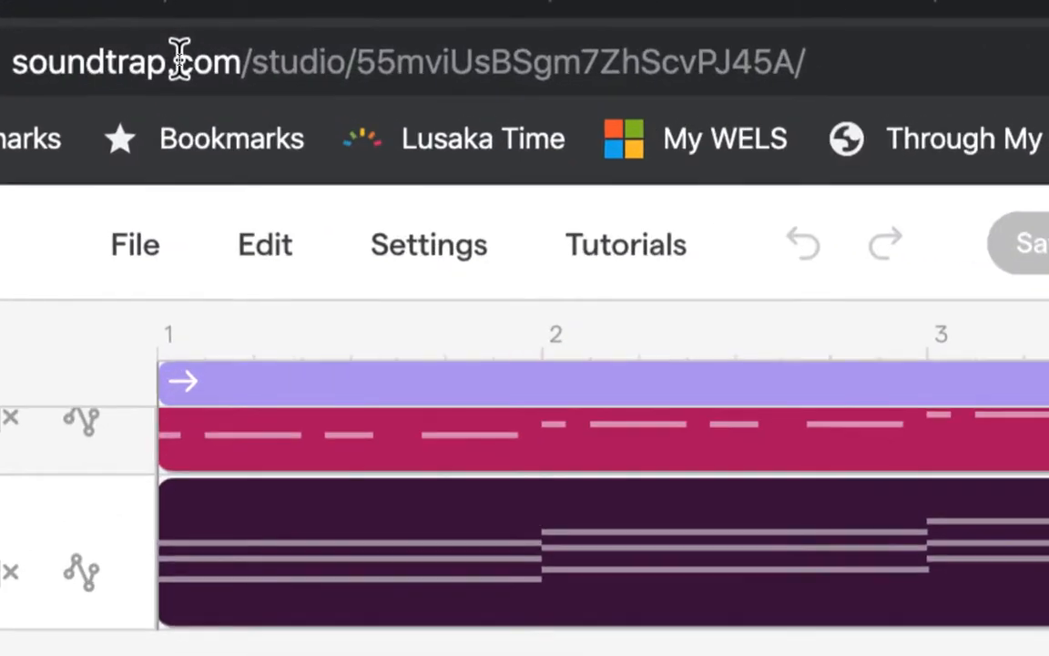
Select the project's web address, switch to Google Classroom and create a Music Tech - Block 2 assignment titled "4.1 Chords".
{"action": "left_click", "coordinate": [180, 60]}
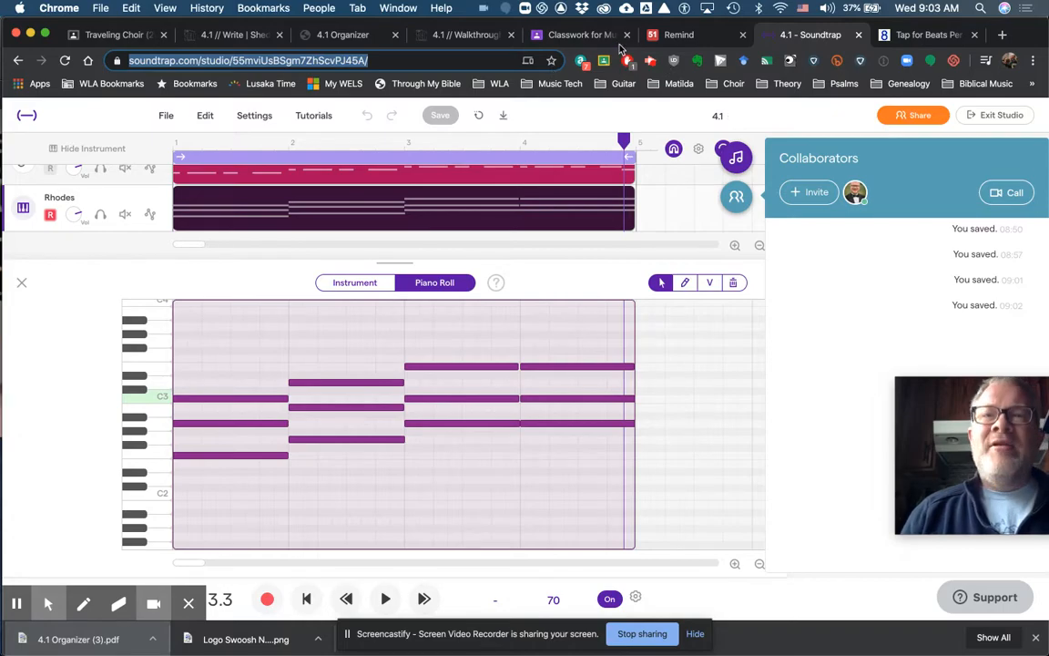
{"action": "left_click", "coordinate": [533, 35]}
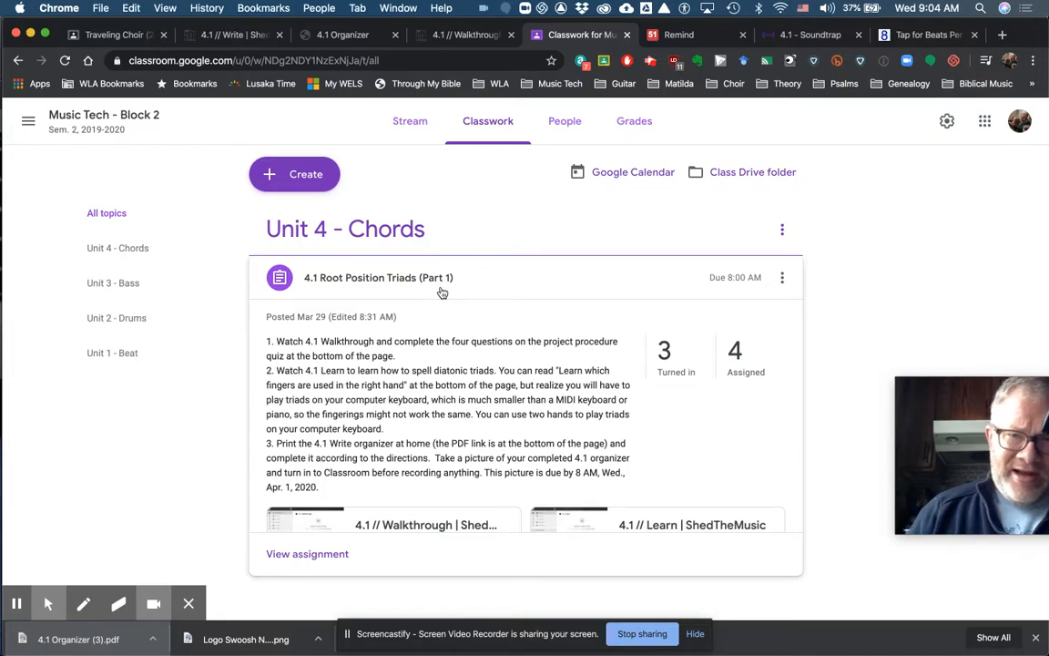
{"action": "left_click", "coordinate": [296, 173]}
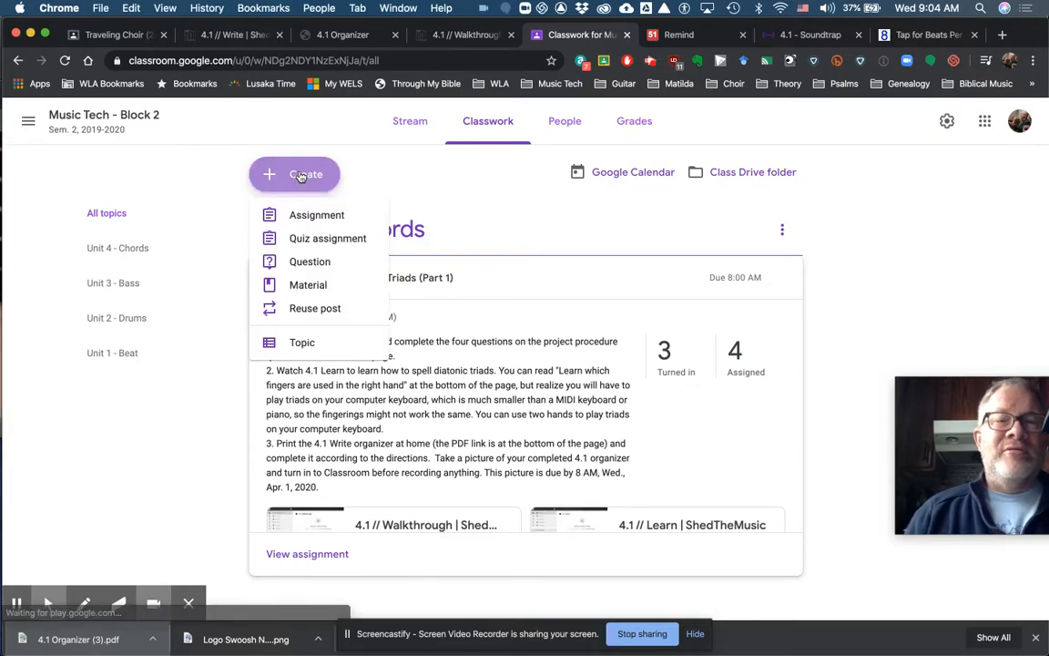
{"action": "left_click", "coordinate": [317, 219]}
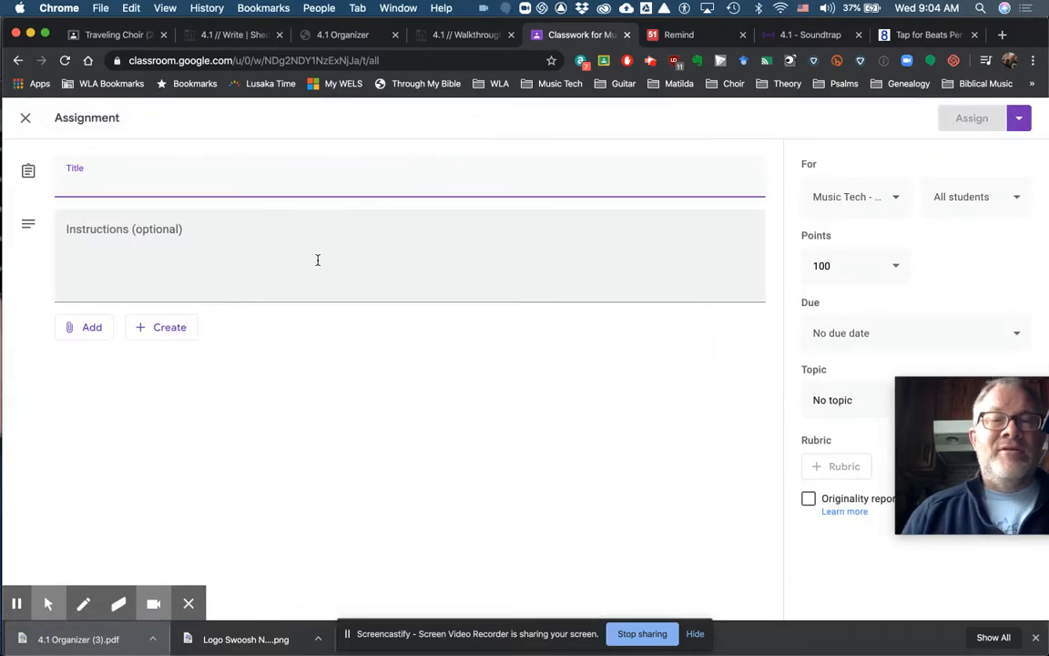
{"action": "type", "text": "4.1 "}
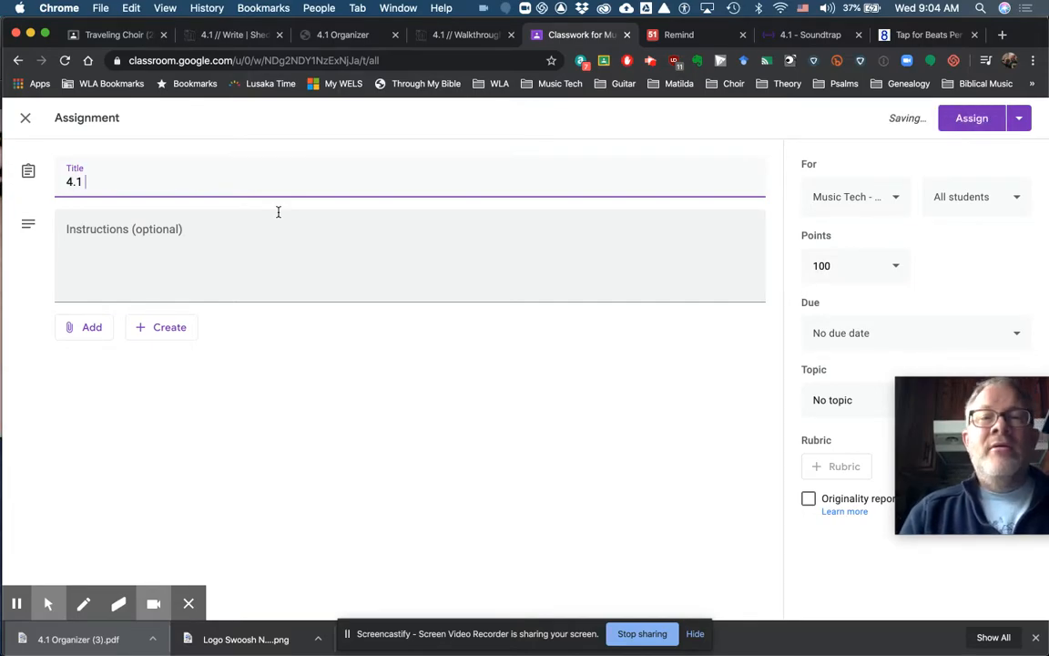
{"action": "type", "text": "Chords"}
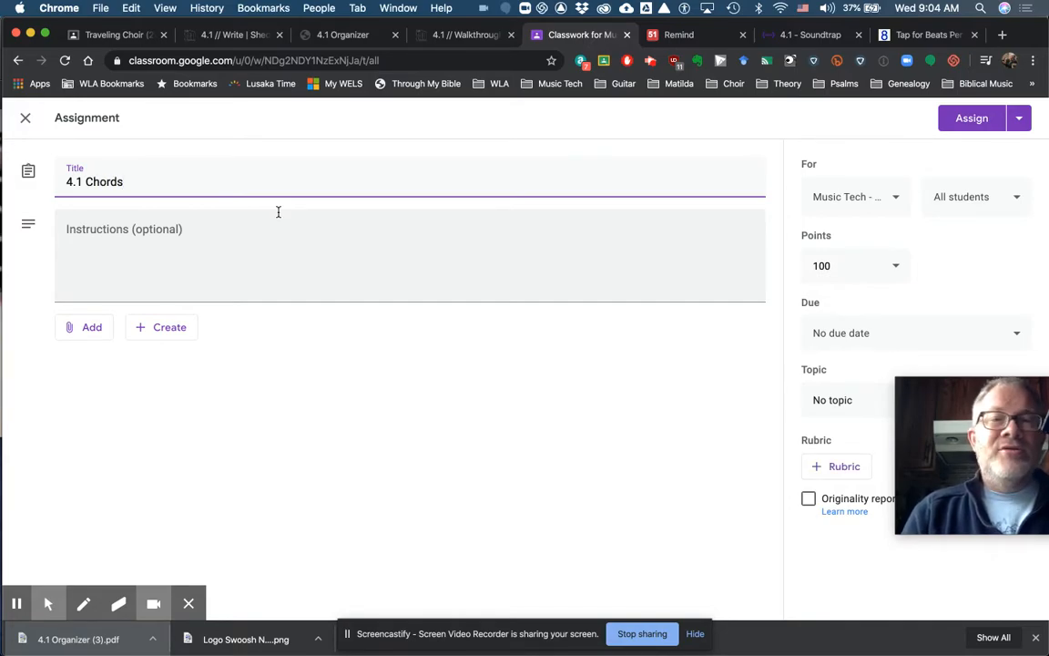
Check the section 4.1 heading on the ShedTheMusic course page and retitle the Classroom assignment "4.1 Root Position Triads".
{"action": "left_click", "coordinate": [465, 35]}
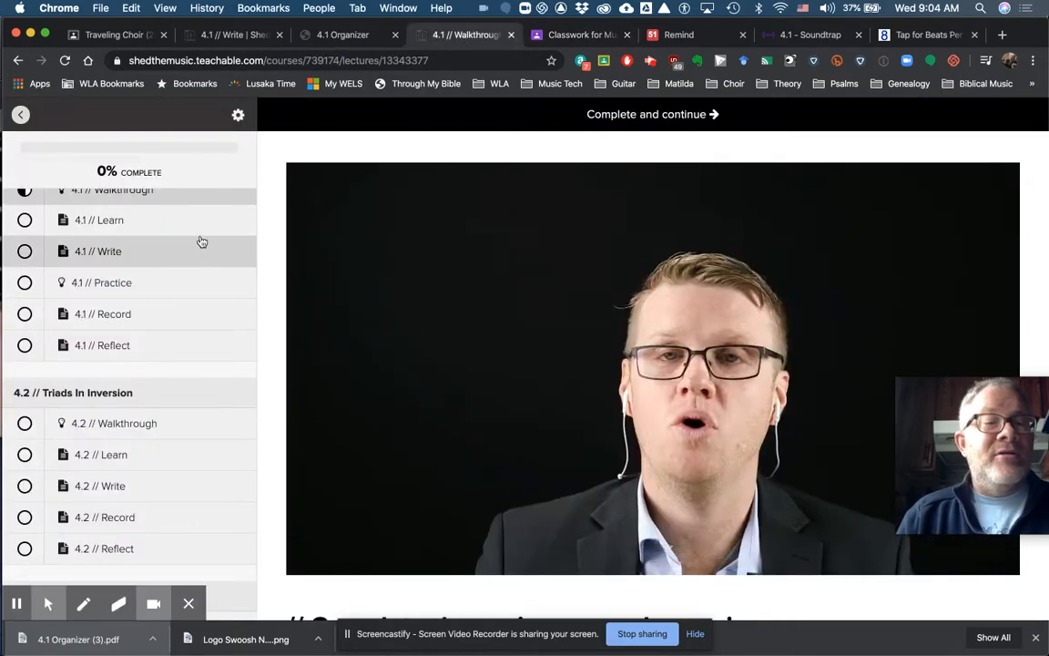
{"action": "scroll", "coordinate": [164, 314], "scroll_direction": "up", "scroll_amount": 2}
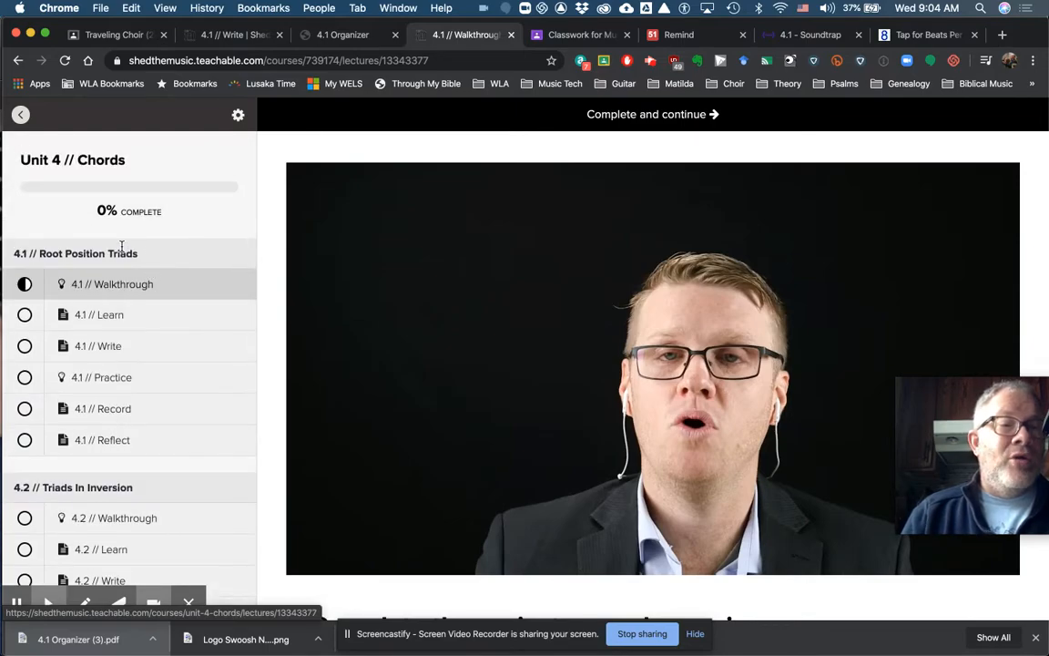
{"action": "left_click", "coordinate": [563, 34]}
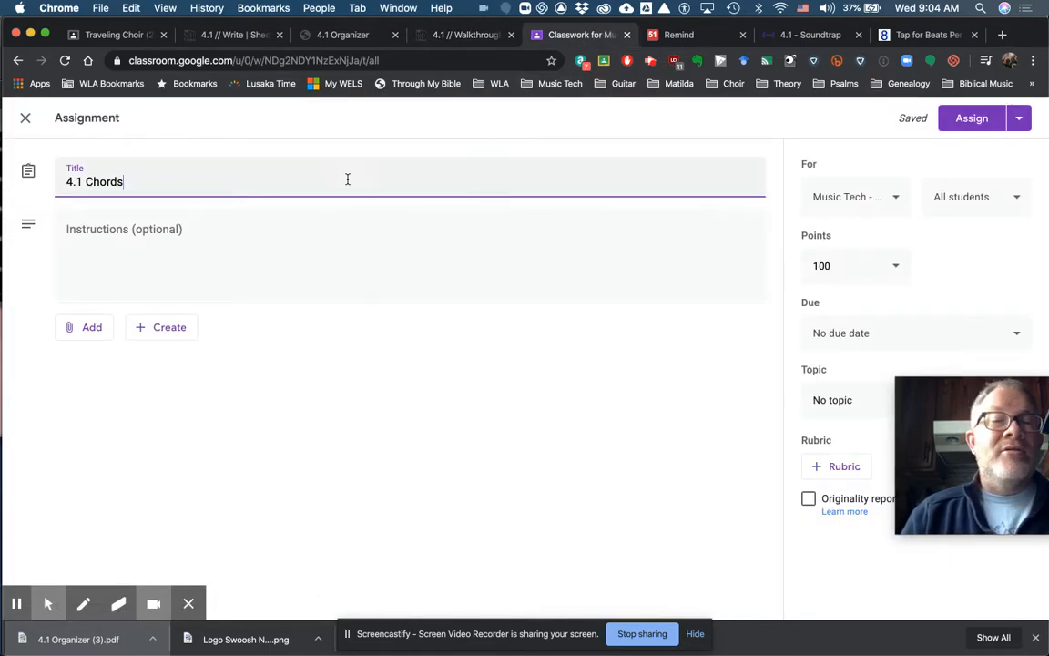
{"action": "double_click", "coordinate": [109, 180]}
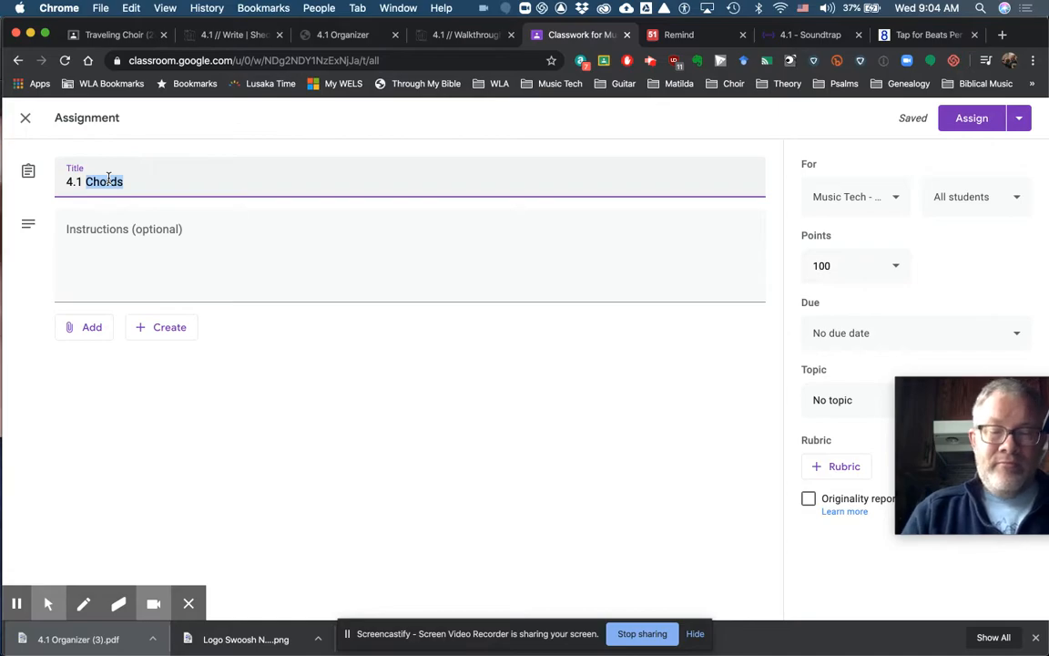
{"action": "type", "text": "Root Position Triads"}
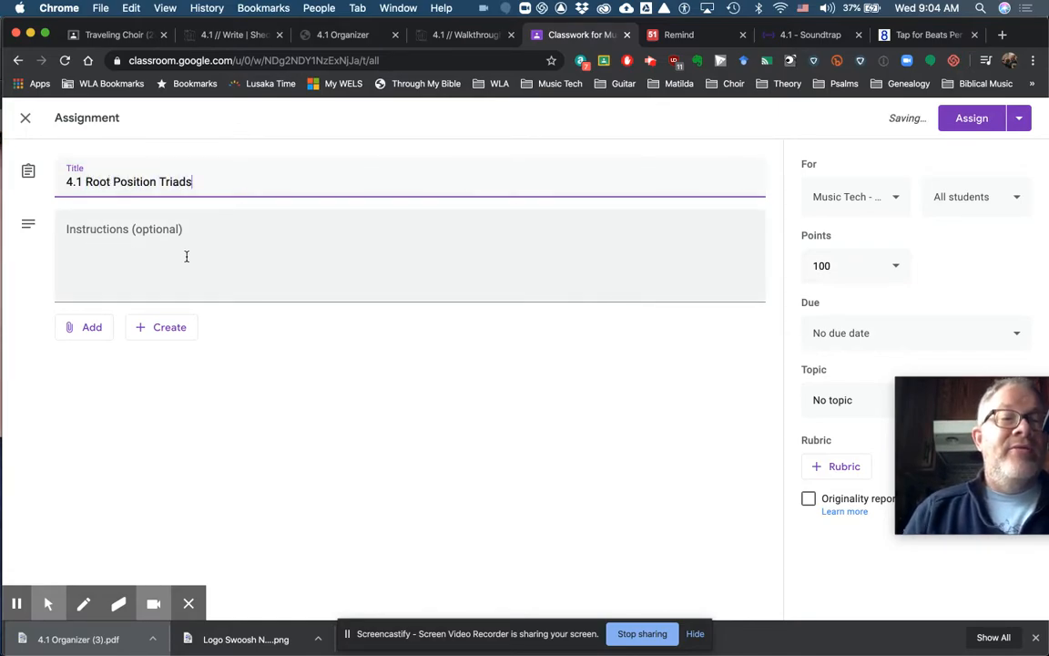
Append "(Part 2)" to the assignment title.
{"action": "type", "text": " (Parts"}
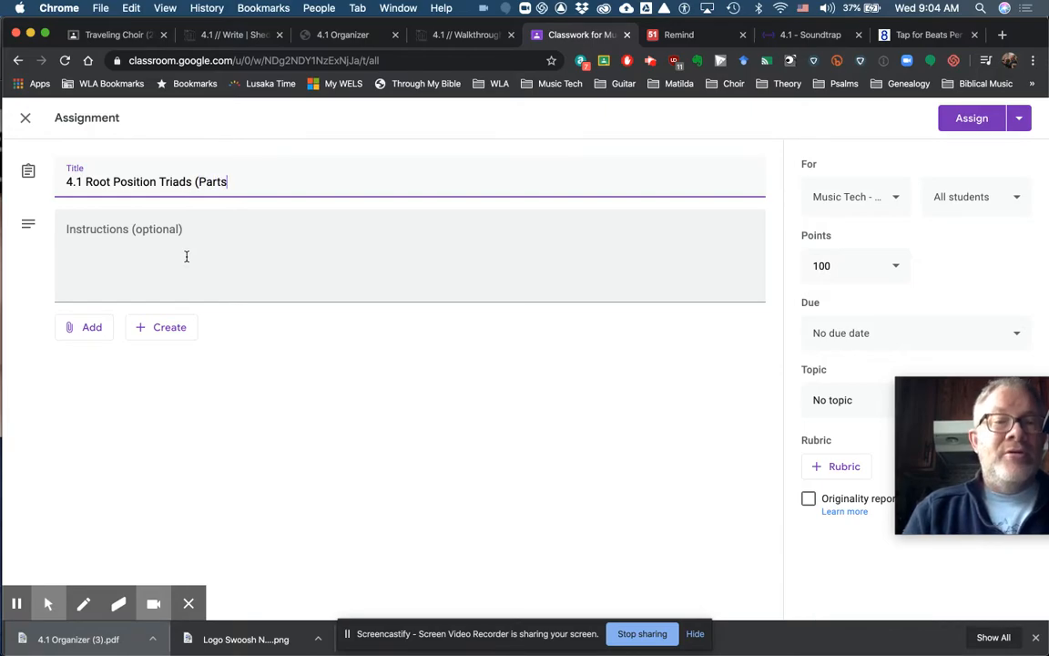
{"action": "type", "text": "2"}
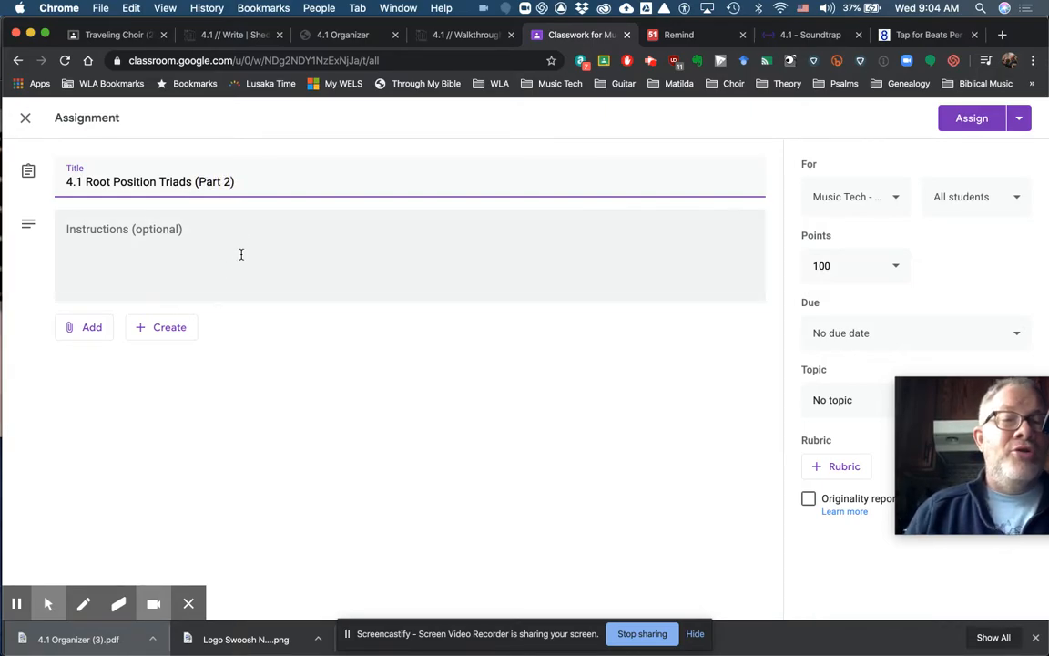
Enter the instructions "Hand in your 4.1 Soundtrap project here. It should have three tracks. Watch the video below to make sure you've done it correctly.".
{"action": "left_click", "coordinate": [243, 241]}
{"action": "type", "text": "Hand in your 4"}
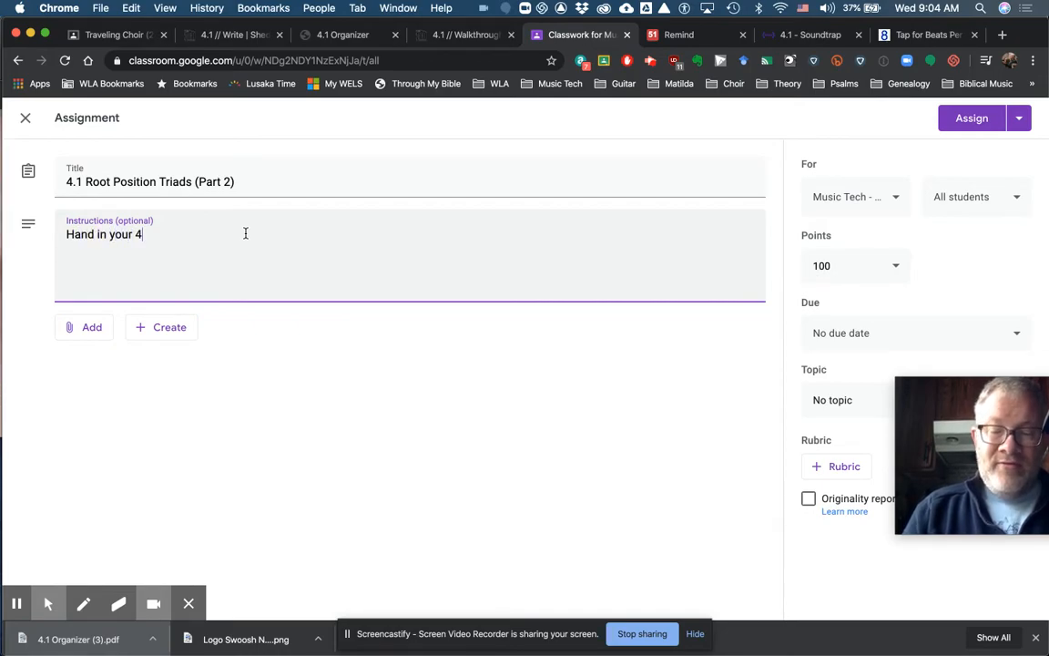
{"action": "type", "text": ".1 Soundtrap projec"}
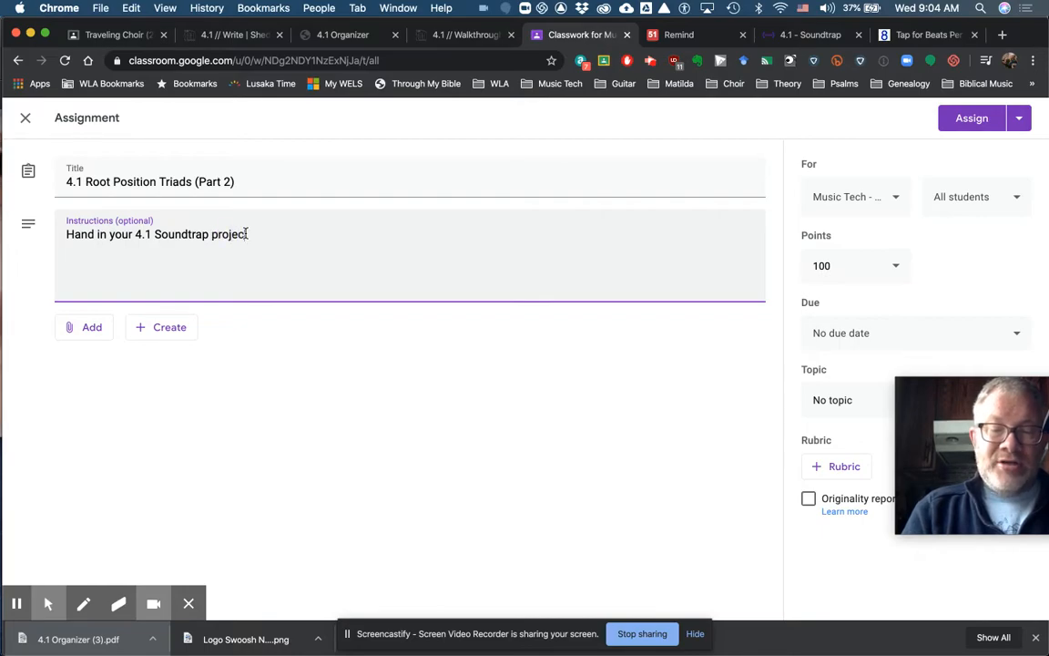
{"action": "type", "text": "t here. It should have three tracks.  Watch the video below to make sure you'v"}
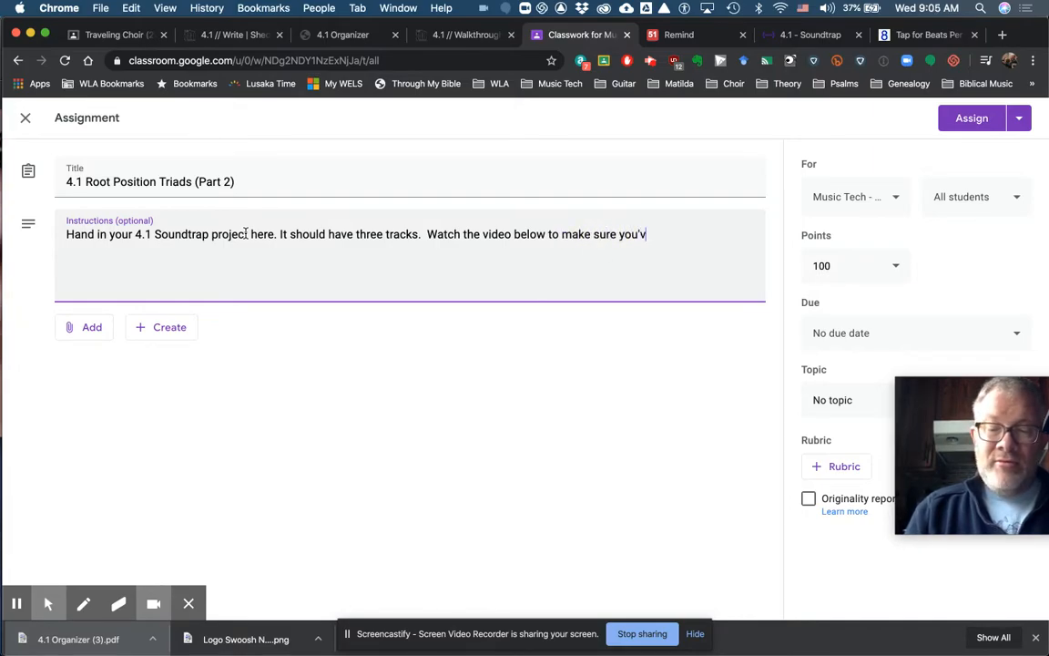
{"action": "type", "text": "e don it corr"}
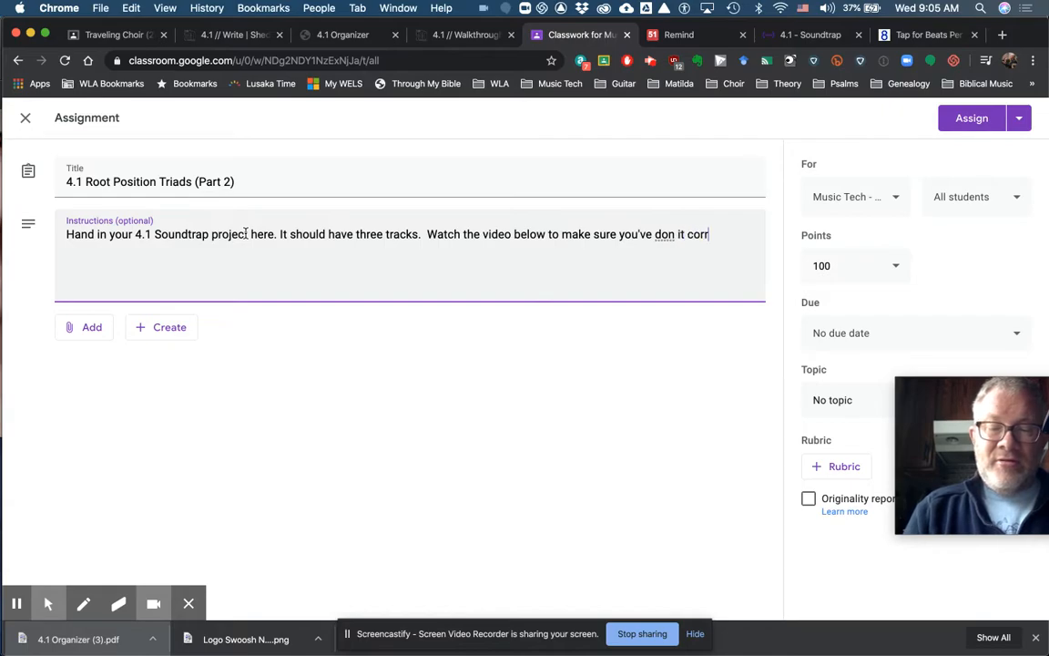
{"action": "type", "text": "ectly."}
{"action": "left_click", "coordinate": [675, 234]}
{"action": "type", "text": "e"}
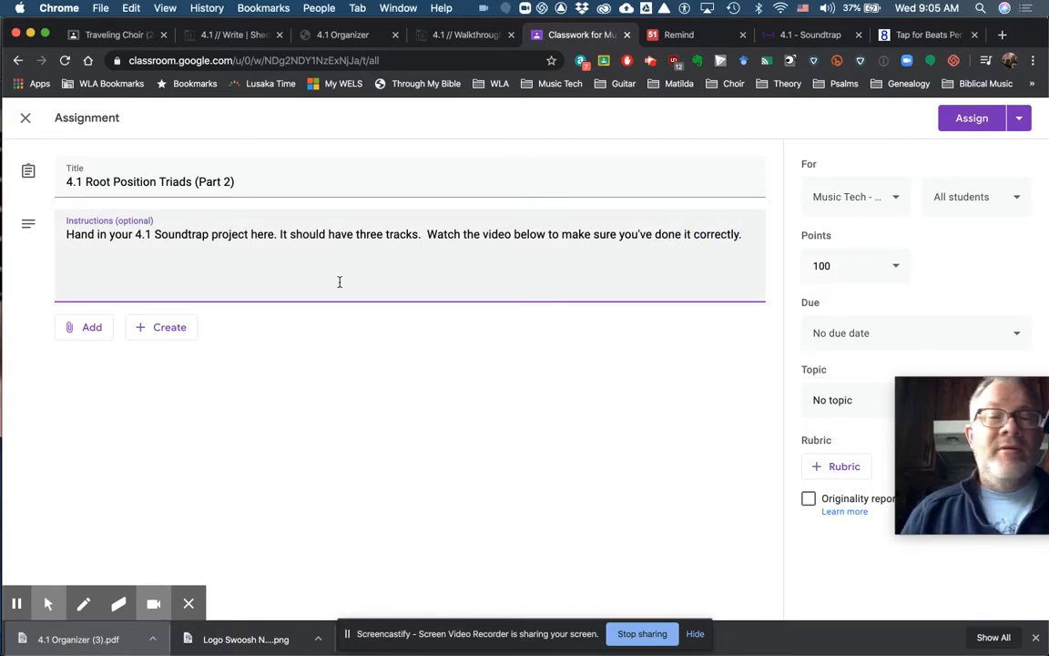
Attach the copied Soundtrap project address to the assignment as a link.
{"action": "left_click", "coordinate": [92, 329]}
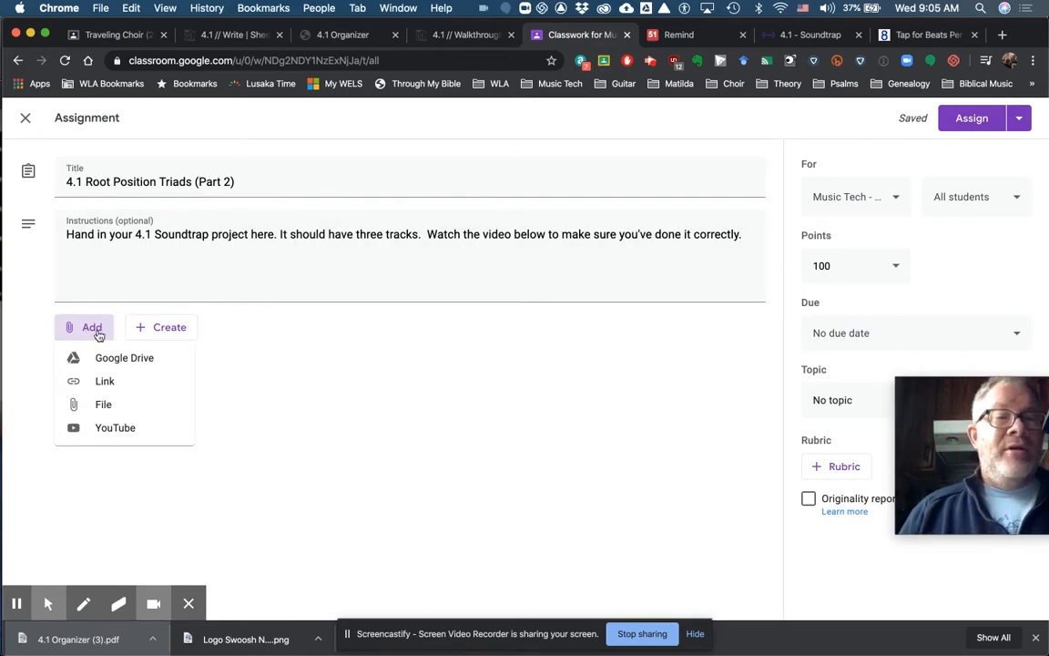
{"action": "left_click", "coordinate": [119, 382]}
{"action": "key", "text": "super+v"}
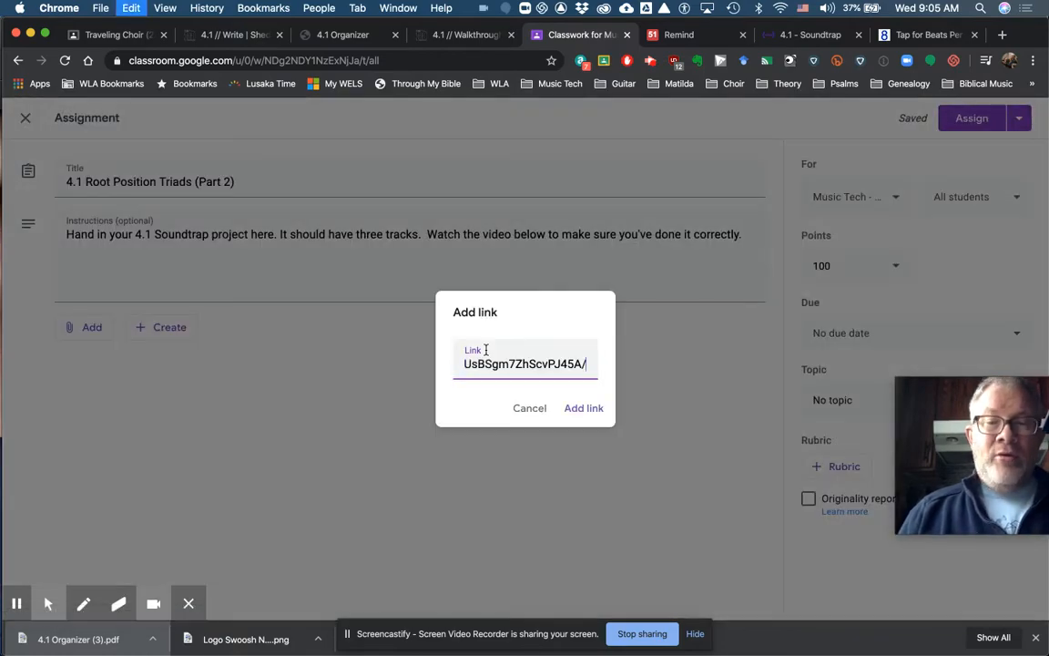
{"action": "left_click", "coordinate": [584, 409]}
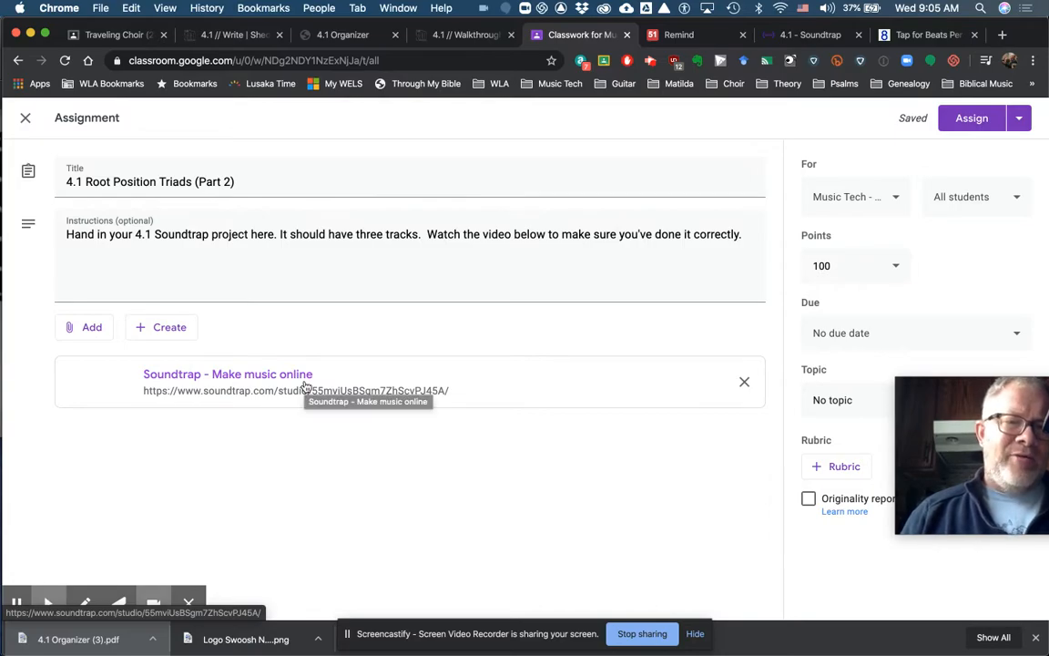
{"action": "left_click", "coordinate": [97, 328]}
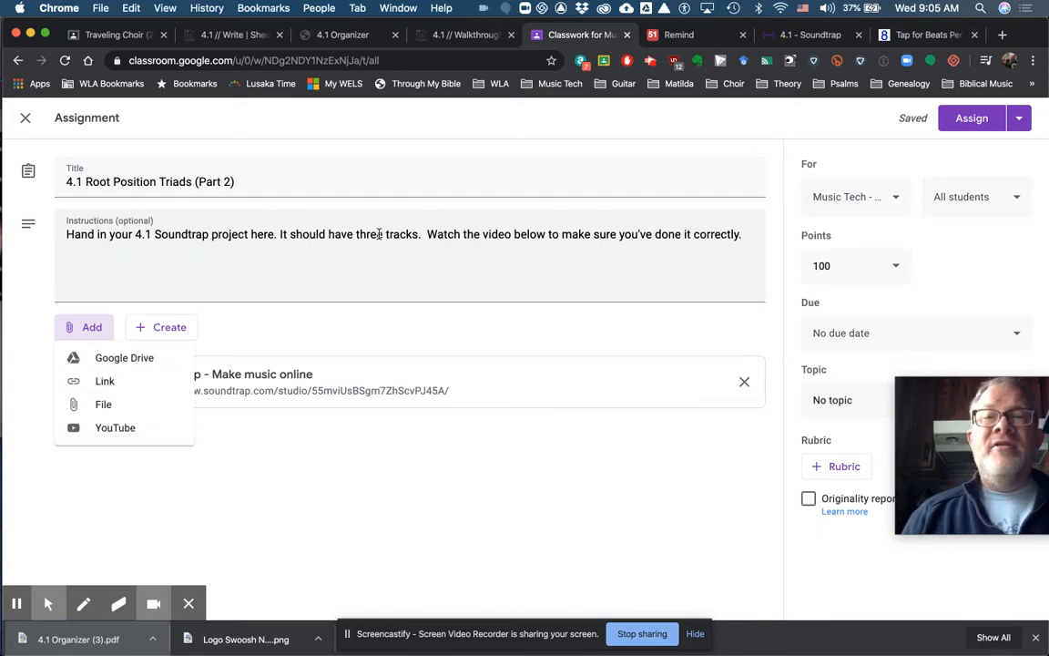
{"action": "left_click", "coordinate": [1004, 35]}
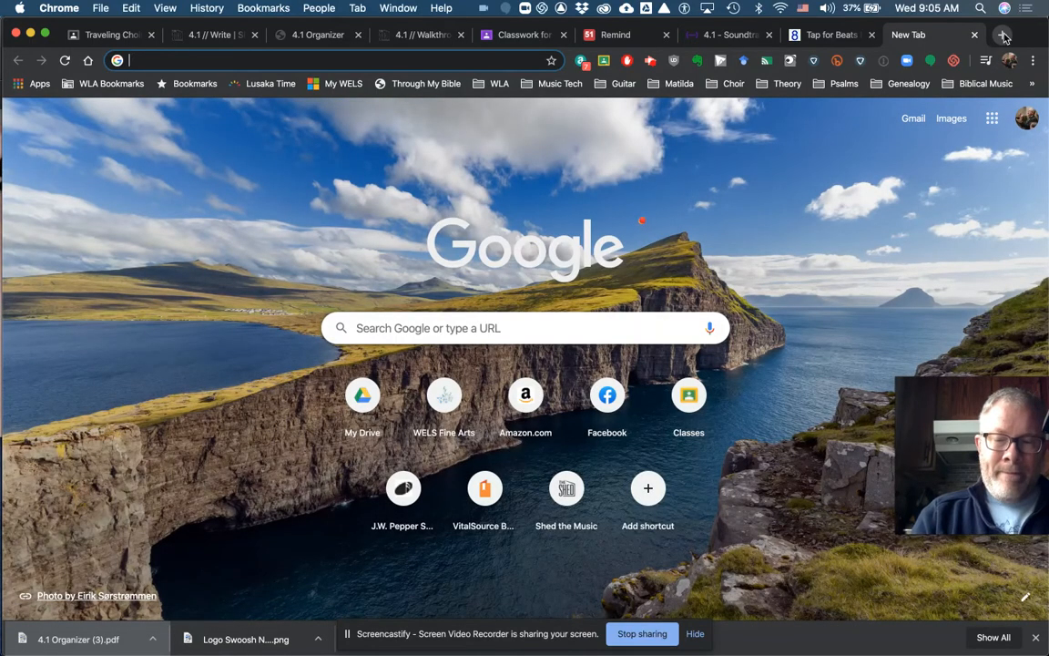
{"action": "type", "text": "wo"}
{"action": "key", "text": "BackSpace"}
{"action": "type", "text": "la"}
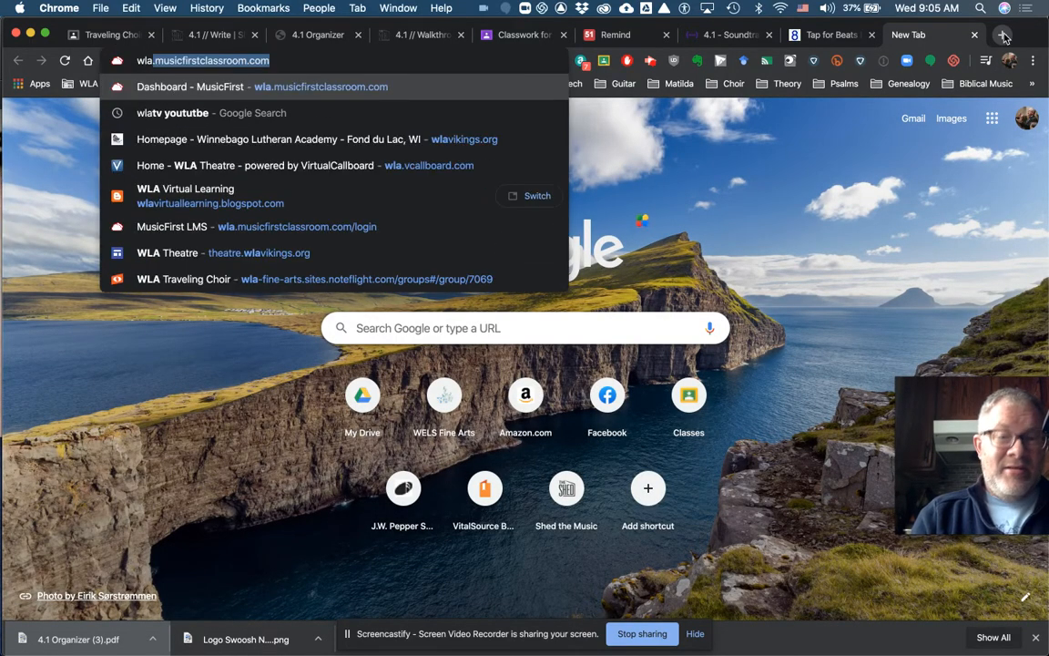
{"action": "type", "text": " online"}
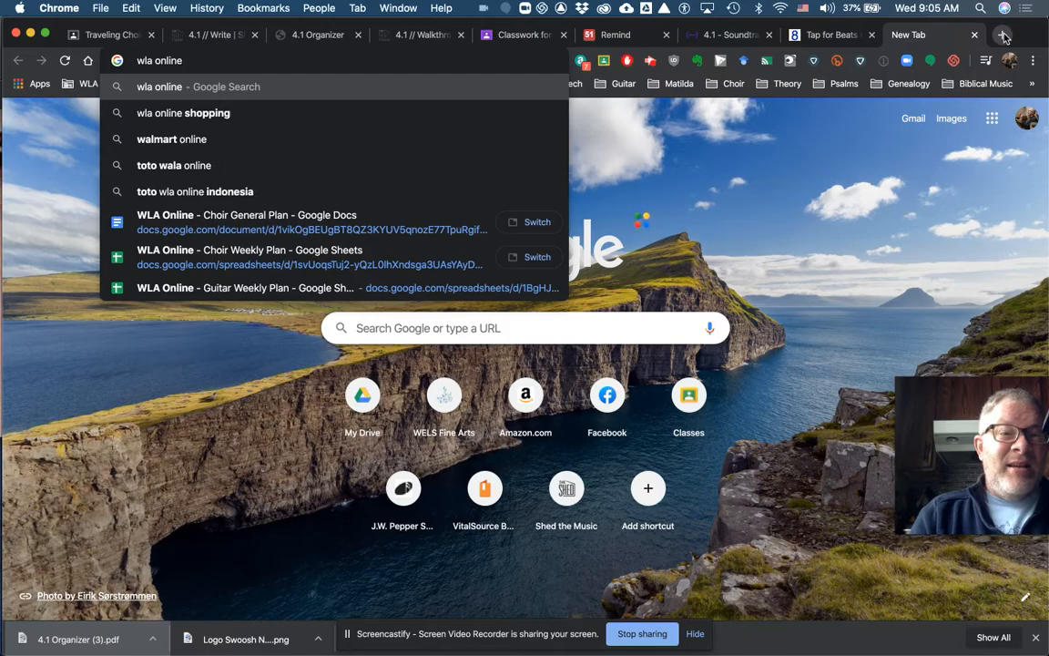
{"action": "type", "text": " music"}
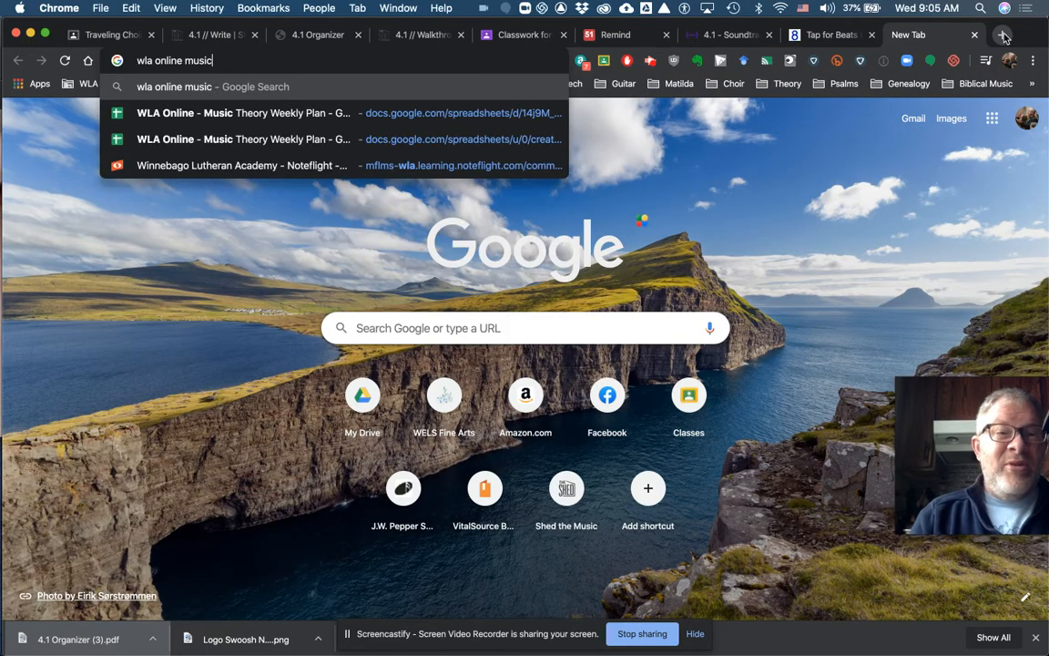
{"action": "type", "text": " tech"}
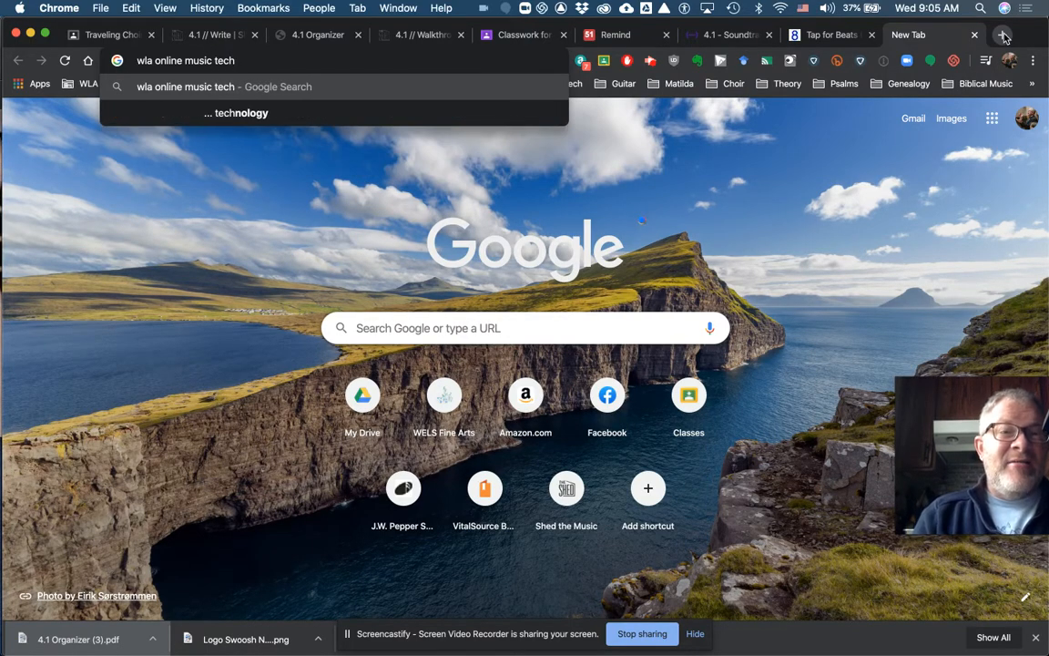
{"action": "key", "text": "BackSpace"}
{"action": "key", "text": "BackSpace"}
{"action": "key", "text": "BackSpace"}
{"action": "key", "text": "BackSpace"}
{"action": "key", "text": "BackSpace"}
{"action": "key", "text": "BackSpace"}
{"action": "key", "text": "BackSpace"}
{"action": "key", "text": "BackSpace"}
{"action": "key", "text": "BackSpace"}
{"action": "key", "text": "BackSpace"}
{"action": "key", "text": "BackSpace"}
{"action": "key", "text": "BackSpace"}
{"action": "key", "text": "BackSpace"}
{"action": "key", "text": "BackSpace"}
{"action": "key", "text": "BackSpace"}
{"action": "key", "text": "BackSpace"}
{"action": "key", "text": "BackSpace"}
{"action": "key", "text": "BackSpace"}
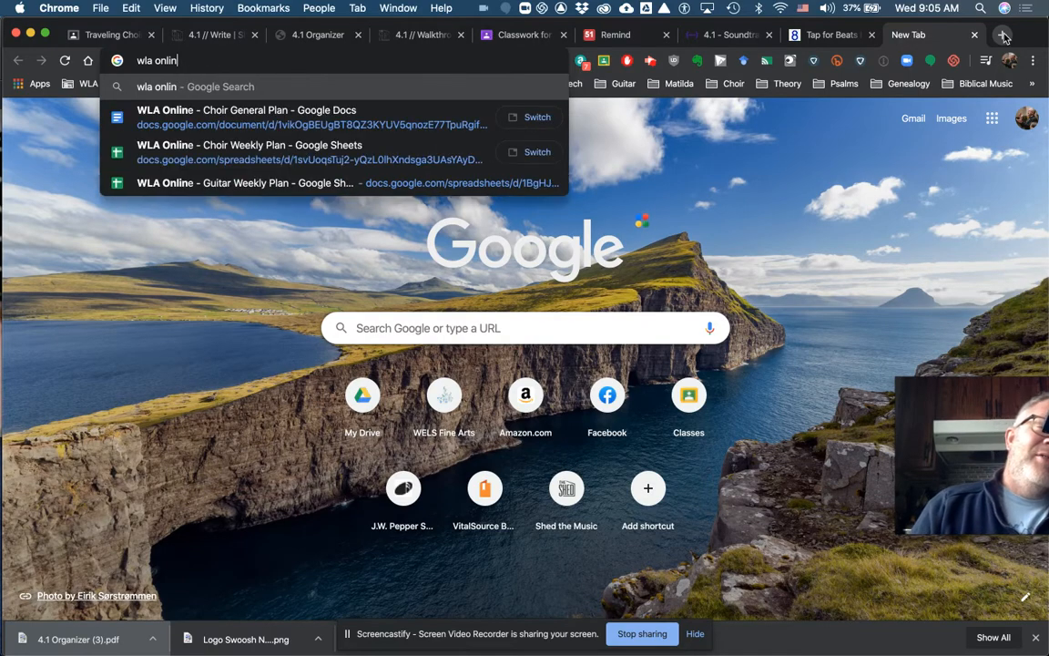
{"action": "key", "text": "BackSpace"}
{"action": "key", "text": "BackSpace"}
{"action": "key", "text": "BackSpace"}
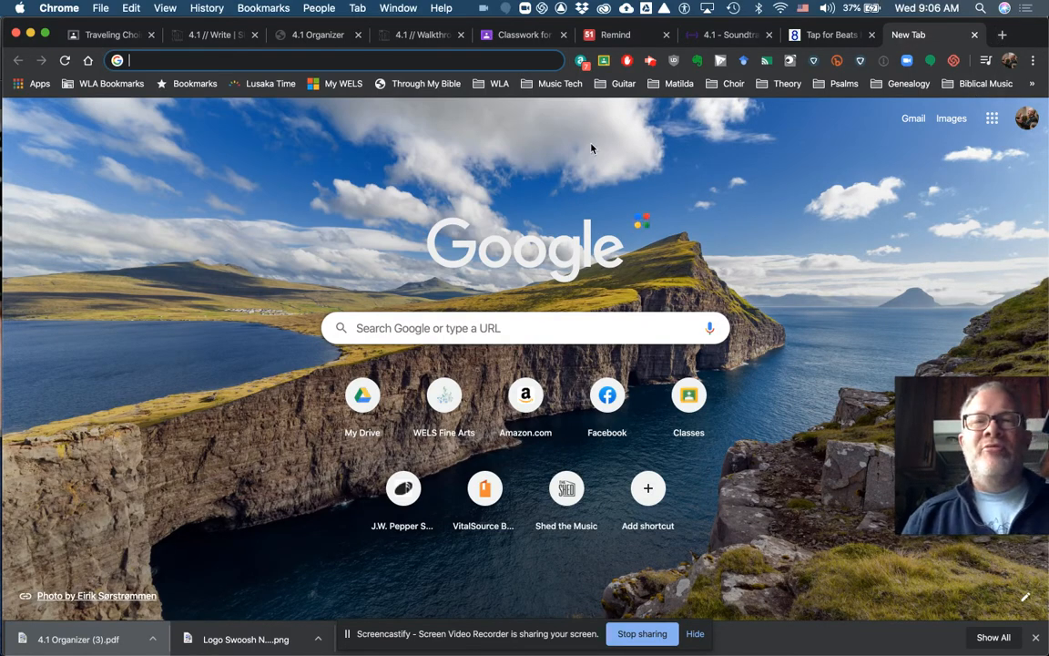
{"action": "left_click", "coordinate": [524, 34]}
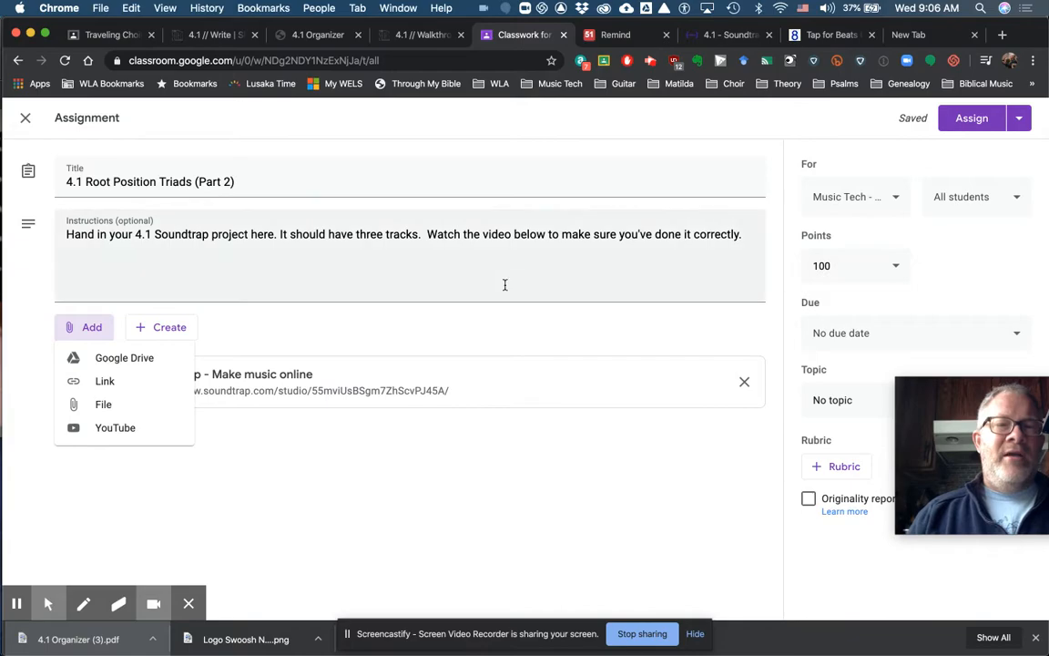
Add the second Music Tech block as another class receiving the assignment.
{"action": "left_click", "coordinate": [872, 202]}
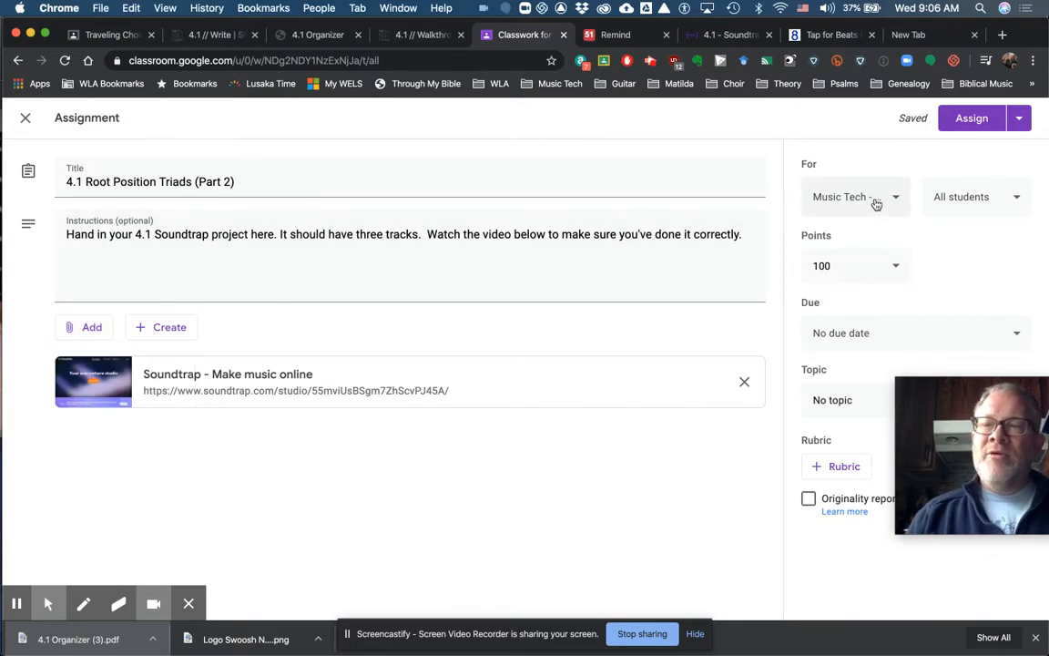
{"action": "left_click", "coordinate": [878, 277]}
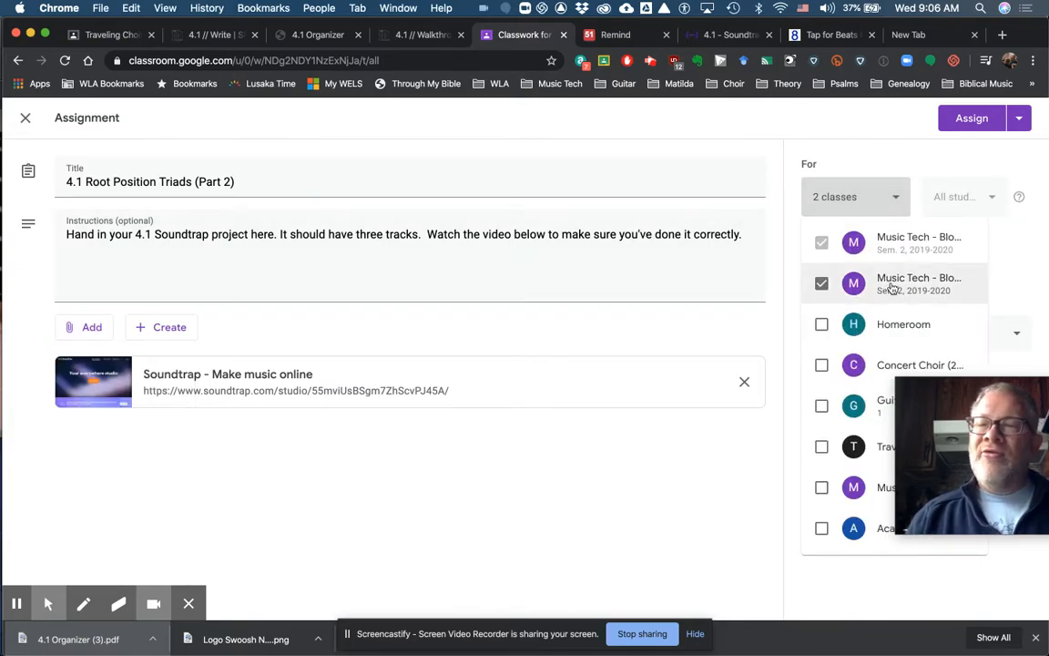
{"action": "left_click", "coordinate": [1006, 249]}
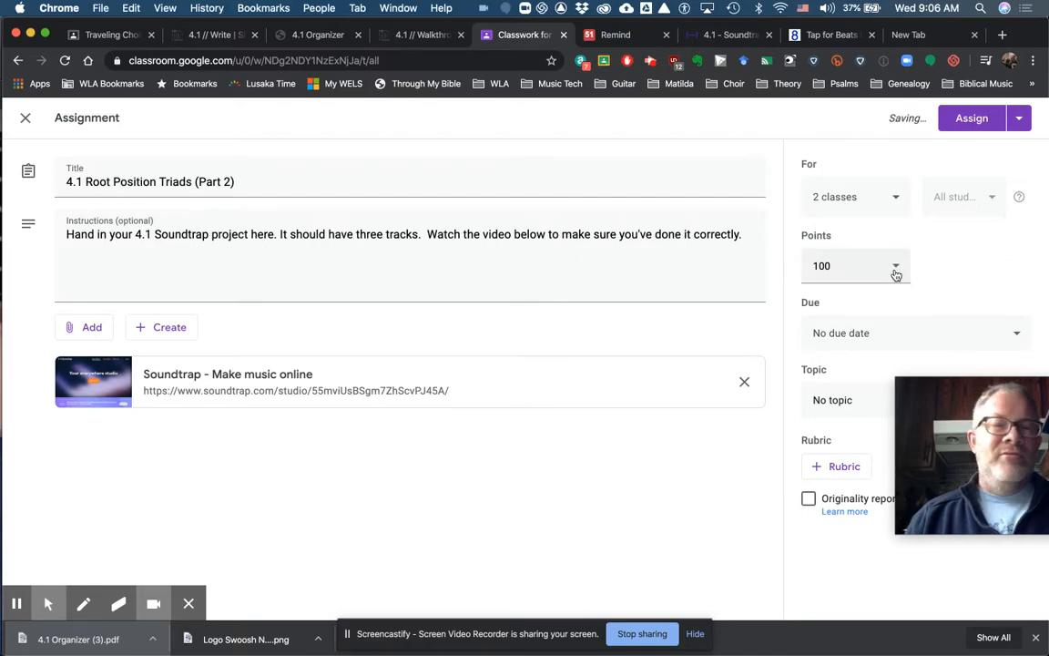
Set the assignment due on Apr 3, 2020 at 10:00 PM and file it under the topic Unit 4 - Chords.
{"action": "left_click", "coordinate": [903, 330]}
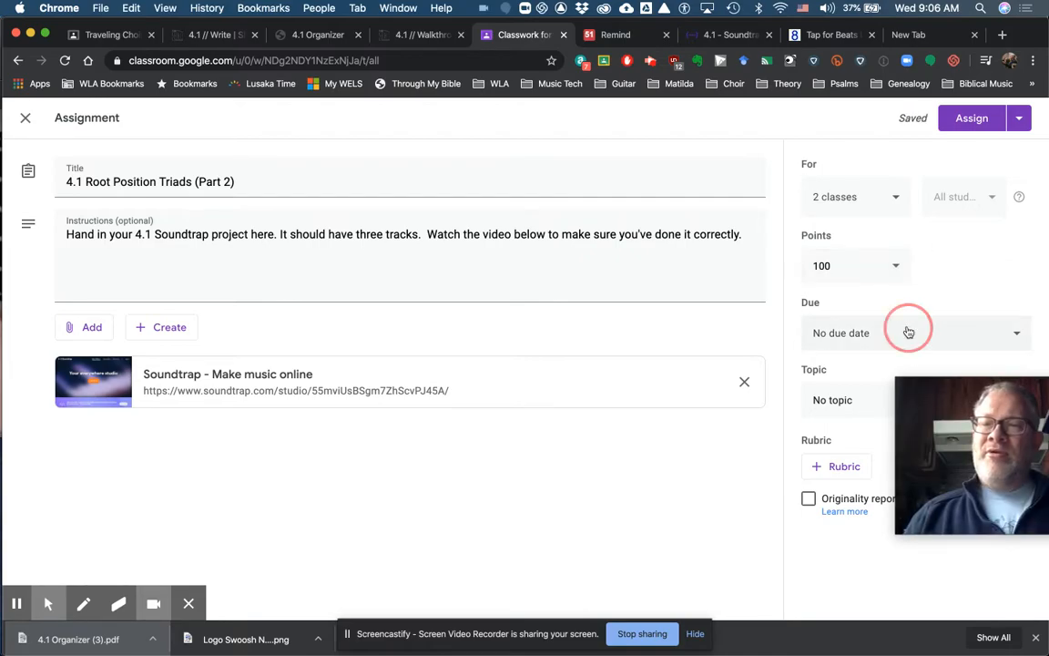
{"action": "left_click", "coordinate": [865, 393]}
{"action": "left_click_drag", "start_coordinate": [961, 392], "coordinate": [467, 532]}
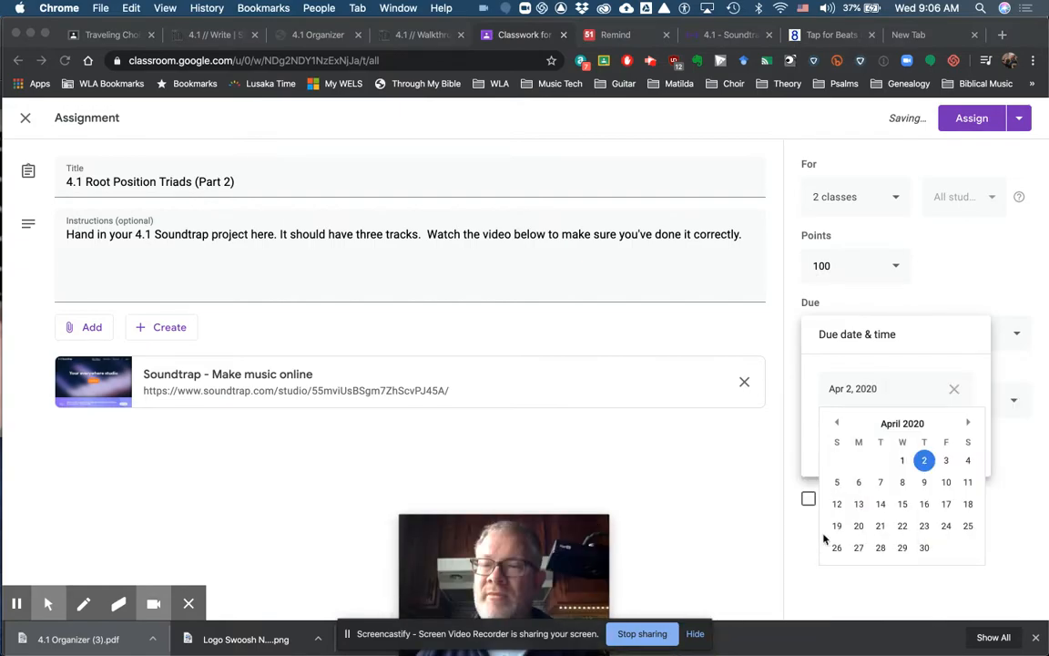
{"action": "left_click", "coordinate": [946, 461]}
{"action": "left_click", "coordinate": [925, 434]}
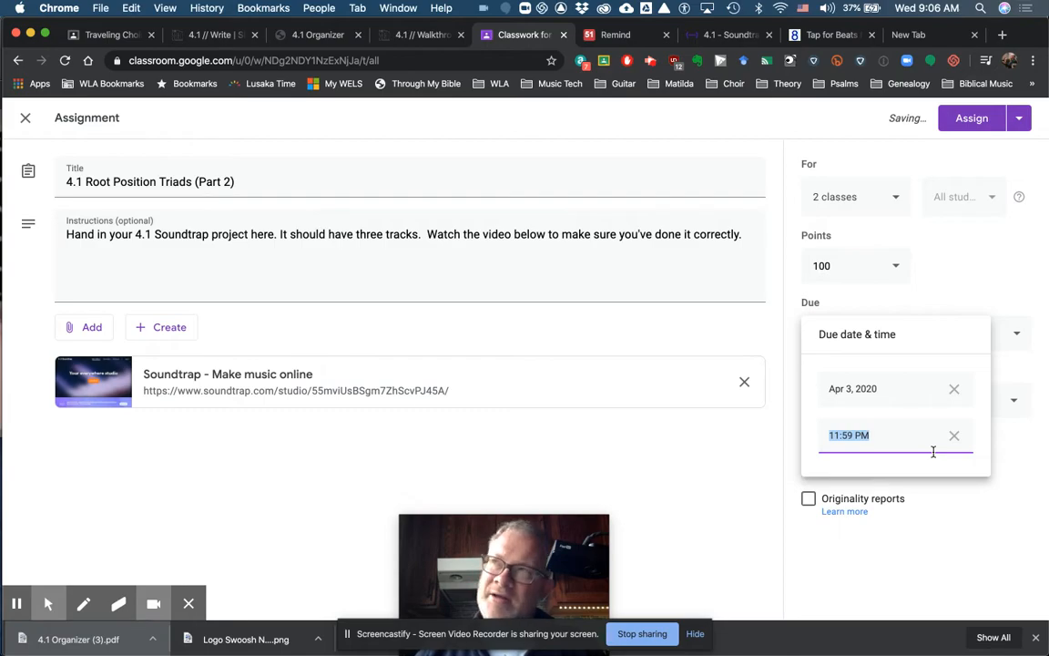
{"action": "type", "text": "10 "}
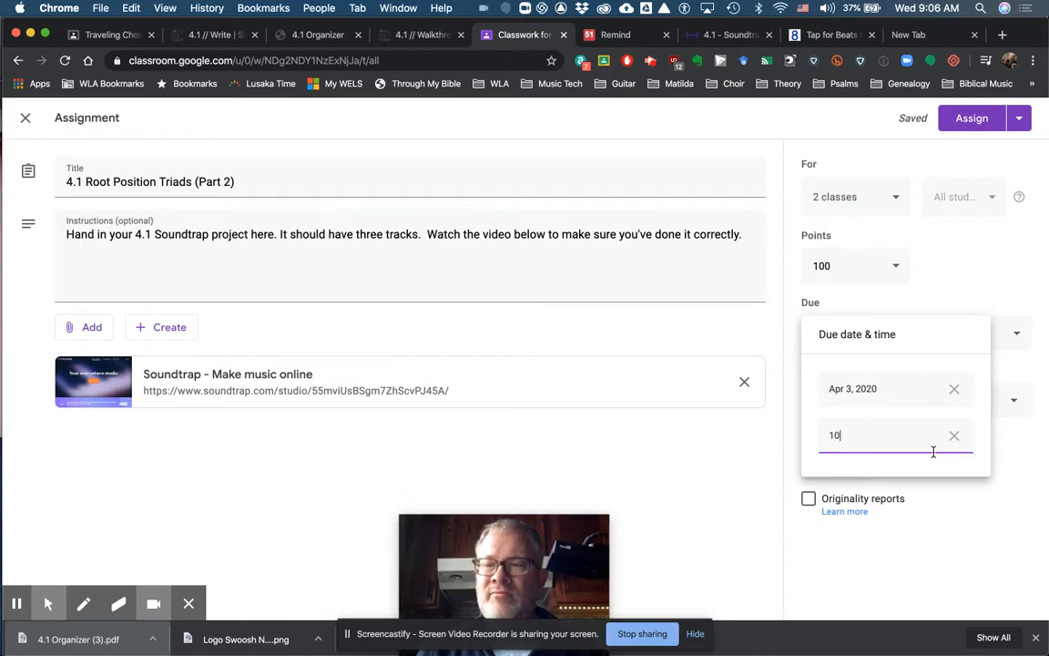
{"action": "type", "text": "pm"}
{"action": "left_click", "coordinate": [1018, 480]}
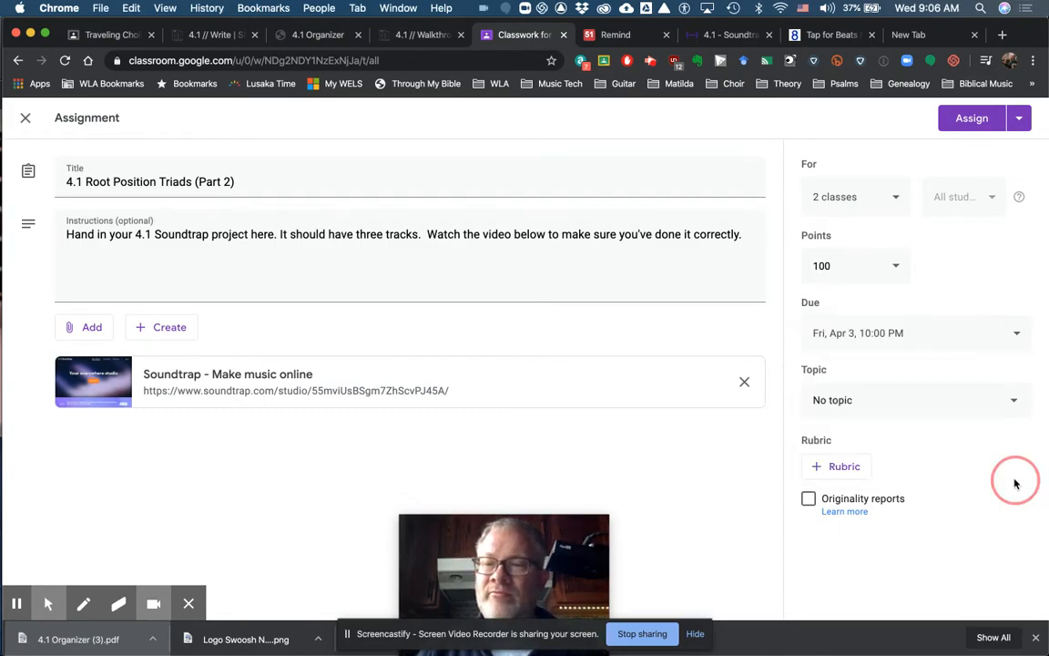
{"action": "left_click", "coordinate": [934, 407]}
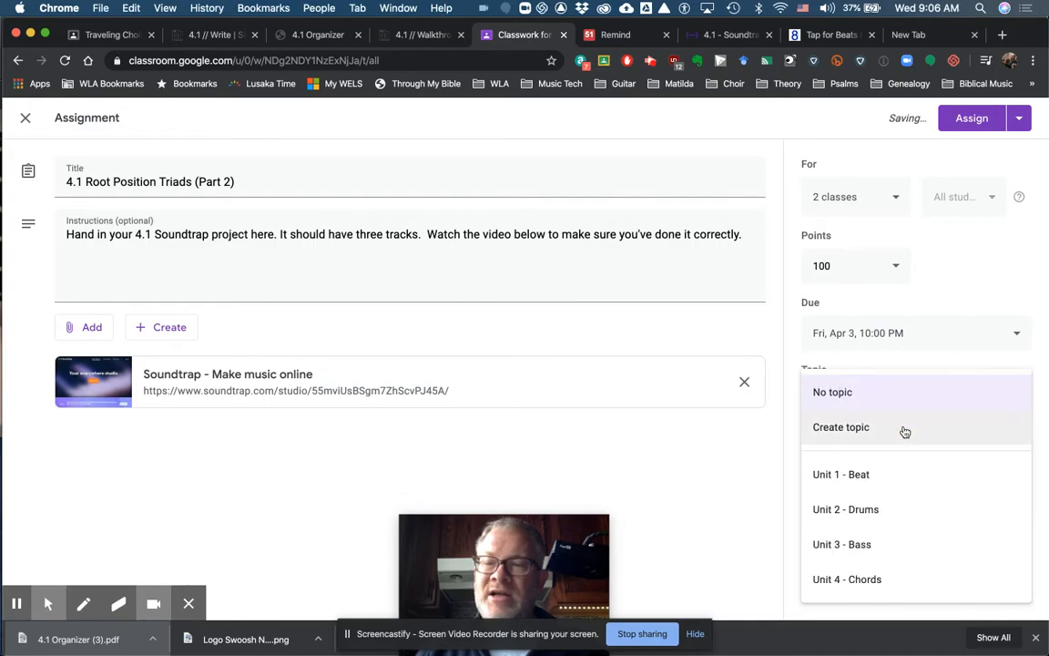
{"action": "left_click", "coordinate": [884, 581]}
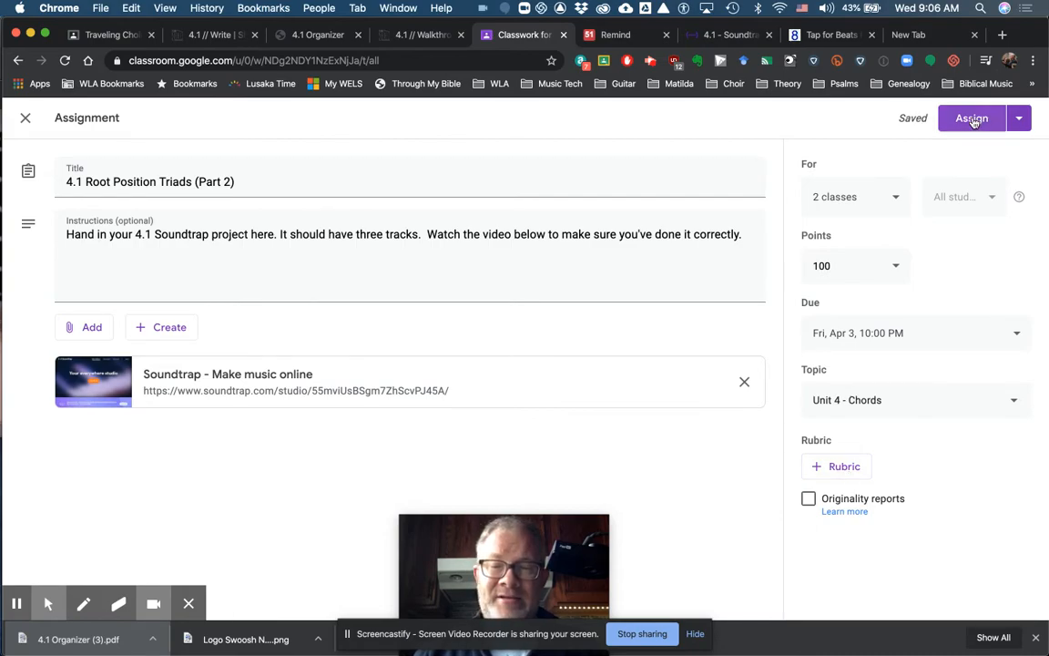
{"action": "left_click", "coordinate": [648, 62]}
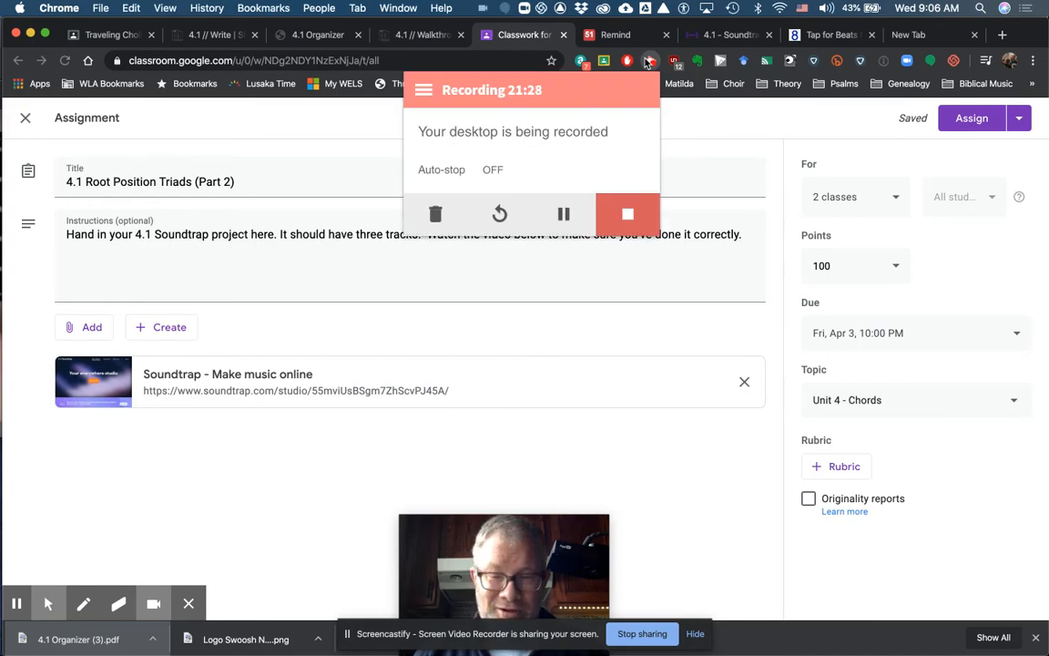